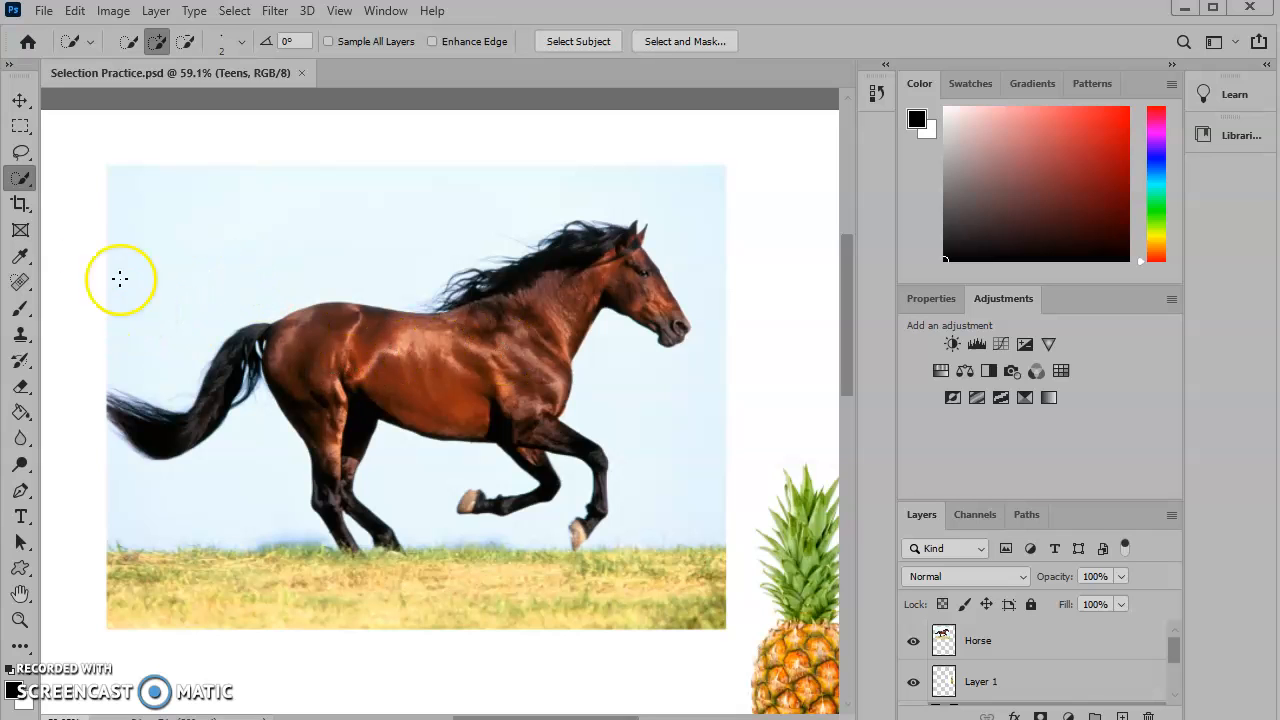
- Switch to the Object Selection Tool, make the Horse layer active, and draw a selection rectangle around the horse
{"action": "mouse_move", "coordinate": [22, 185]}
{"action": "left_mouse_down"}
{"action": "mouse_move", "coordinate": [138, 170]}
{"action": "mouse_move", "coordinate": [120, 190]}
{"action": "mouse_move", "coordinate": [157, 194]}
{"action": "mouse_move", "coordinate": [163, 178]}
{"action": "left_mouse_up"}
{"action": "scroll", "coordinate": [464, 313], "scroll_direction": "down", "scroll_amount": 1}
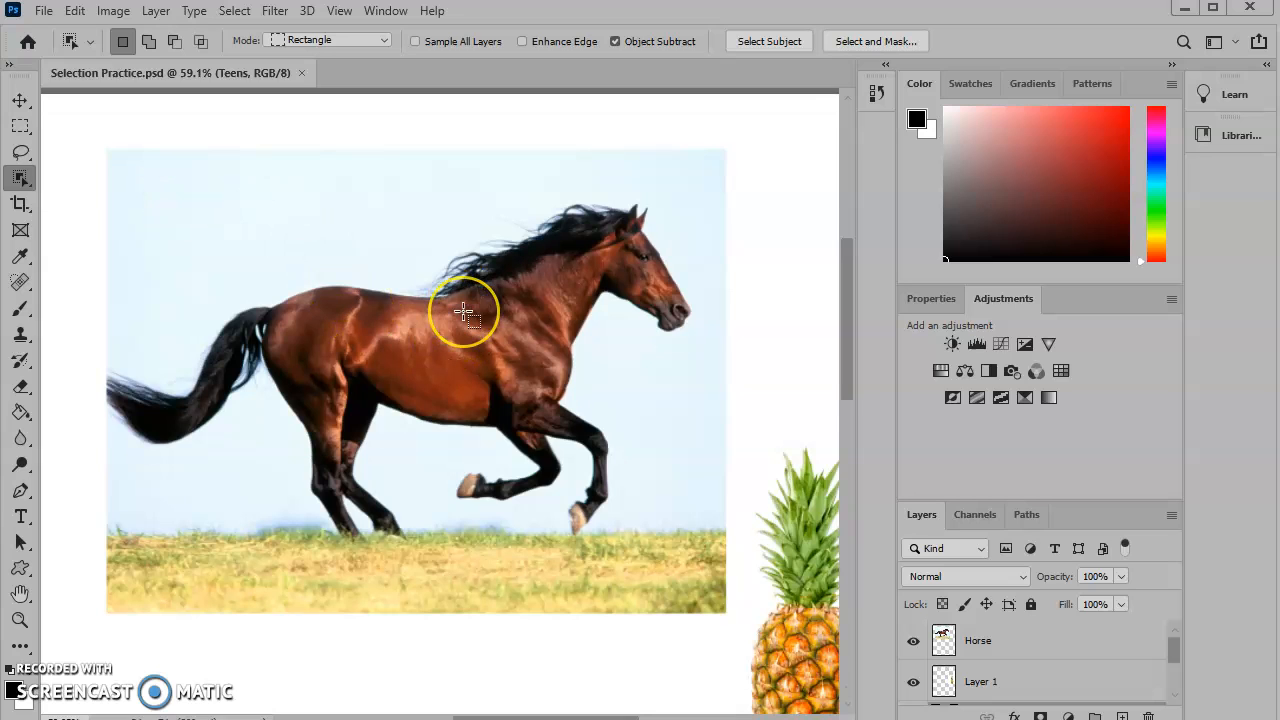
{"action": "scroll", "coordinate": [464, 313], "scroll_direction": "down", "scroll_amount": 1}
{"action": "scroll", "coordinate": [1100, 629], "scroll_direction": "down", "scroll_amount": 1}
{"action": "scroll", "coordinate": [1100, 629], "scroll_direction": "up", "scroll_amount": 1}
{"action": "left_click", "coordinate": [978, 640]}
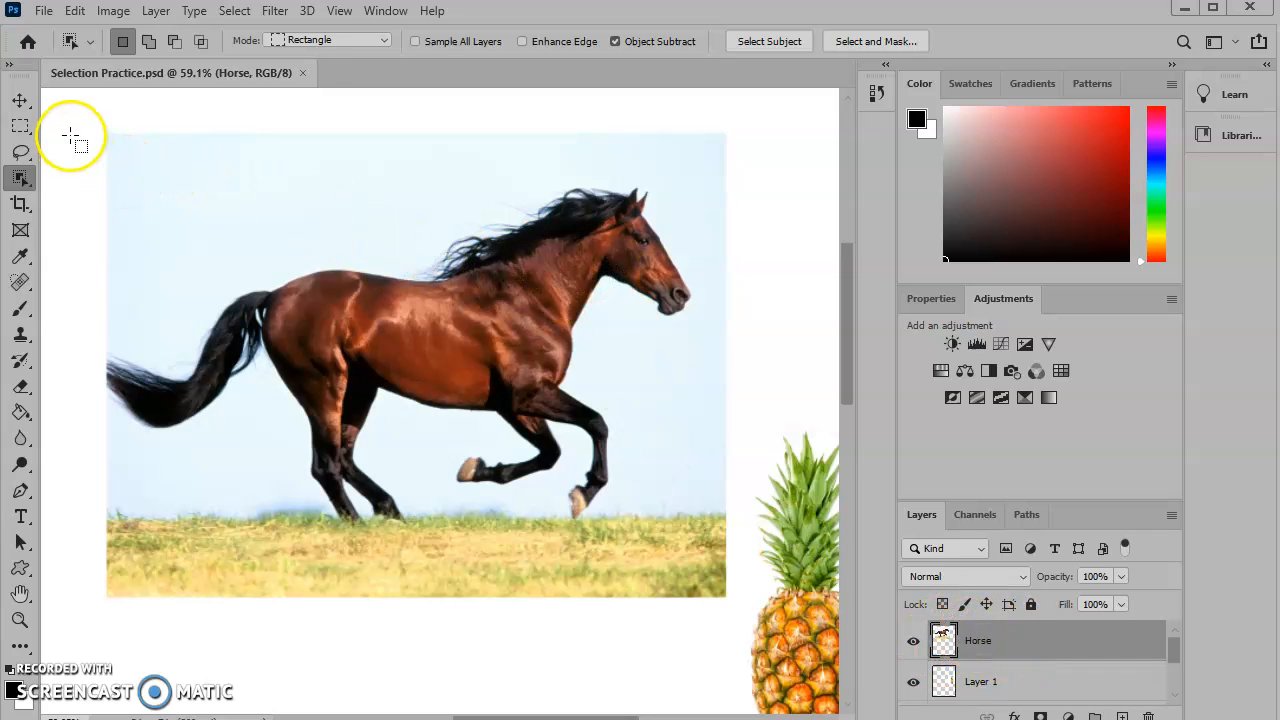
{"action": "mouse_move", "coordinate": [70, 124]}
{"action": "left_mouse_down"}
{"action": "mouse_move", "coordinate": [571, 394]}
{"action": "mouse_move", "coordinate": [621, 476]}
{"action": "mouse_move", "coordinate": [669, 526]}
{"action": "mouse_move", "coordinate": [698, 527]}
{"action": "left_mouse_up"}
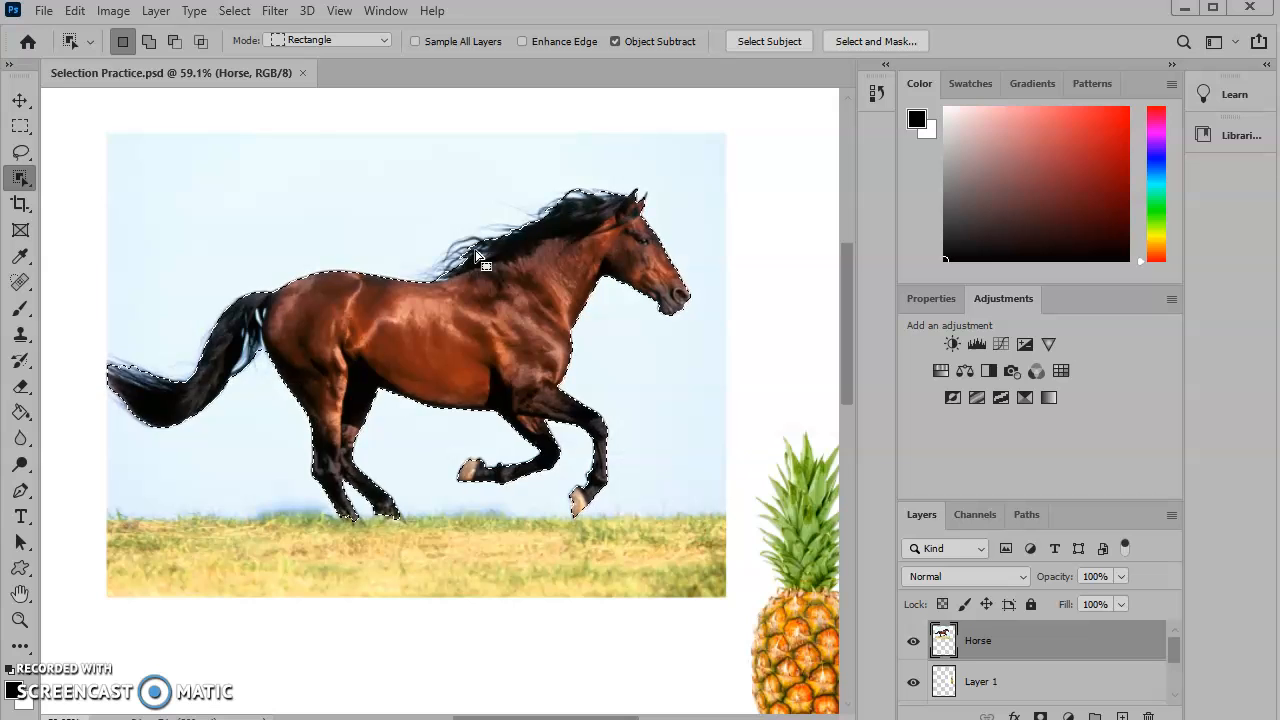
- Open Select and Mask and compare the Onion Skin, Overlay, On White and Black & White view modes, ending on Overlay
{"action": "left_click", "coordinate": [870, 45]}
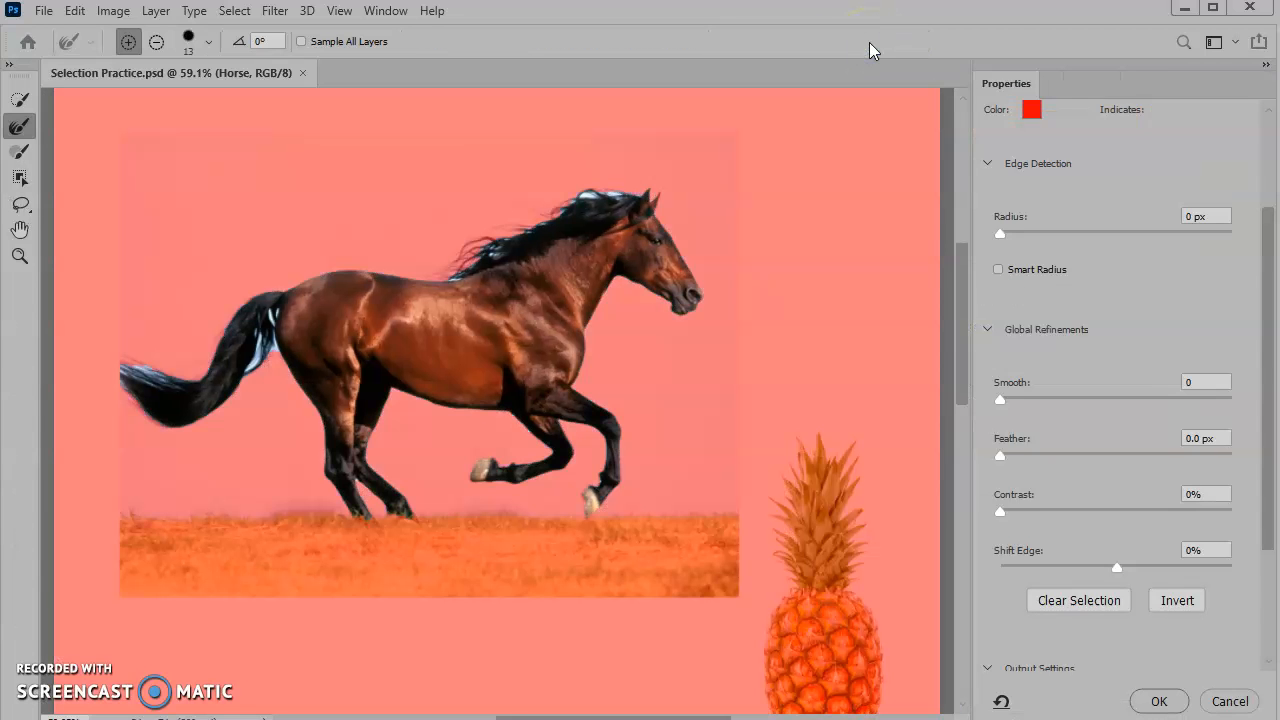
{"action": "scroll", "coordinate": [1214, 306], "scroll_direction": "up", "scroll_amount": 3}
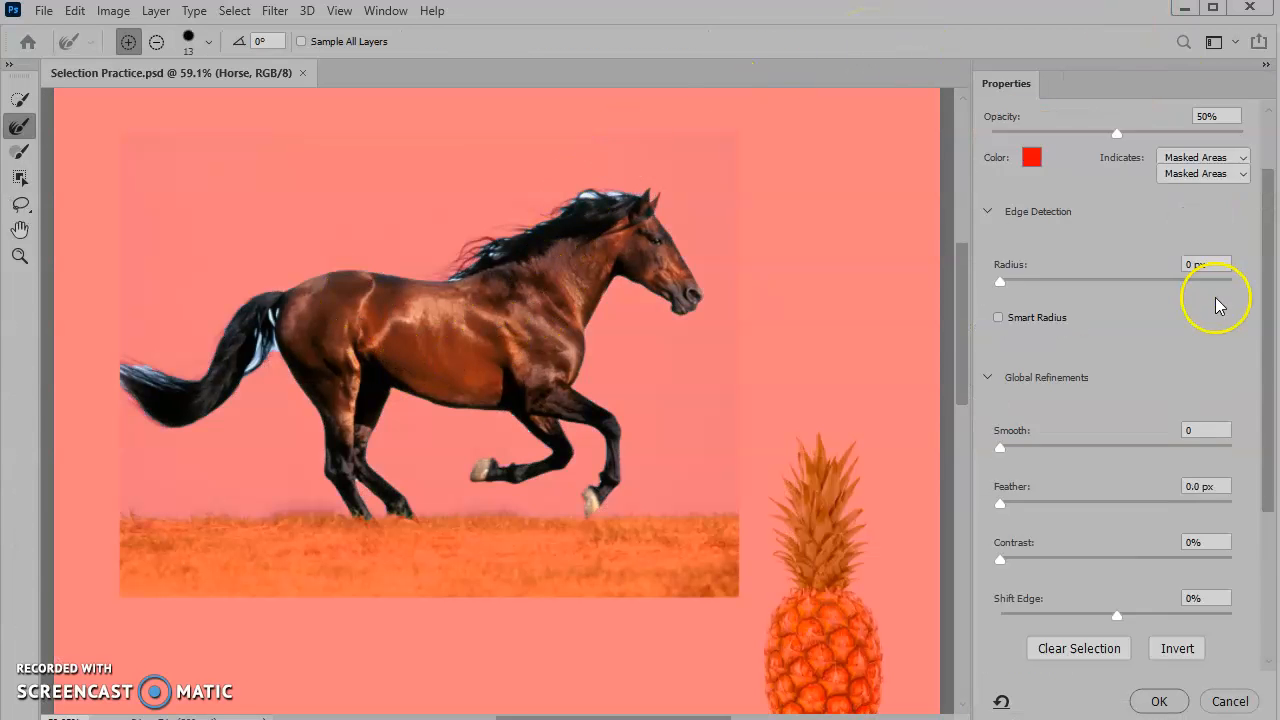
{"action": "left_click", "coordinate": [1068, 162]}
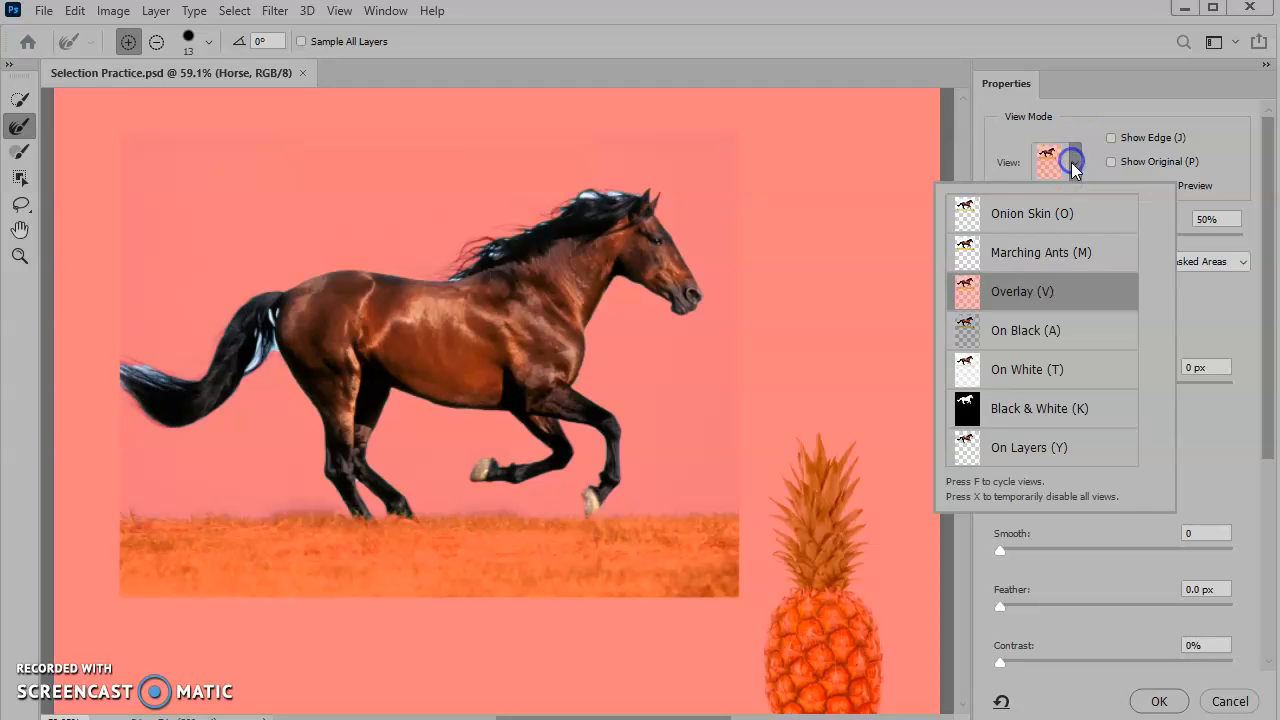
{"action": "left_click", "coordinate": [1022, 216]}
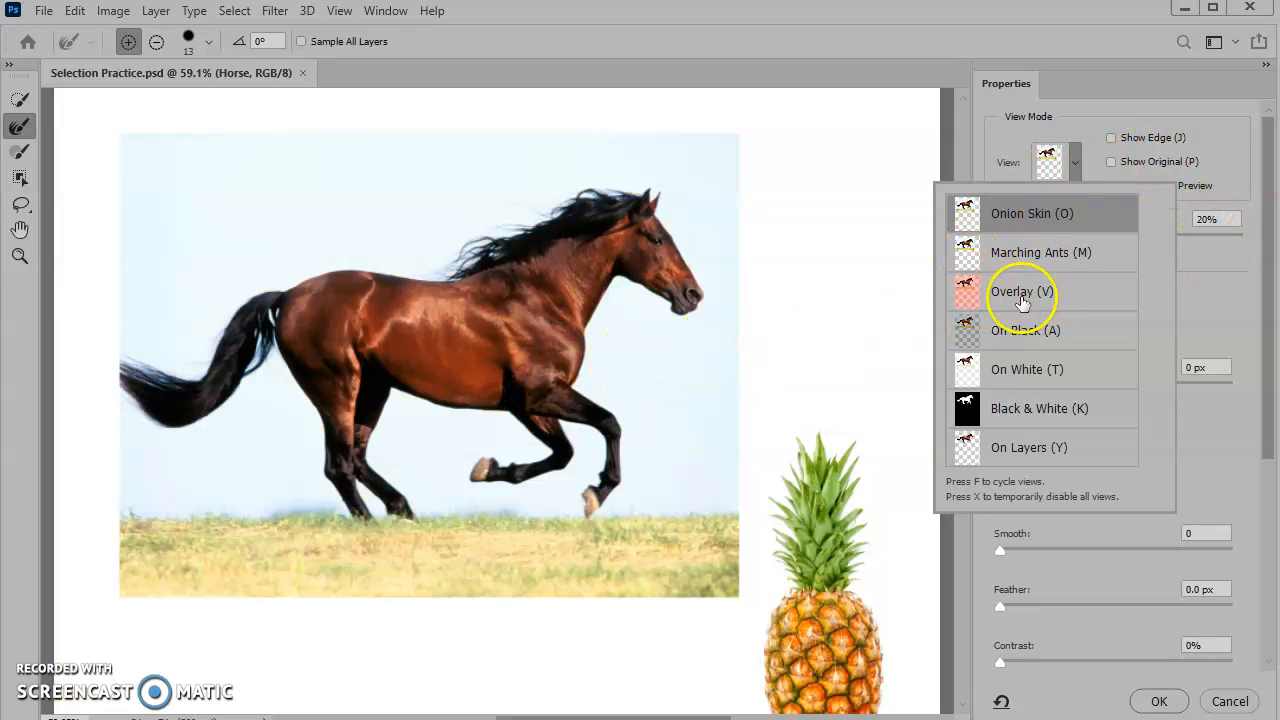
{"action": "left_click", "coordinate": [1022, 297]}
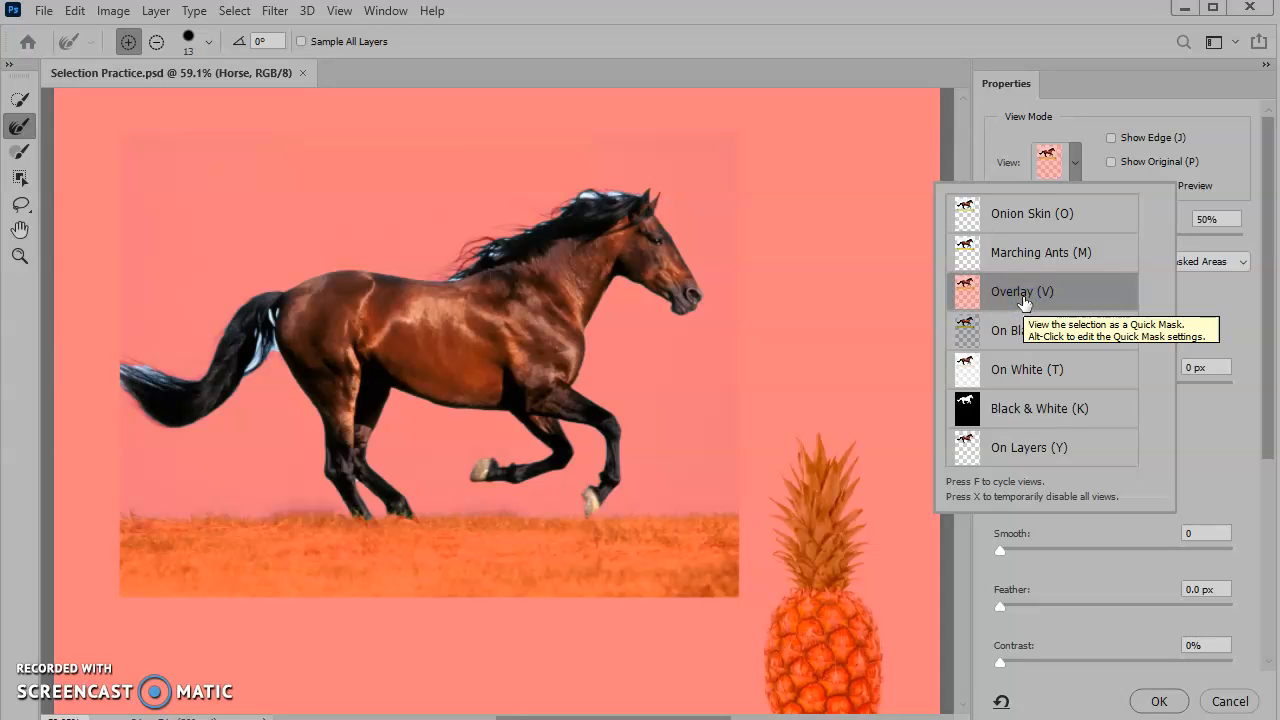
{"action": "left_click", "coordinate": [1040, 372]}
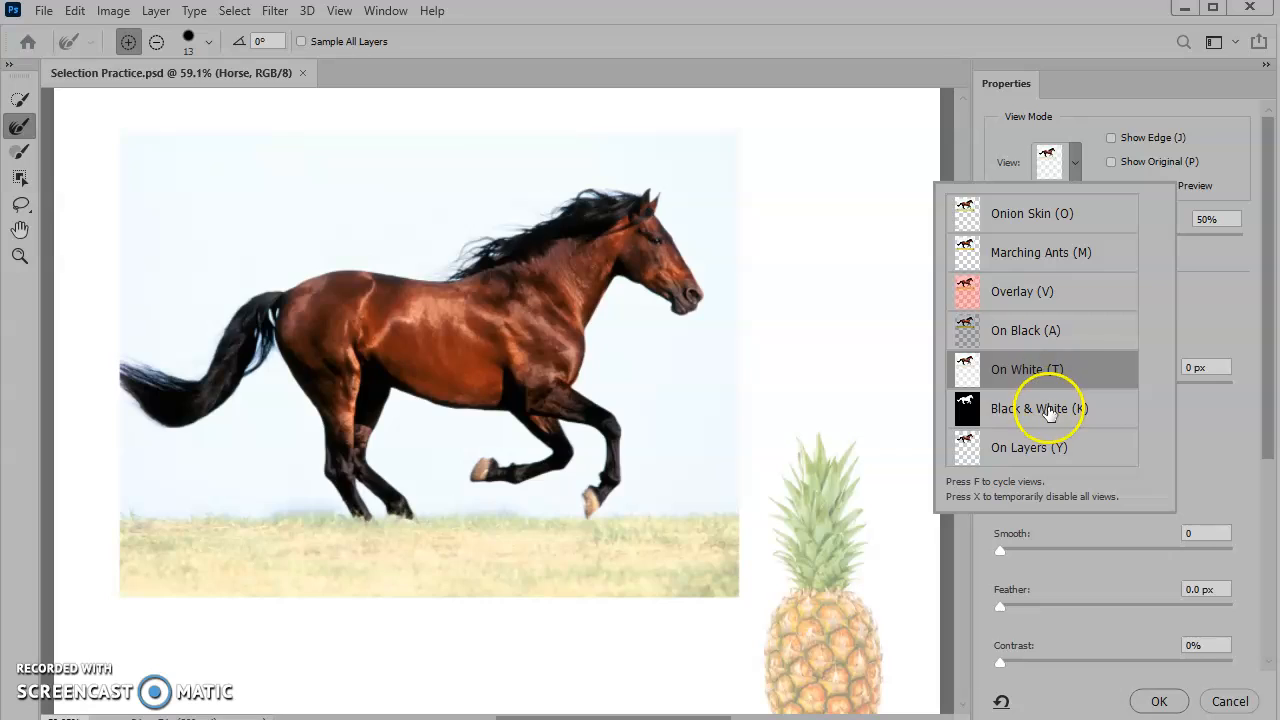
{"action": "left_click", "coordinate": [1048, 410]}
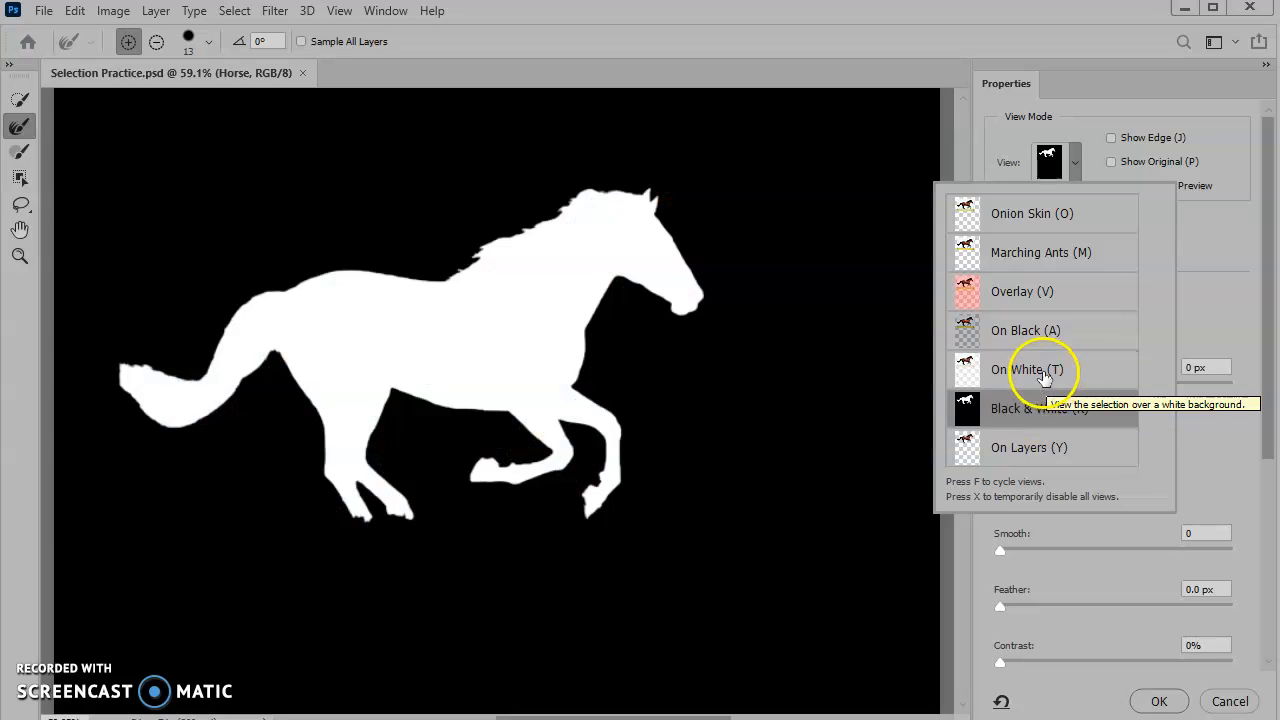
{"action": "left_click", "coordinate": [1018, 295]}
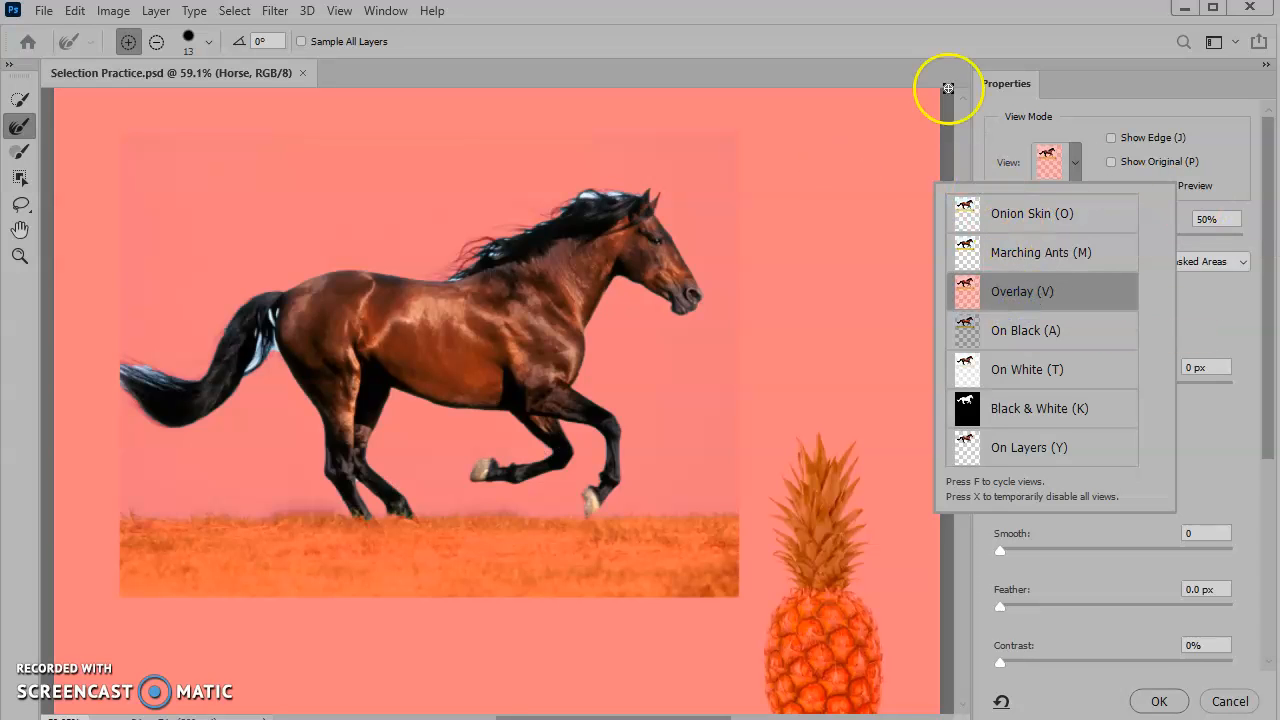
{"action": "left_click", "coordinate": [1228, 142]}
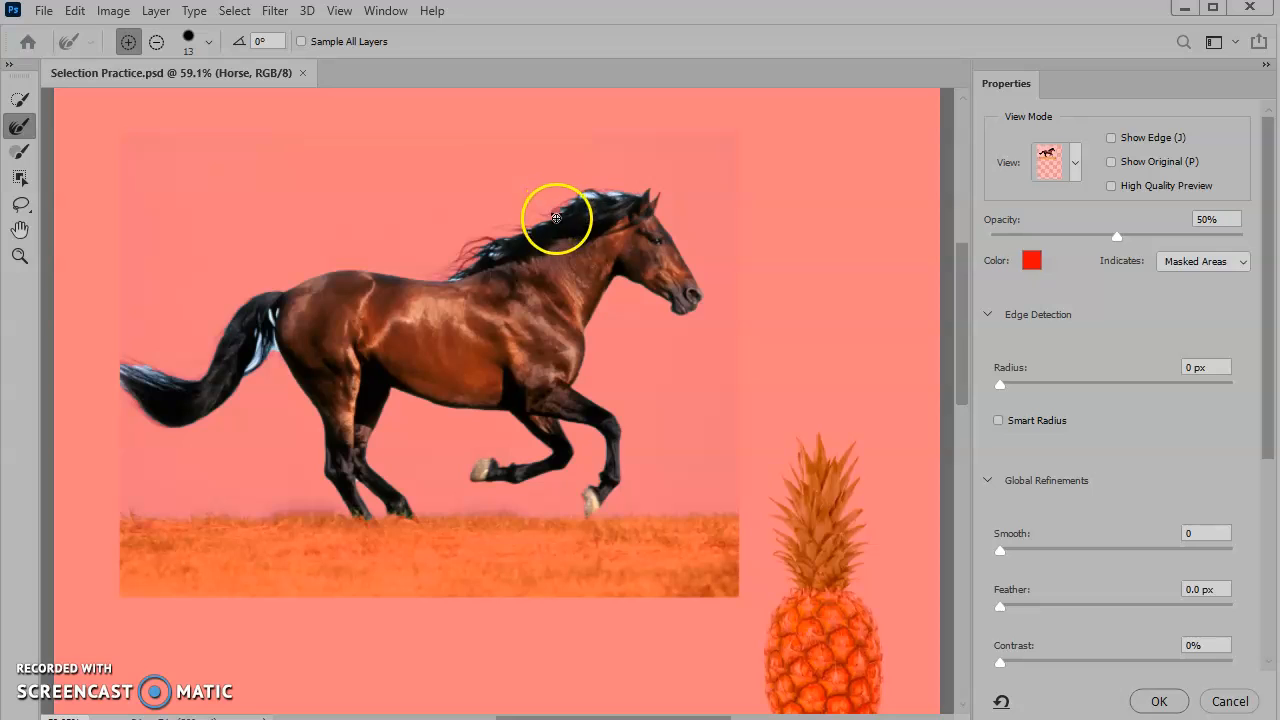
- Enlarge the Refine Edge brush to 30 and paint along the horse's mane, back, belly and legs to refine the edges
{"action": "key", "text": "bracketright"}
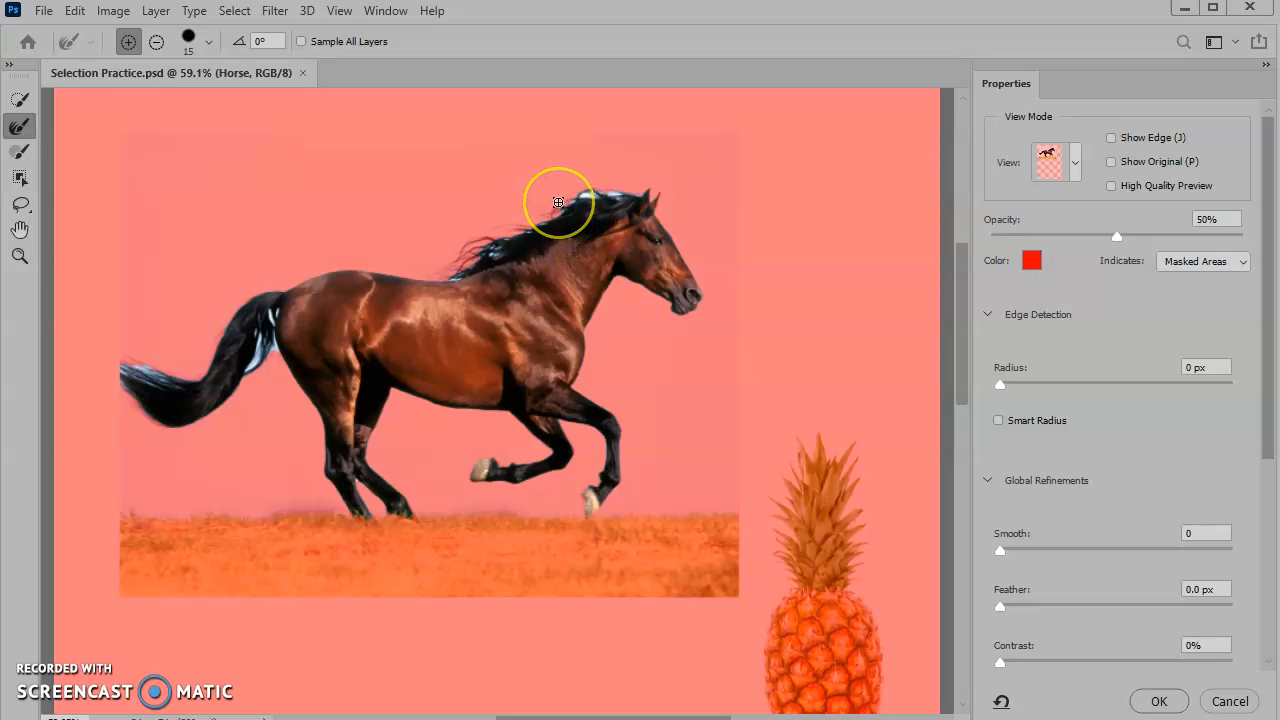
{"action": "key", "text": "bracketright"}
{"action": "key", "text": "bracketright"}
{"action": "key", "text": "bracketright"}
{"action": "key", "text": "bracketright"}
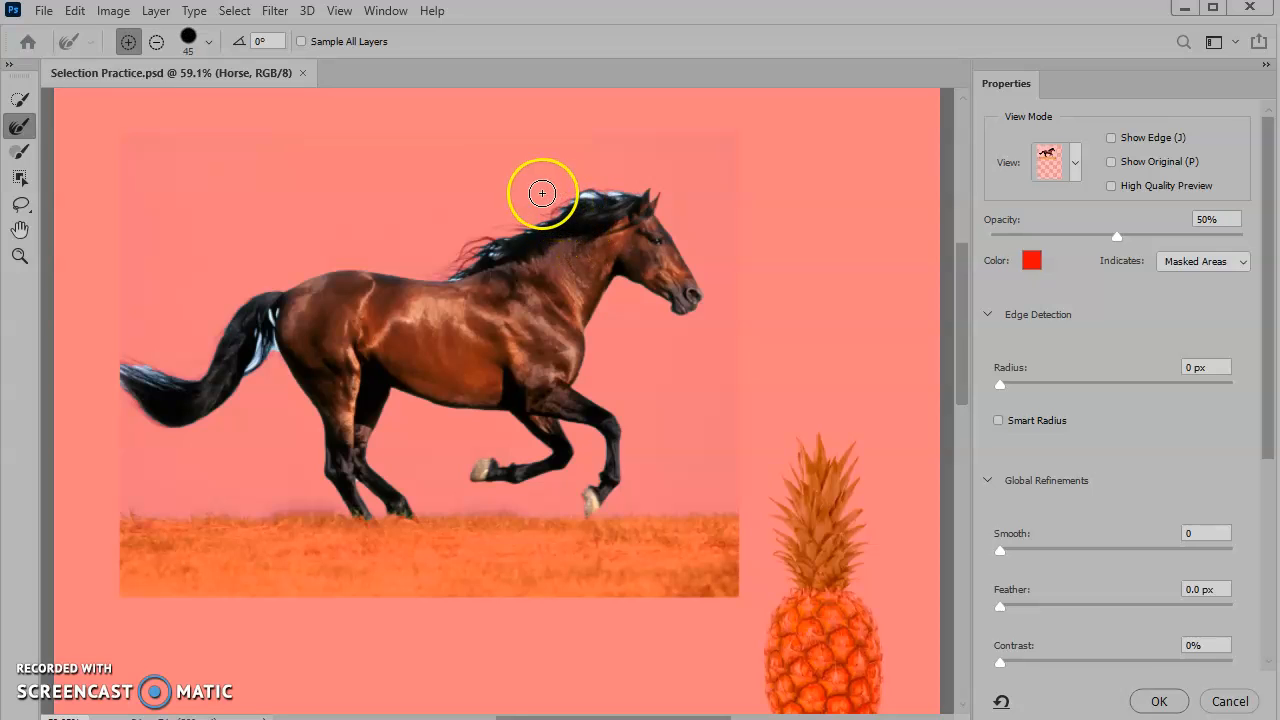
{"action": "key", "text": "bracketright"}
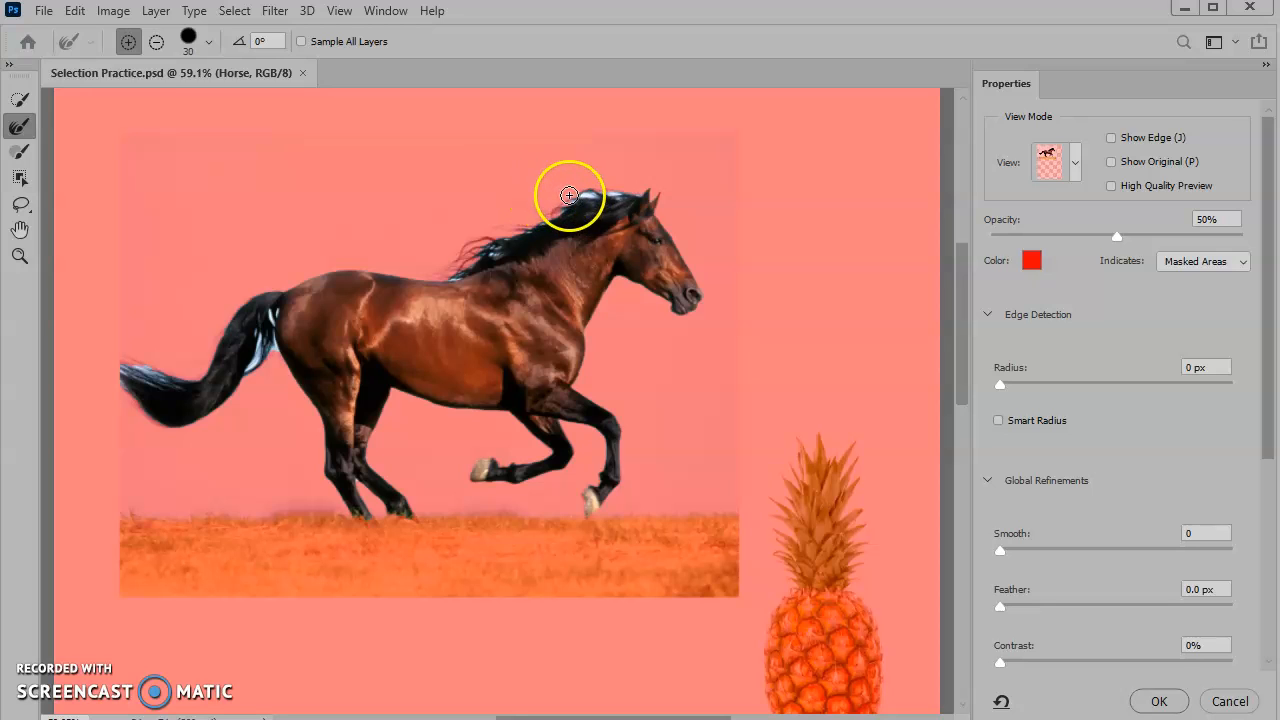
{"action": "left_click_drag", "start_coordinate": [652, 203], "coordinate": [662, 192]}
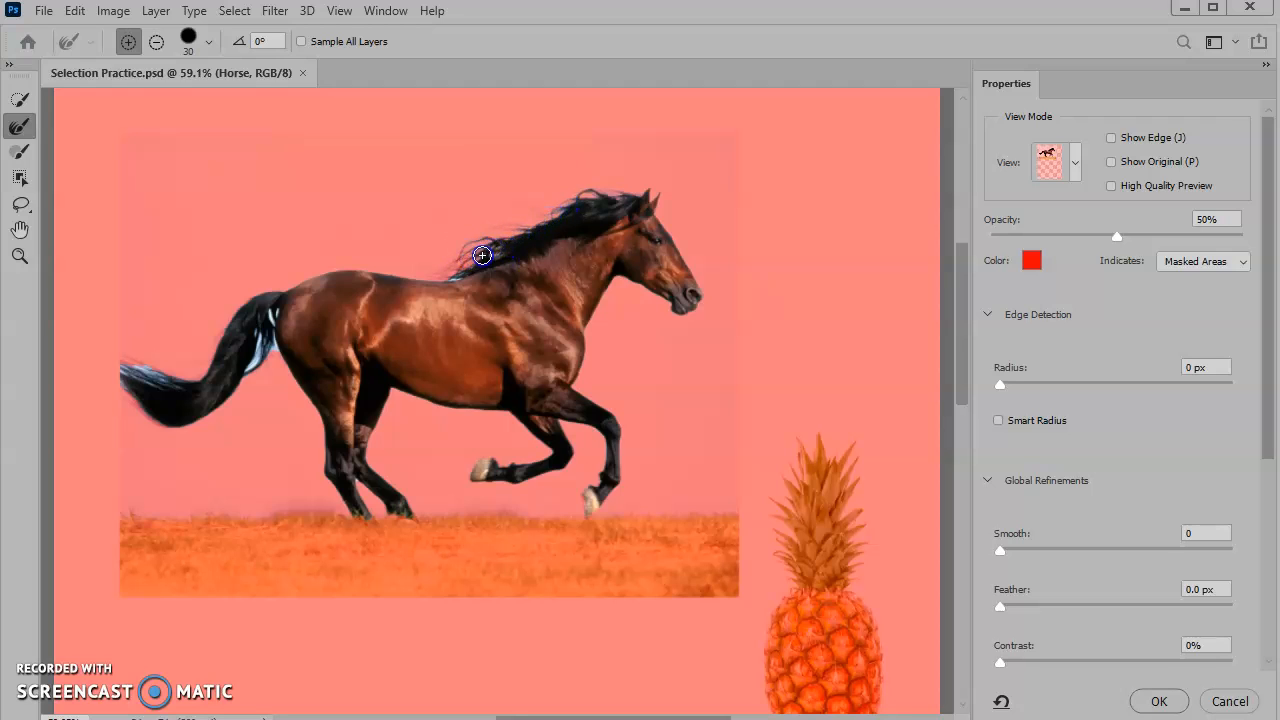
{"action": "mouse_move", "coordinate": [545, 200]}
{"action": "left_mouse_down"}
{"action": "mouse_move", "coordinate": [368, 248]}
{"action": "mouse_move", "coordinate": [295, 254]}
{"action": "mouse_move", "coordinate": [278, 305]}
{"action": "left_mouse_up"}
{"action": "mouse_move", "coordinate": [150, 373]}
{"action": "left_mouse_down"}
{"action": "mouse_move", "coordinate": [233, 364]}
{"action": "mouse_move", "coordinate": [114, 372]}
{"action": "mouse_move", "coordinate": [246, 409]}
{"action": "mouse_move", "coordinate": [511, 579]}
{"action": "mouse_move", "coordinate": [581, 570]}
{"action": "mouse_move", "coordinate": [581, 497]}
{"action": "left_mouse_up"}
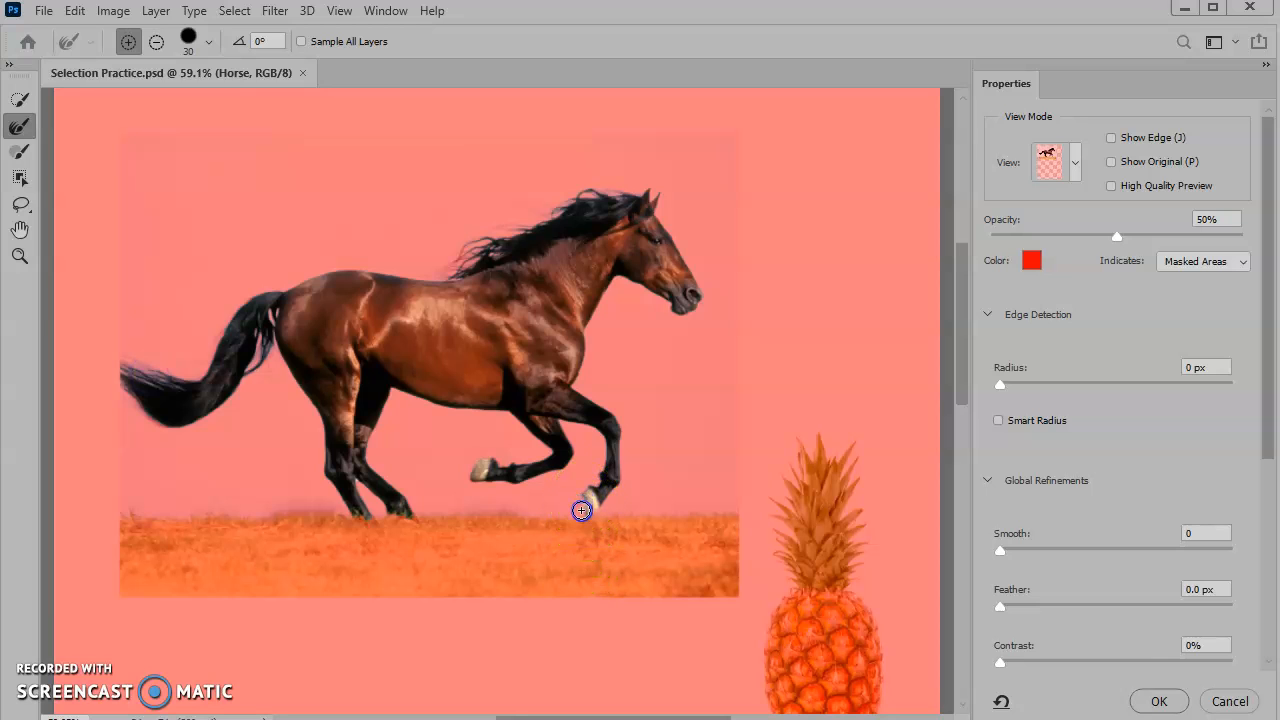
{"action": "left_click_drag", "start_coordinate": [358, 478], "coordinate": [359, 479]}
{"action": "mouse_move", "coordinate": [408, 550]}
{"action": "left_mouse_down"}
{"action": "mouse_move", "coordinate": [363, 546]}
{"action": "mouse_move", "coordinate": [407, 452]}
{"action": "mouse_move", "coordinate": [584, 434]}
{"action": "mouse_move", "coordinate": [610, 375]}
{"action": "mouse_move", "coordinate": [422, 321]}
{"action": "mouse_move", "coordinate": [358, 335]}
{"action": "mouse_move", "coordinate": [338, 438]}
{"action": "mouse_move", "coordinate": [308, 460]}
{"action": "mouse_move", "coordinate": [480, 297]}
{"action": "mouse_move", "coordinate": [456, 282]}
{"action": "mouse_move", "coordinate": [538, 262]}
{"action": "mouse_move", "coordinate": [457, 257]}
{"action": "left_mouse_up"}
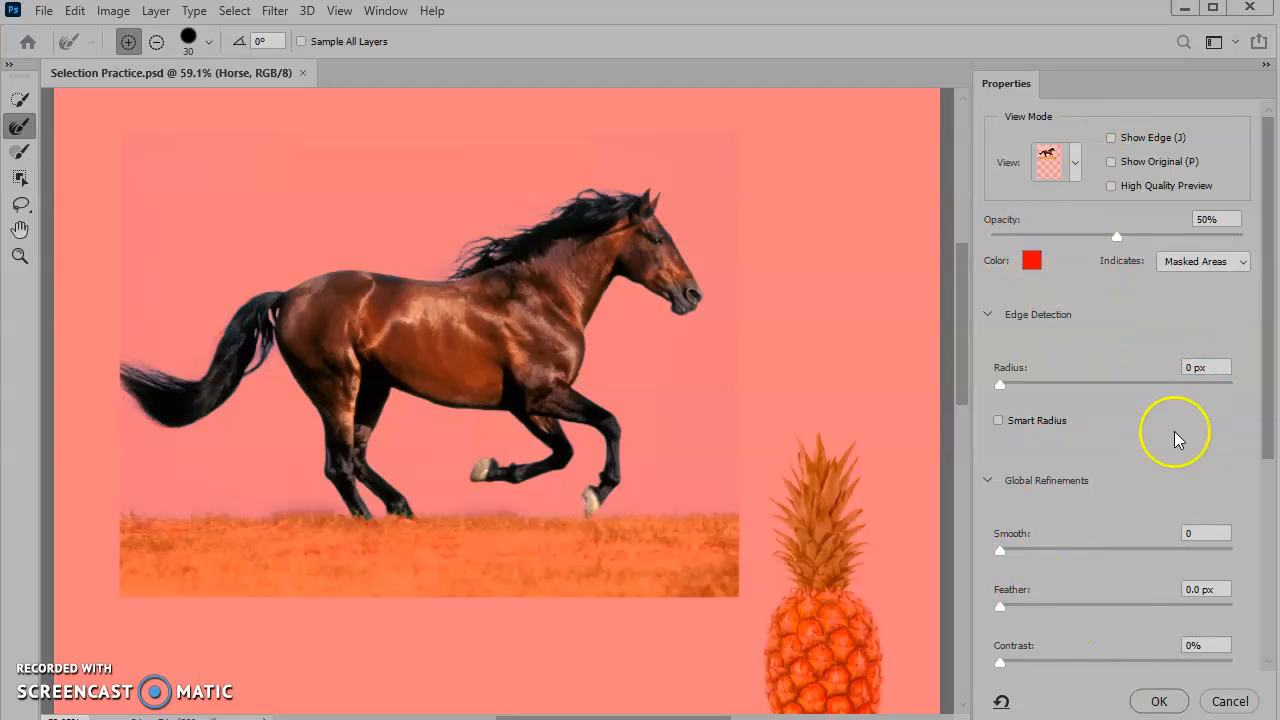
- Expand Output Settings and turn on Decontaminate Colors at 100%
{"action": "scroll", "coordinate": [1114, 529], "scroll_direction": "down", "scroll_amount": 5}
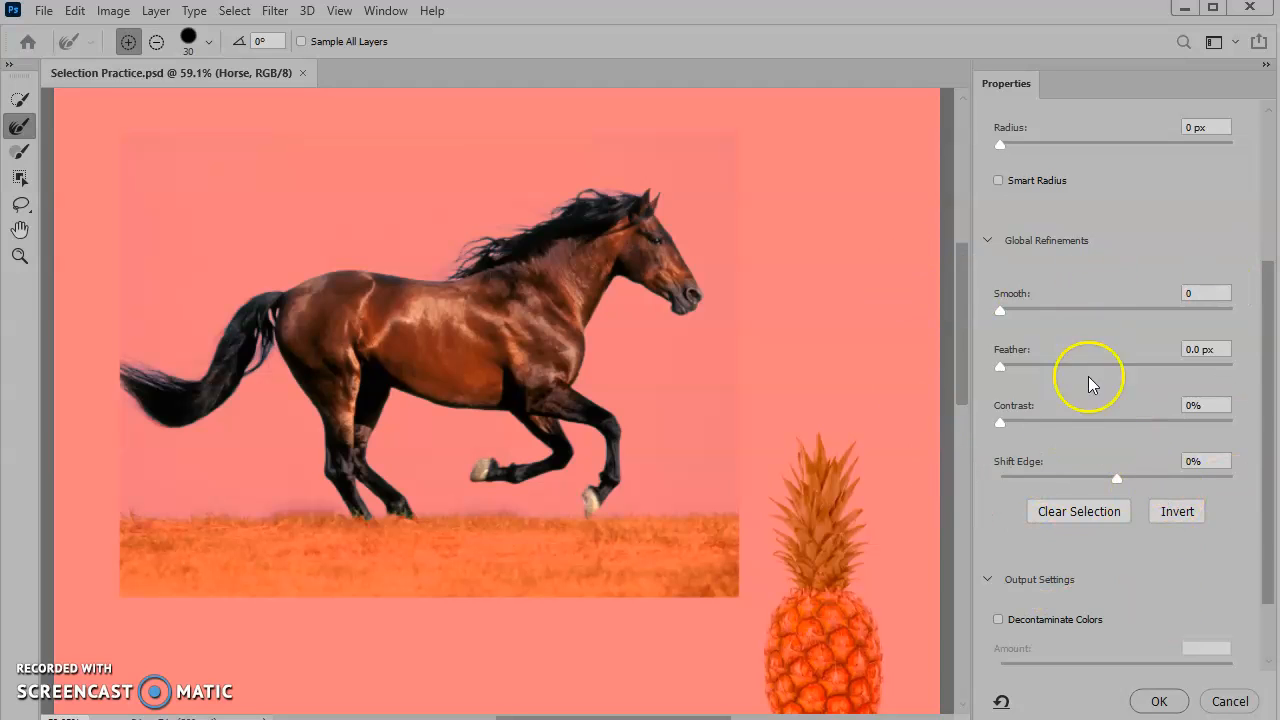
{"action": "scroll", "coordinate": [1075, 340], "scroll_direction": "down", "scroll_amount": 2}
{"action": "left_click", "coordinate": [991, 499]}
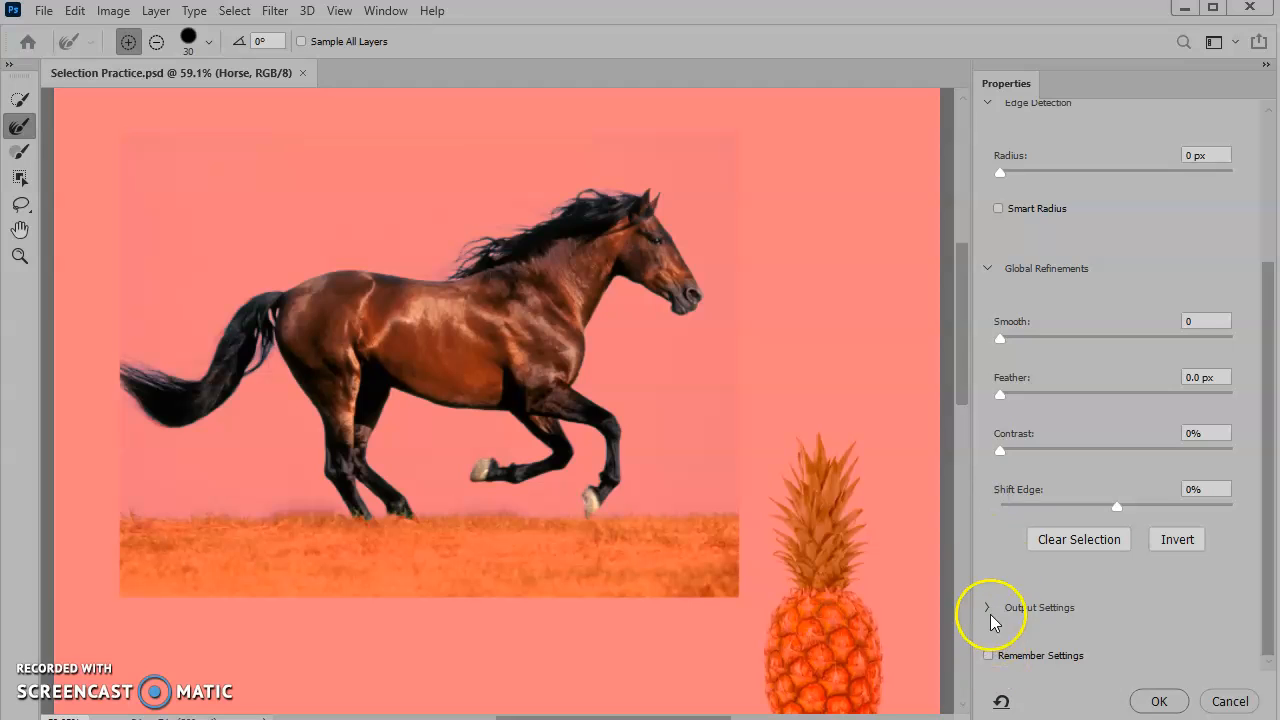
{"action": "left_click", "coordinate": [987, 607]}
{"action": "scroll", "coordinate": [1128, 557], "scroll_direction": "down", "scroll_amount": 3}
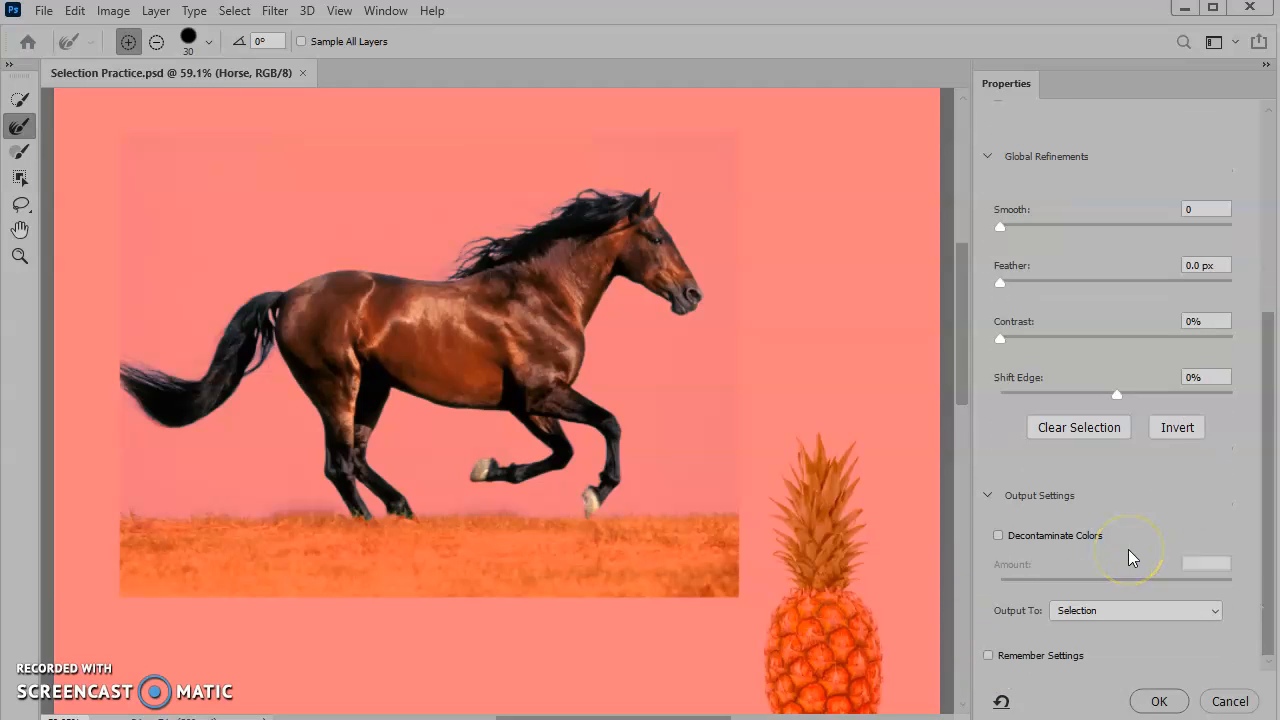
{"action": "left_click", "coordinate": [998, 537]}
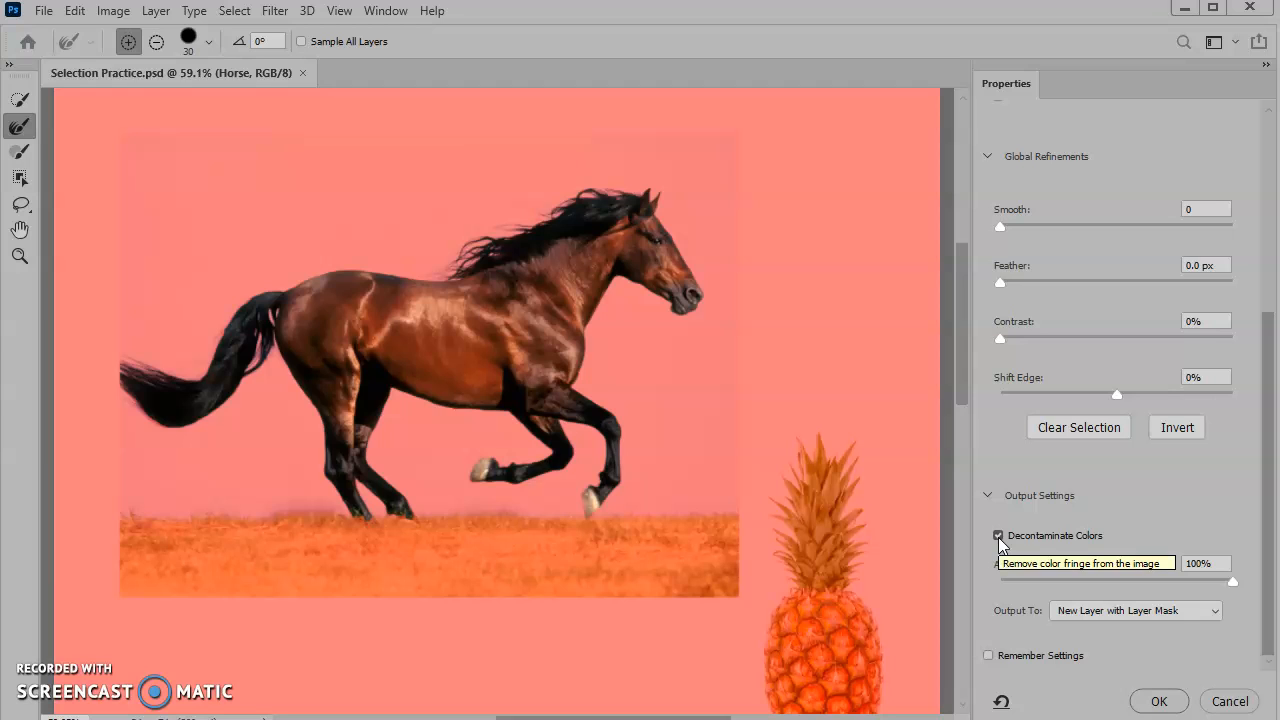
{"action": "left_click", "coordinate": [998, 537]}
{"action": "left_click", "coordinate": [998, 537]}
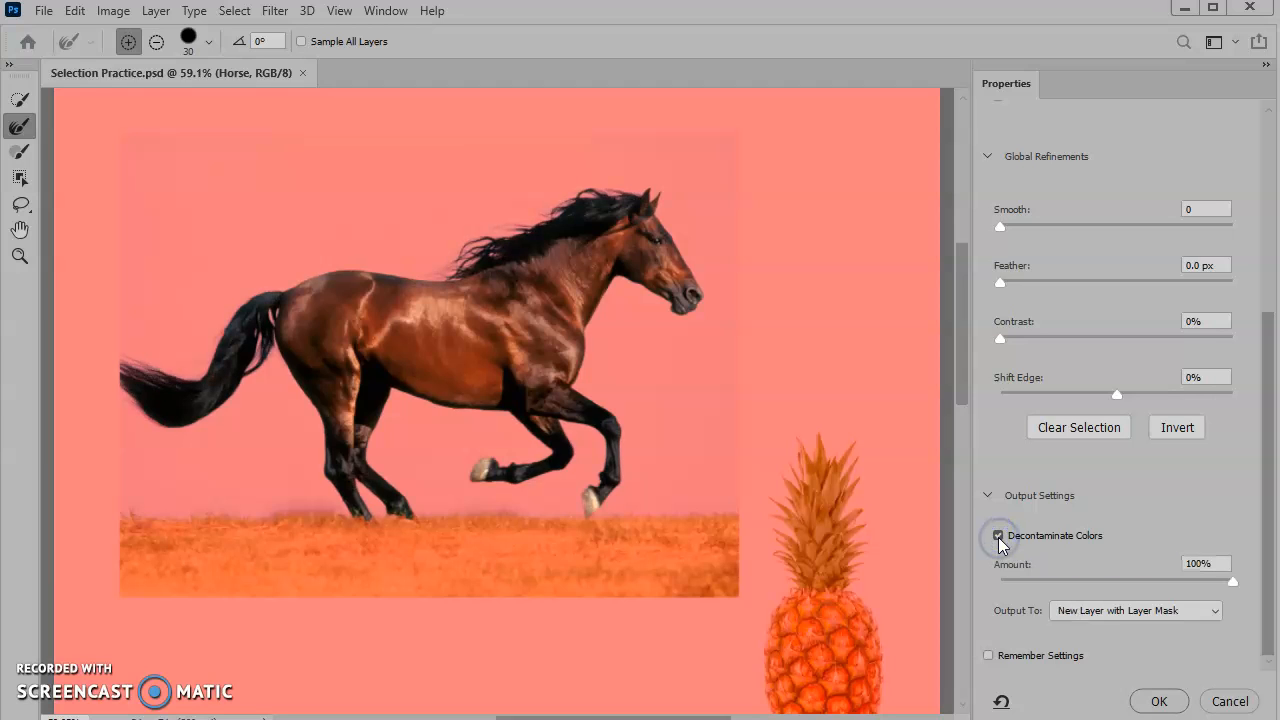
{"action": "left_click", "coordinate": [998, 537]}
{"action": "left_click", "coordinate": [998, 537]}
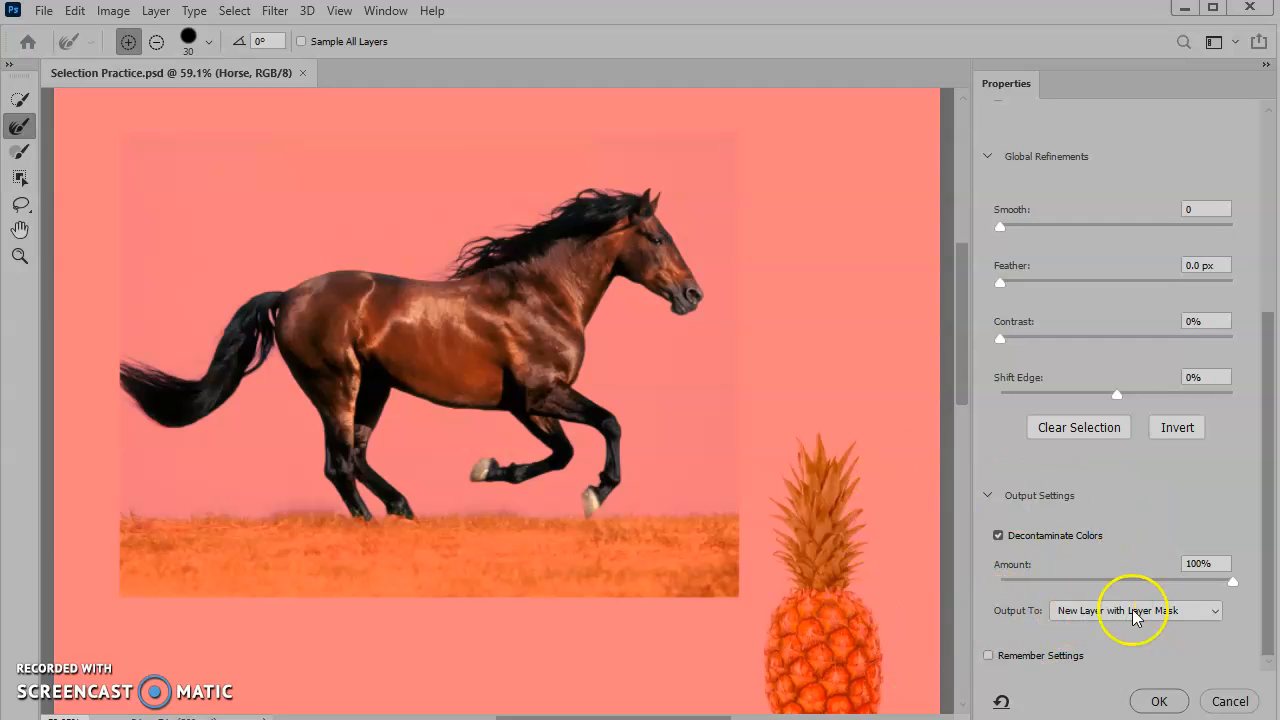
- Keep the output as New Layer with Layer Mask and apply the Select and Mask refinement
{"action": "left_click", "coordinate": [1213, 611]}
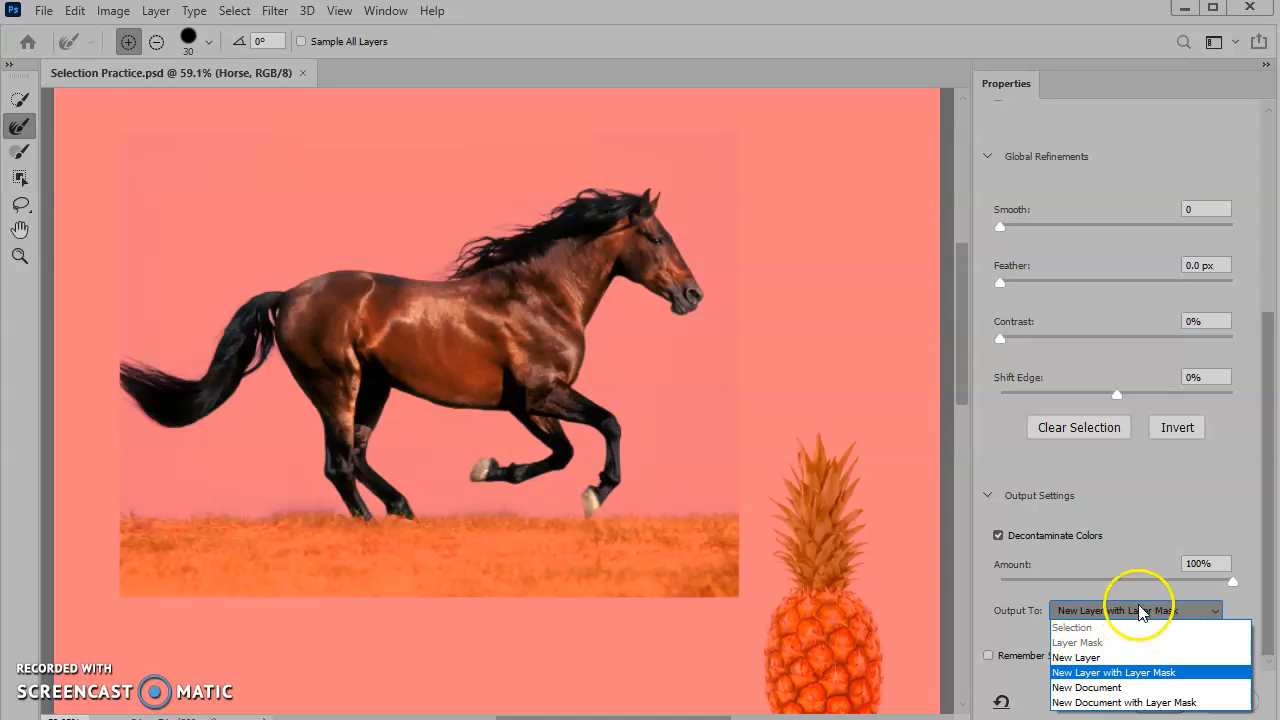
{"action": "left_click", "coordinate": [1220, 493]}
{"action": "left_click", "coordinate": [1159, 703]}
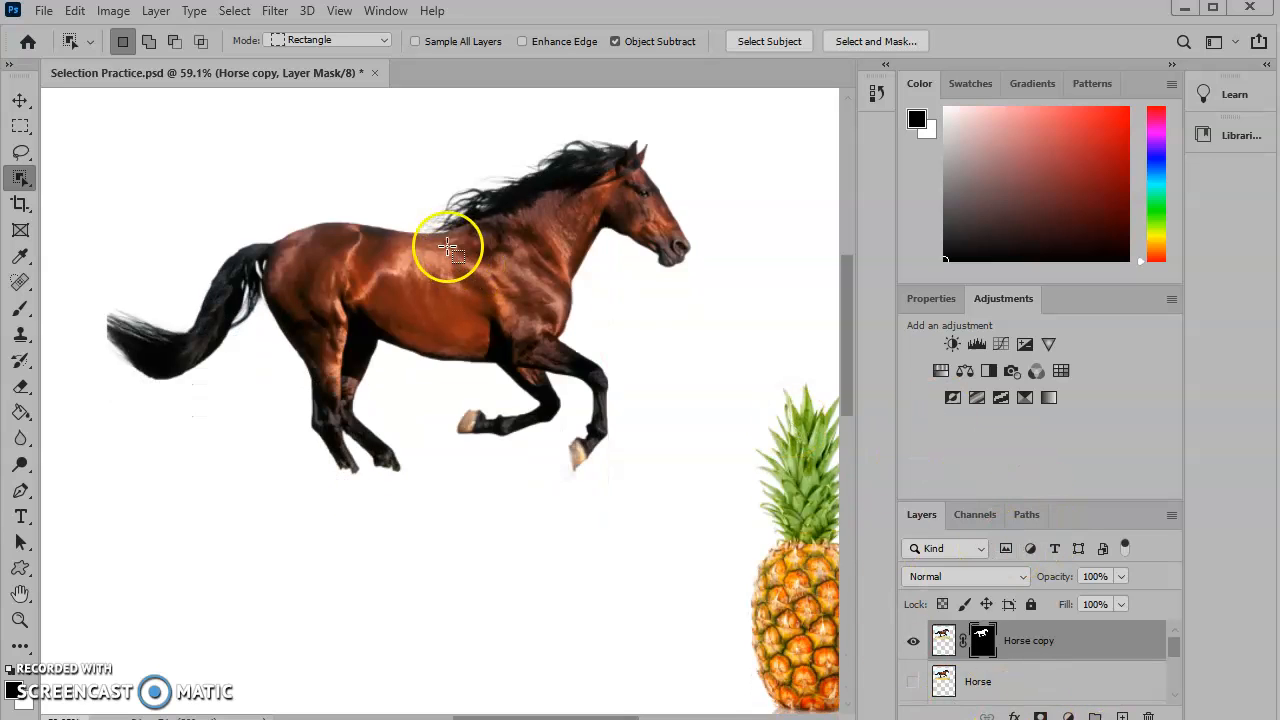
- Make Layer 1 active and draw an object selection rectangle around the pineapple
{"action": "scroll", "coordinate": [1020, 654], "scroll_direction": "down", "scroll_amount": 5}
{"action": "scroll", "coordinate": [1024, 653], "scroll_direction": "up", "scroll_amount": 5}
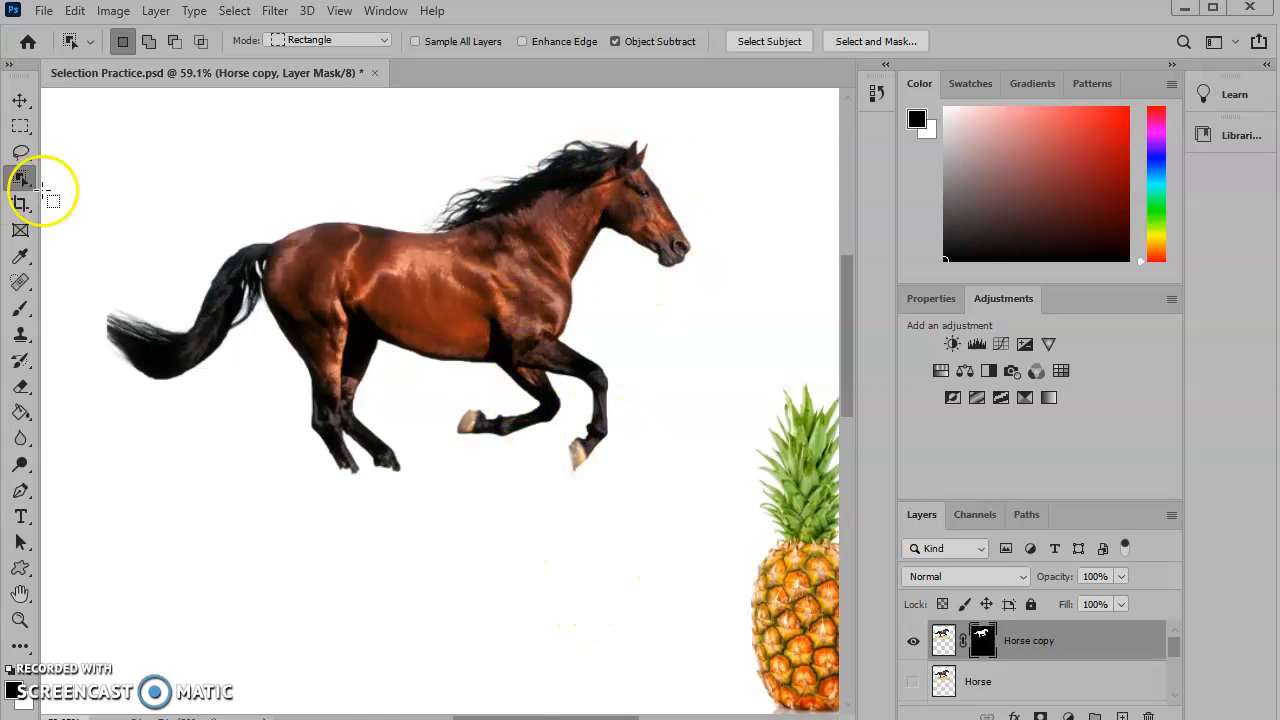
{"action": "scroll", "coordinate": [380, 334], "scroll_direction": "down", "scroll_amount": 4}
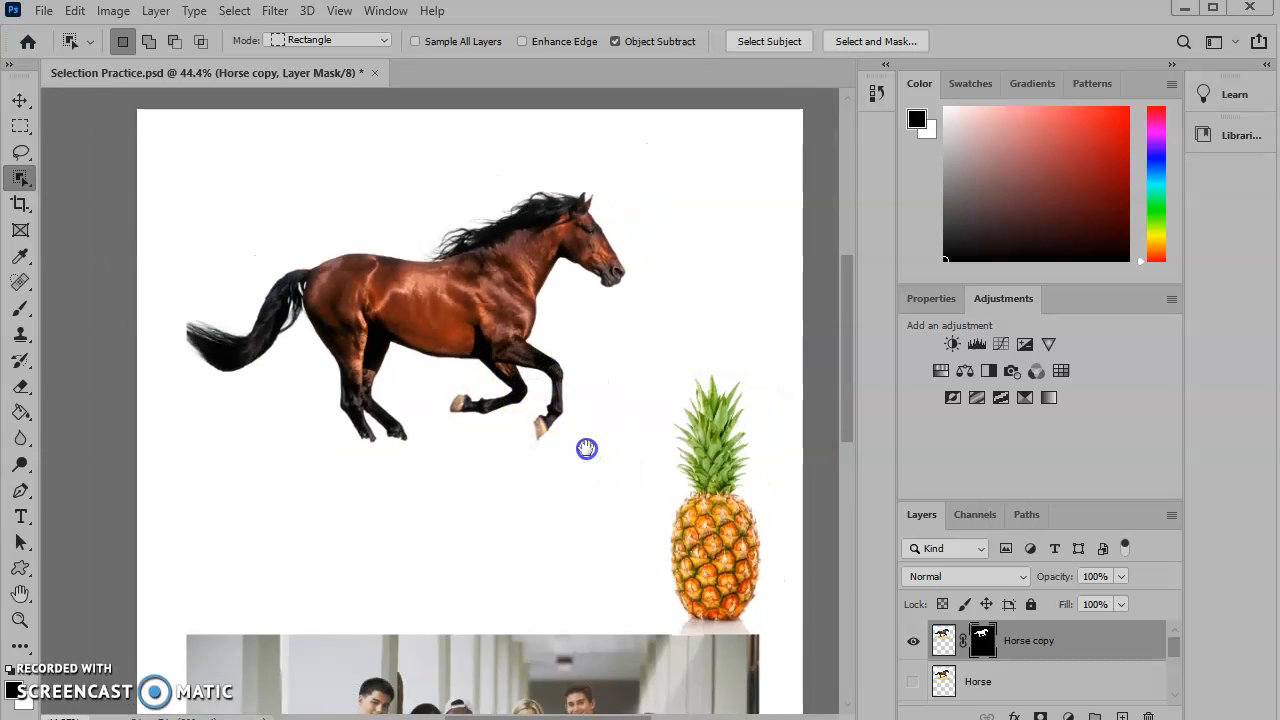
{"action": "left_click_drag", "start_coordinate": [586, 448], "coordinate": [497, 377]}
{"action": "left_click_drag", "start_coordinate": [1172, 648], "coordinate": [1172, 674]}
{"action": "left_click", "coordinate": [1000, 666]}
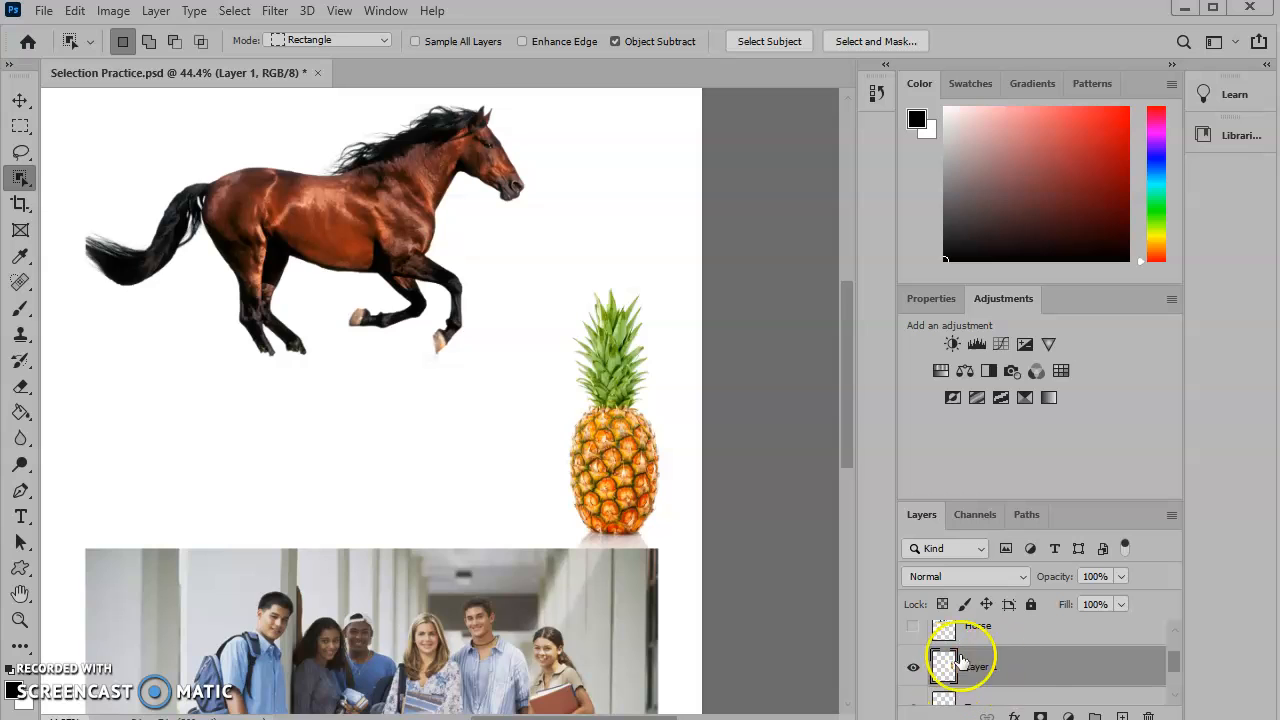
{"action": "left_click_drag", "start_coordinate": [526, 276], "coordinate": [681, 537]}
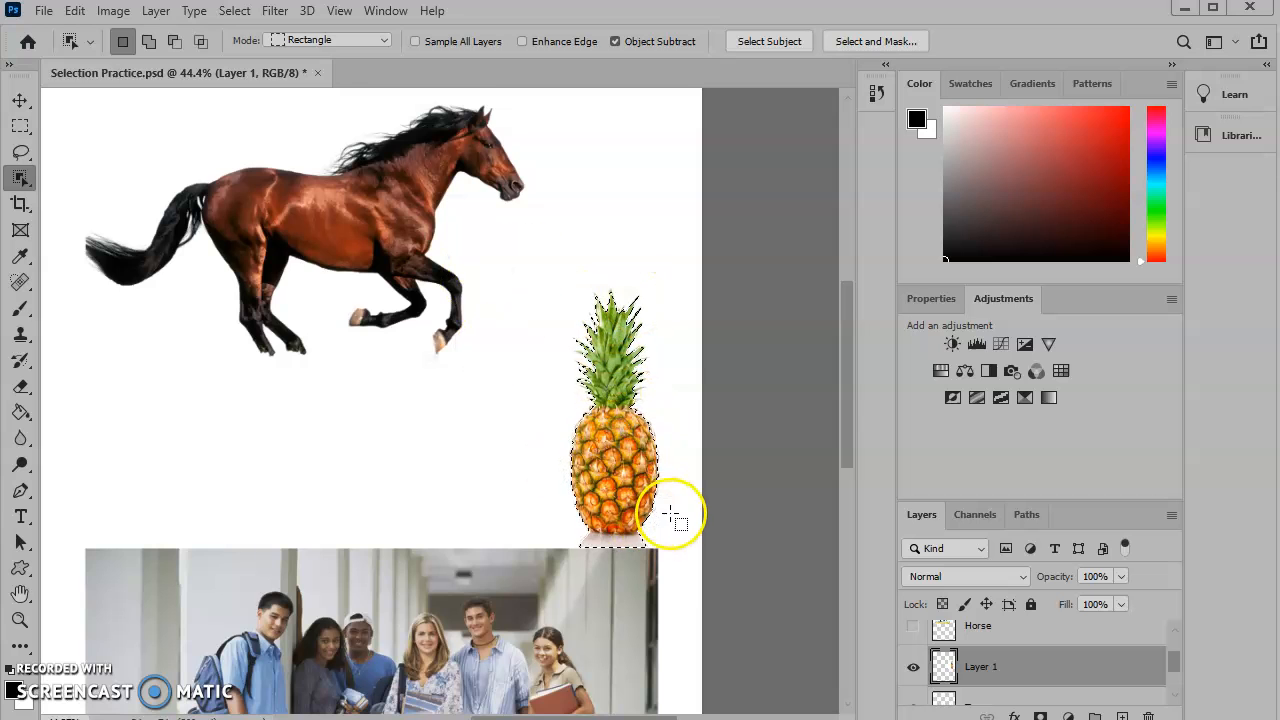
{"action": "scroll", "coordinate": [671, 516], "scroll_direction": "up", "scroll_amount": 6}
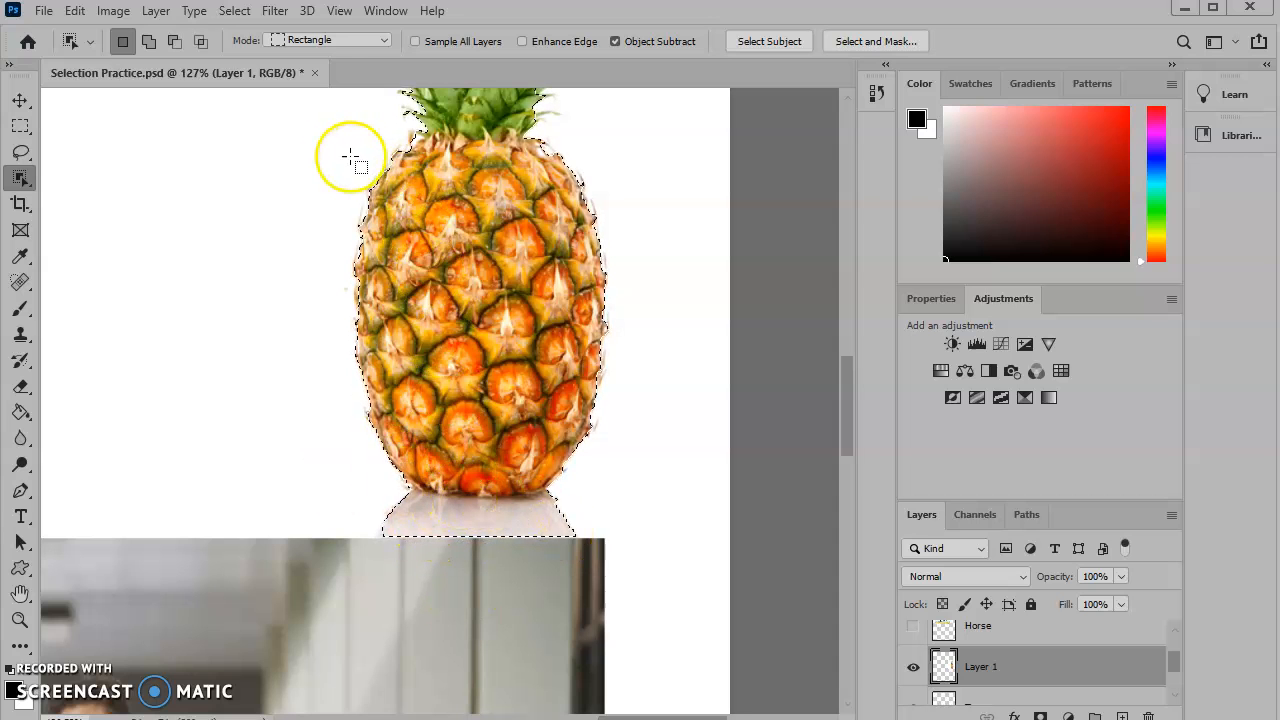
- Switch to the Quick Selection Tool and subtract the reflection below the pineapple from the selection
{"action": "right_click", "coordinate": [20, 178]}
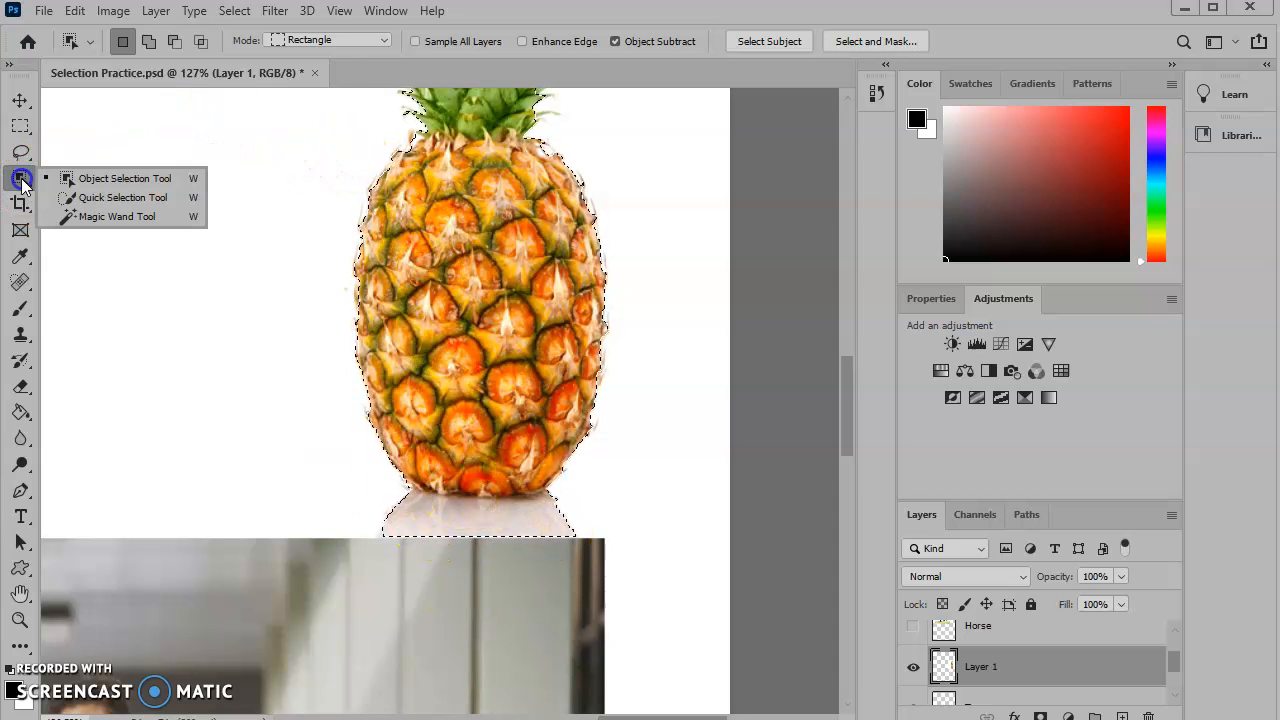
{"action": "left_click", "coordinate": [150, 199]}
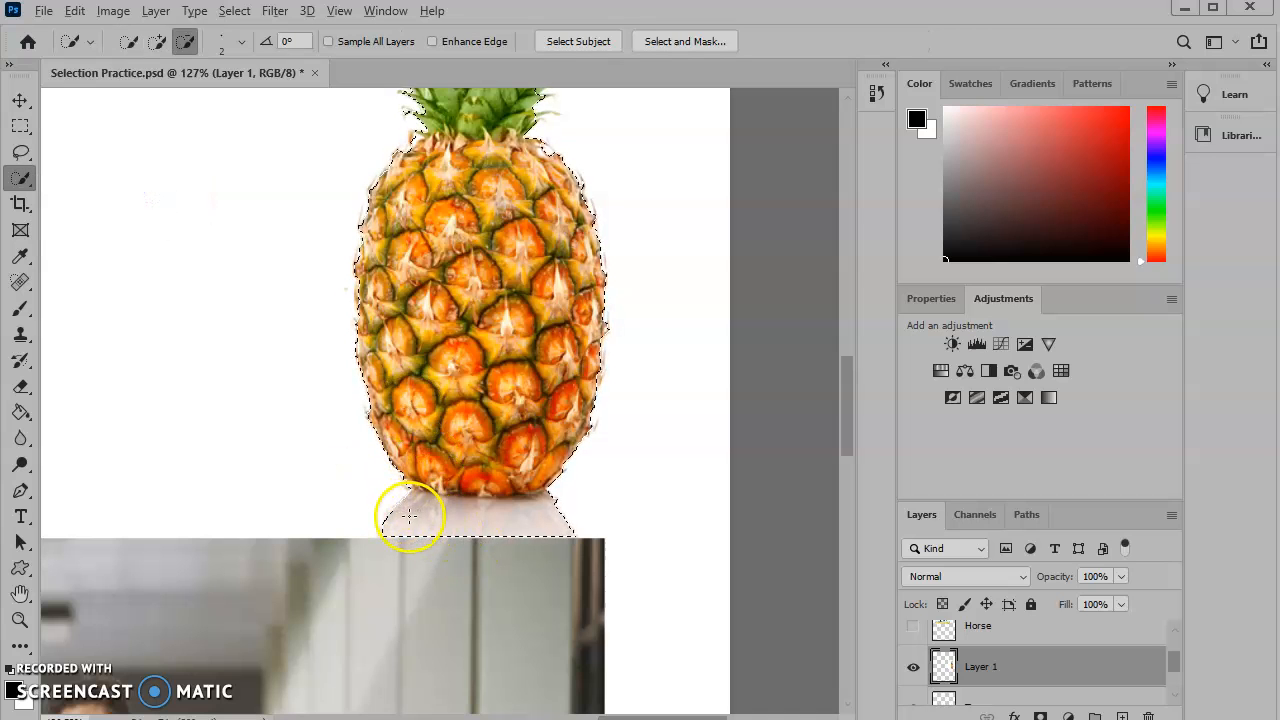
{"action": "key", "text": "alt"}
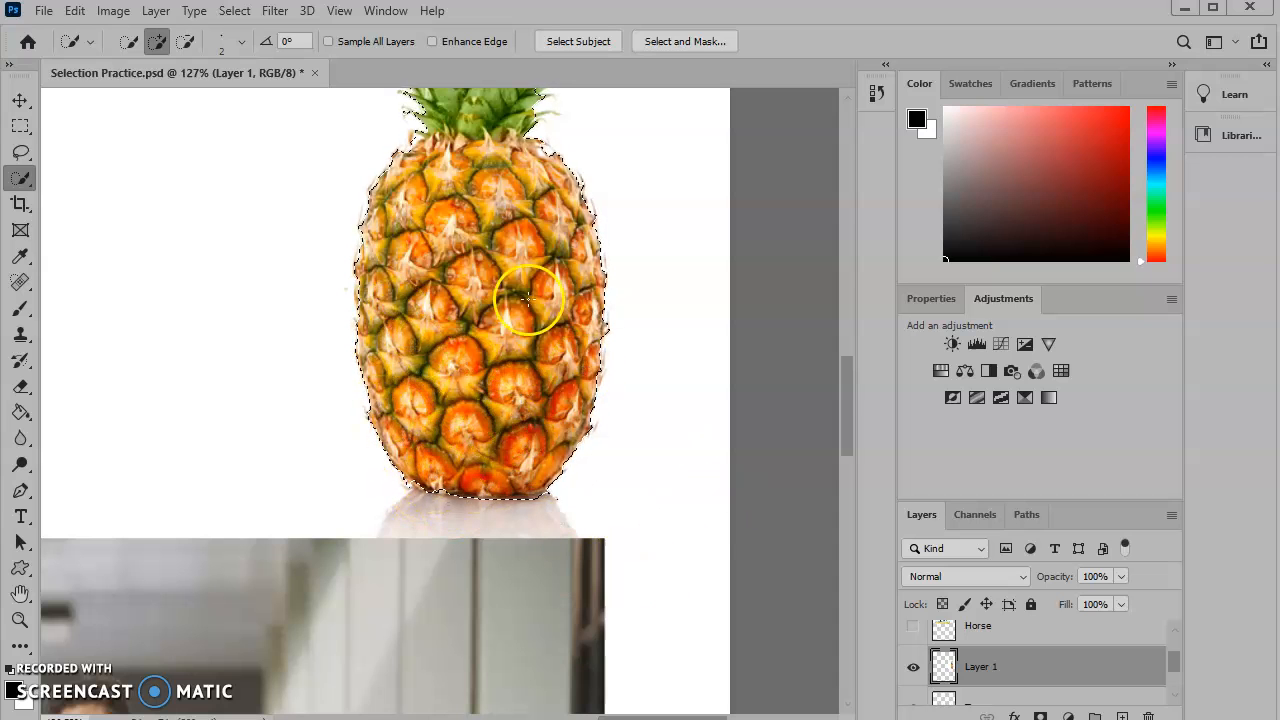
{"action": "scroll", "coordinate": [515, 200], "scroll_direction": "up", "scroll_amount": 5}
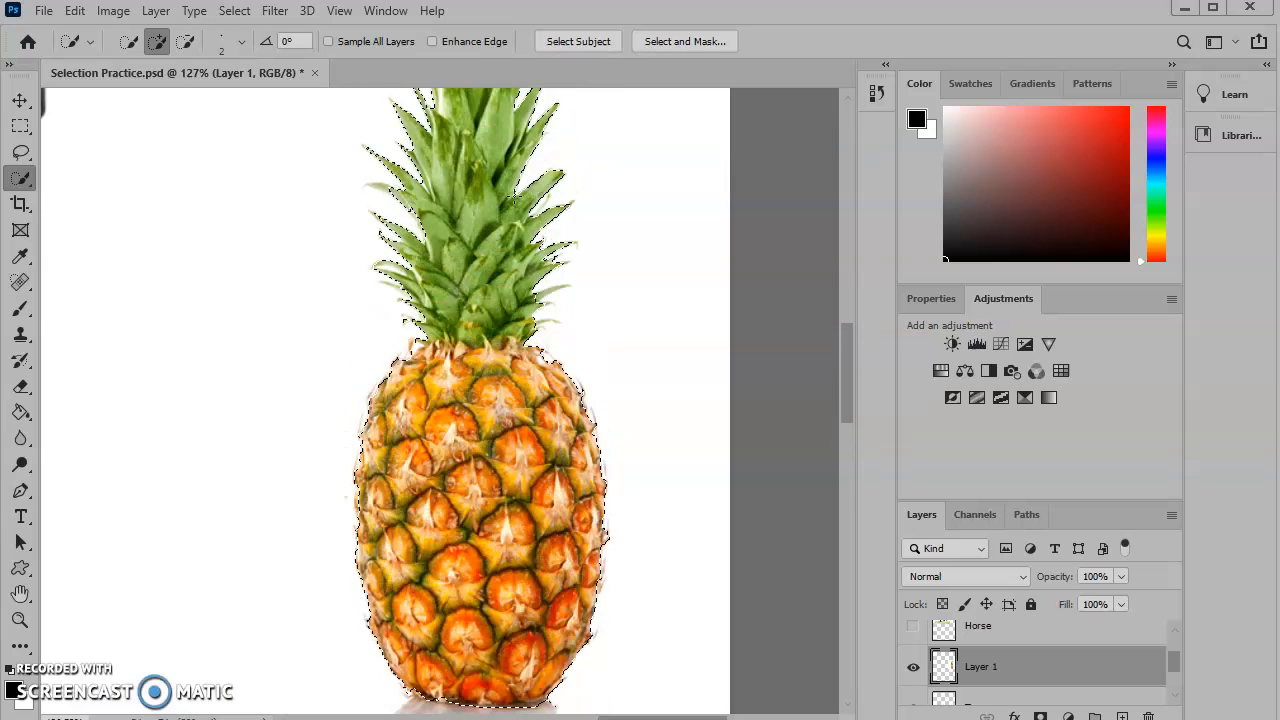
- Refine the pineapple's leaf, side and base edges in Select and Mask with the Refine Edge brush, then apply
{"action": "left_click", "coordinate": [680, 42]}
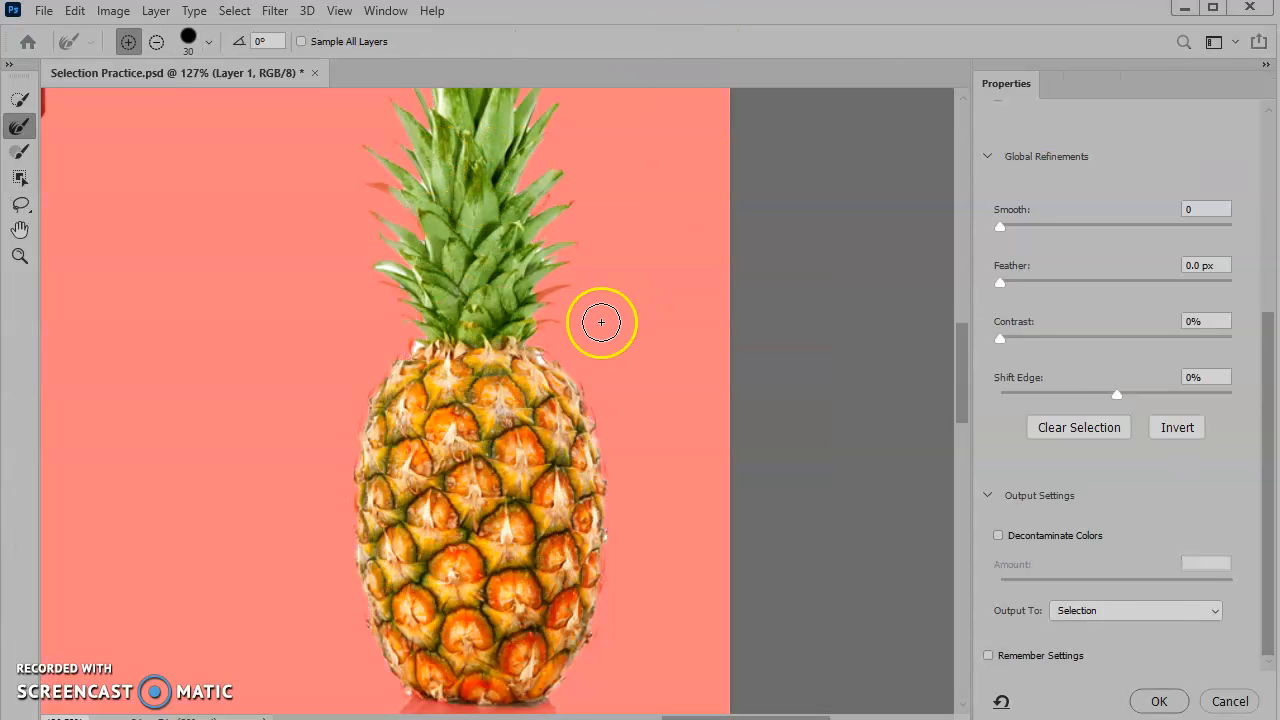
{"action": "scroll", "coordinate": [601, 322], "scroll_direction": "down", "scroll_amount": 1}
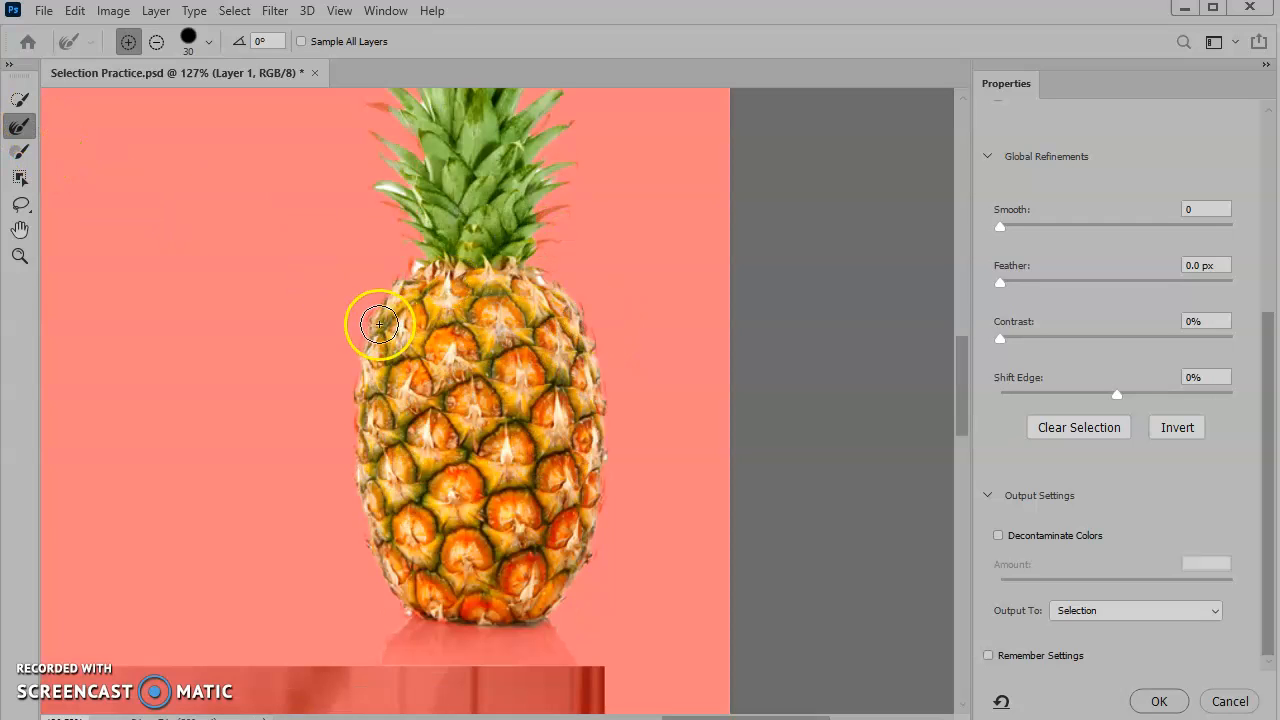
{"action": "mouse_move", "coordinate": [370, 321]}
{"action": "left_mouse_down"}
{"action": "mouse_move", "coordinate": [356, 447]}
{"action": "mouse_move", "coordinate": [379, 533]}
{"action": "mouse_move", "coordinate": [355, 380]}
{"action": "mouse_move", "coordinate": [354, 428]}
{"action": "mouse_move", "coordinate": [388, 577]}
{"action": "mouse_move", "coordinate": [350, 541]}
{"action": "mouse_move", "coordinate": [252, 509]}
{"action": "mouse_move", "coordinate": [376, 514]}
{"action": "mouse_move", "coordinate": [402, 579]}
{"action": "mouse_move", "coordinate": [352, 479]}
{"action": "mouse_move", "coordinate": [397, 250]}
{"action": "mouse_move", "coordinate": [452, 214]}
{"action": "mouse_move", "coordinate": [413, 176]}
{"action": "left_mouse_up"}
{"action": "scroll", "coordinate": [425, 198], "scroll_direction": "up", "scroll_amount": 3}
{"action": "left_click_drag", "start_coordinate": [380, 237], "coordinate": [377, 235]}
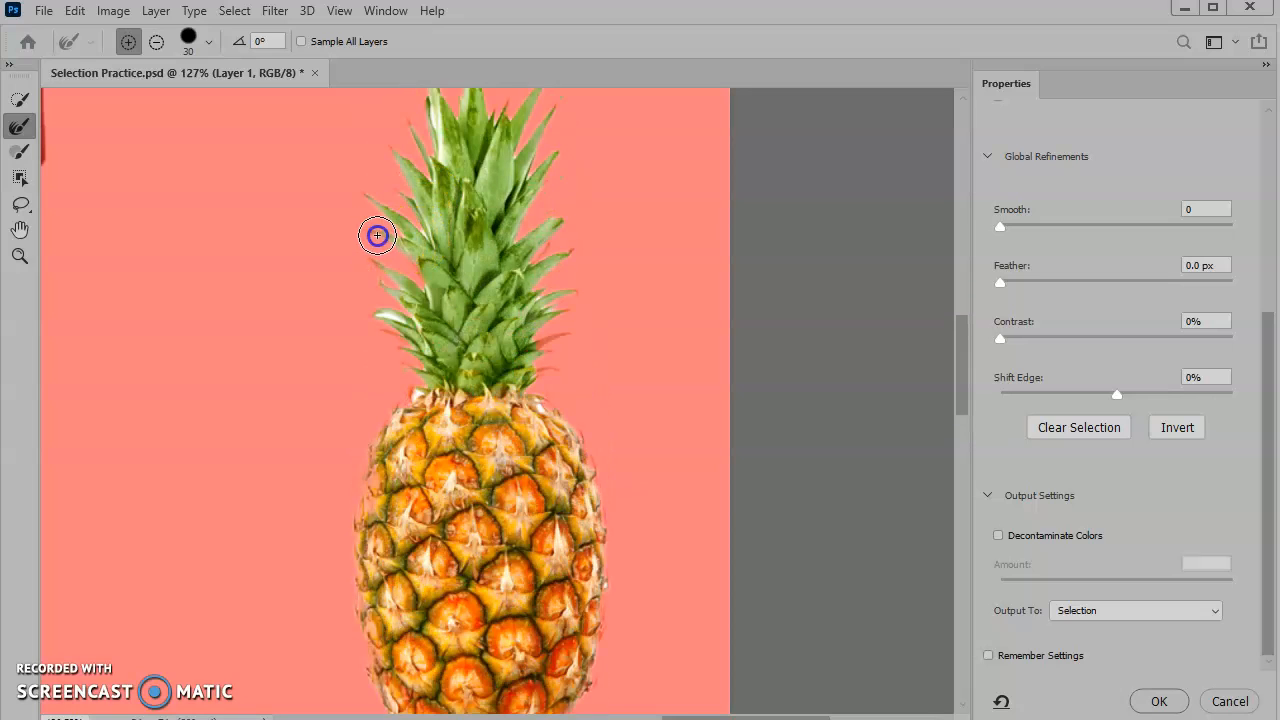
{"action": "scroll", "coordinate": [443, 100], "scroll_direction": "up", "scroll_amount": 2}
{"action": "mouse_move", "coordinate": [440, 125]}
{"action": "left_mouse_down"}
{"action": "mouse_move", "coordinate": [437, 143]}
{"action": "mouse_move", "coordinate": [467, 123]}
{"action": "mouse_move", "coordinate": [474, 188]}
{"action": "mouse_move", "coordinate": [548, 197]}
{"action": "left_mouse_up"}
{"action": "left_click_drag", "start_coordinate": [530, 310], "coordinate": [550, 293]}
{"action": "mouse_move", "coordinate": [557, 366]}
{"action": "left_mouse_down"}
{"action": "mouse_move", "coordinate": [568, 442]}
{"action": "mouse_move", "coordinate": [541, 453]}
{"action": "mouse_move", "coordinate": [567, 439]}
{"action": "mouse_move", "coordinate": [453, 452]}
{"action": "mouse_move", "coordinate": [416, 441]}
{"action": "mouse_move", "coordinate": [379, 372]}
{"action": "mouse_move", "coordinate": [366, 372]}
{"action": "mouse_move", "coordinate": [421, 358]}
{"action": "mouse_move", "coordinate": [414, 283]}
{"action": "mouse_move", "coordinate": [440, 157]}
{"action": "left_mouse_up"}
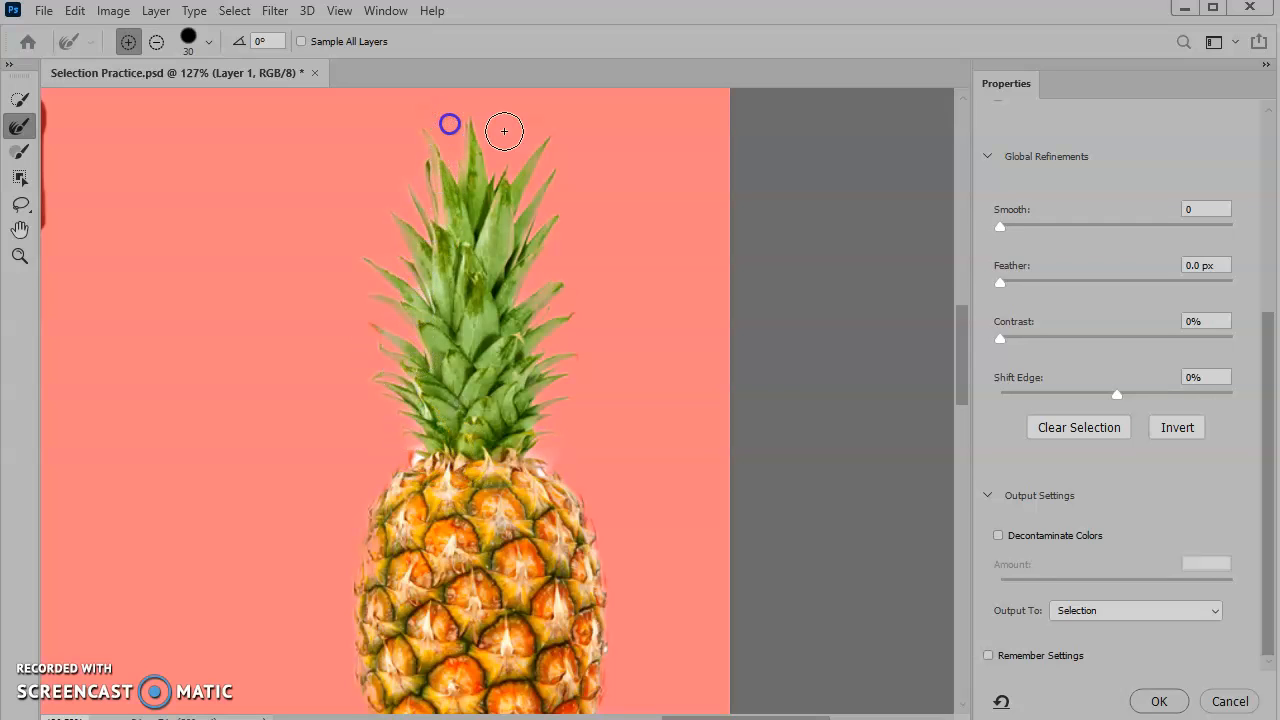
{"action": "scroll", "coordinate": [680, 451], "scroll_direction": "down", "scroll_amount": 2}
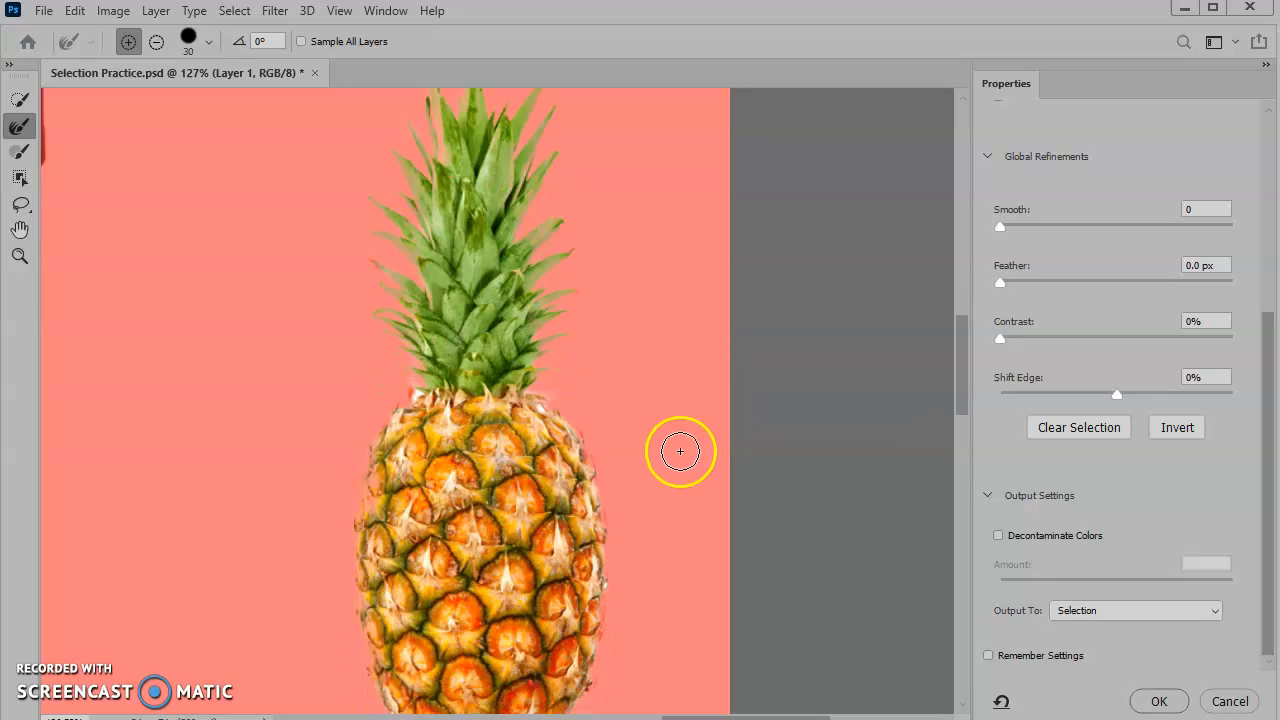
{"action": "scroll", "coordinate": [680, 451], "scroll_direction": "down", "scroll_amount": 5}
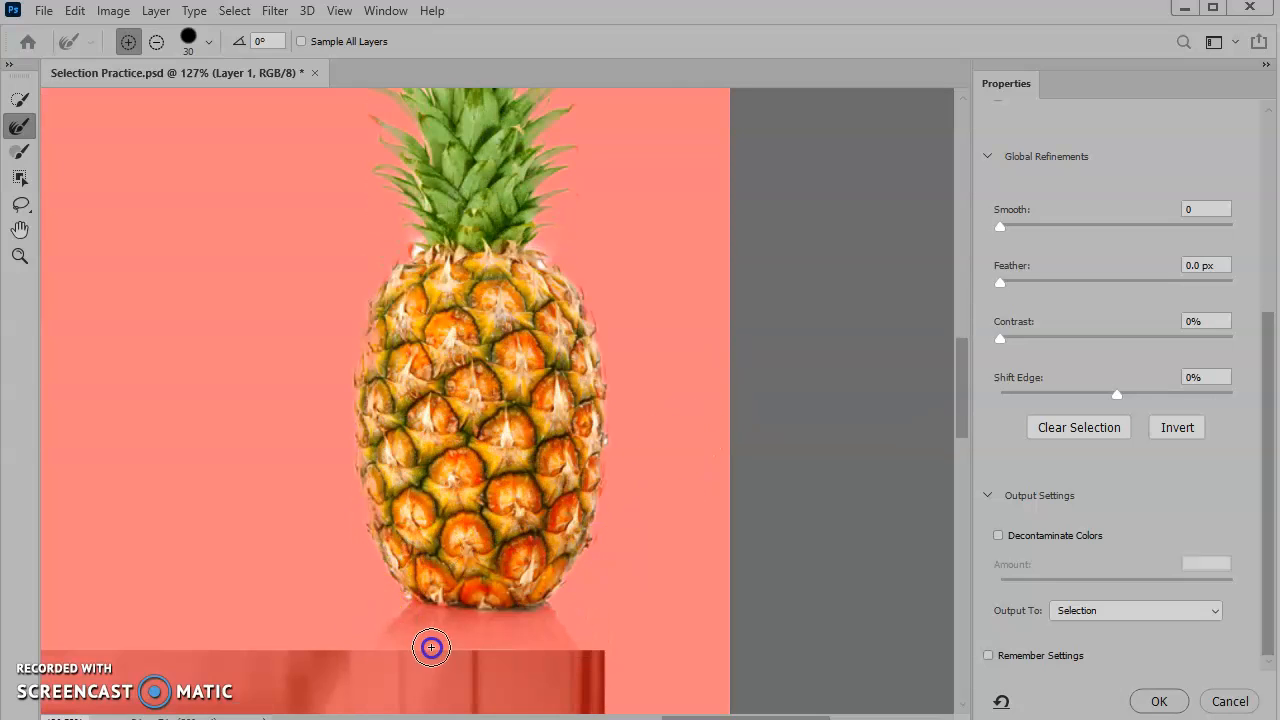
{"action": "mouse_move", "coordinate": [530, 627]}
{"action": "left_mouse_down"}
{"action": "mouse_move", "coordinate": [449, 629]}
{"action": "mouse_move", "coordinate": [386, 609]}
{"action": "left_mouse_up"}
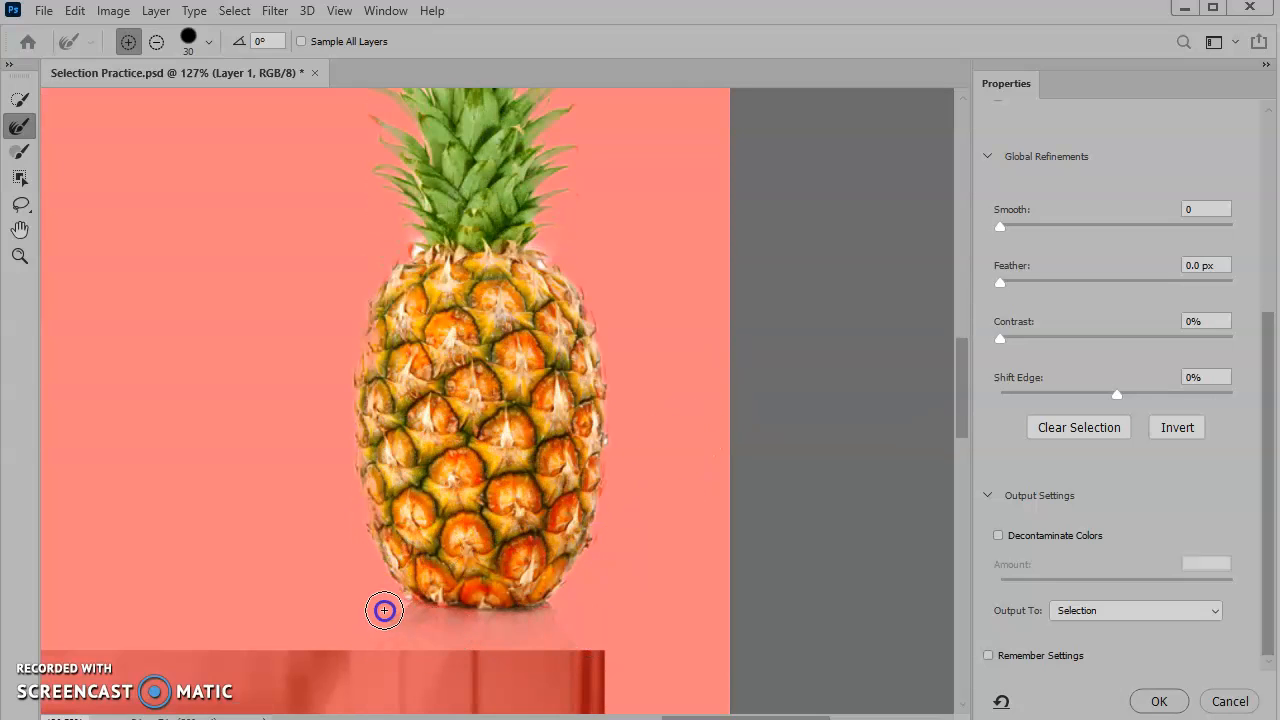
{"action": "left_click", "coordinate": [1155, 701]}
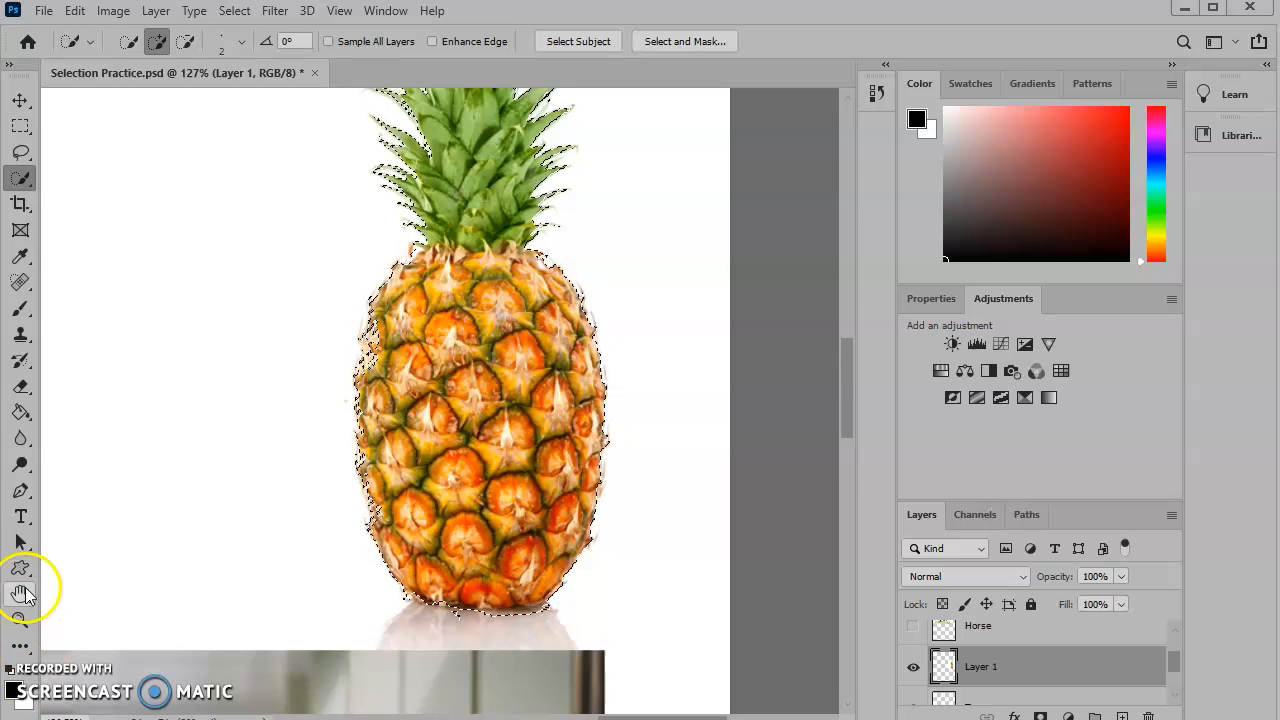
- Switch the toolbar to two columns and enter Quick Mask mode
{"action": "scroll", "coordinate": [28, 590], "scroll_direction": "down", "scroll_amount": 1}
{"action": "left_click_drag", "start_coordinate": [842, 424], "coordinate": [847, 441]}
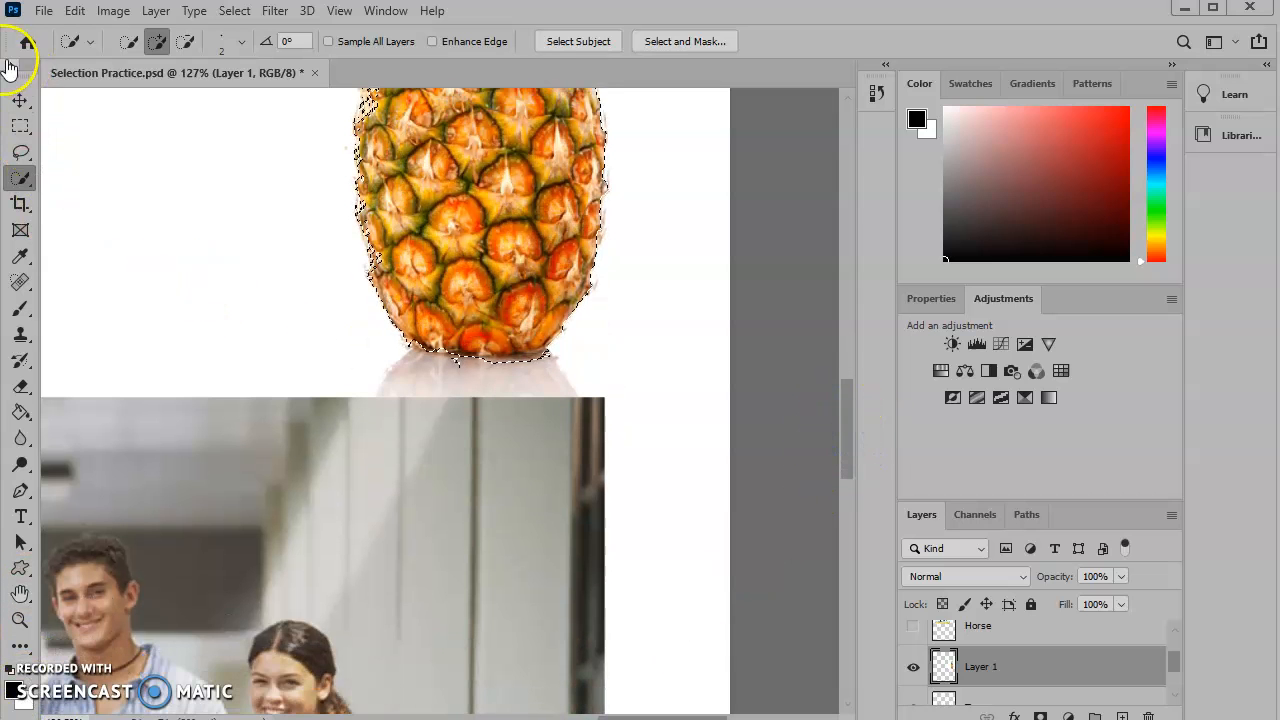
{"action": "left_click", "coordinate": [10, 64]}
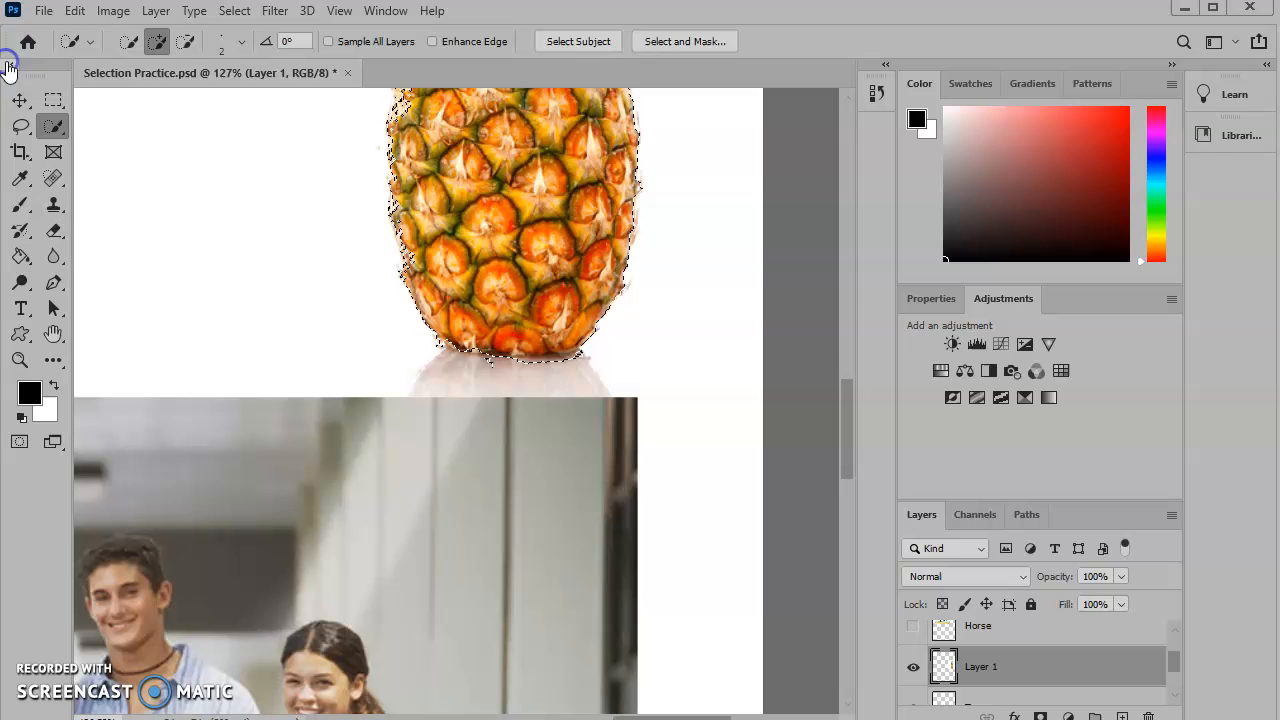
{"action": "left_click", "coordinate": [19, 442]}
- Select the Brush tool, raise its hardness and reduce its size to 15 px
{"action": "scroll", "coordinate": [551, 408], "scroll_direction": "up", "scroll_amount": 3}
{"action": "scroll", "coordinate": [566, 380], "scroll_direction": "up", "scroll_amount": 9}
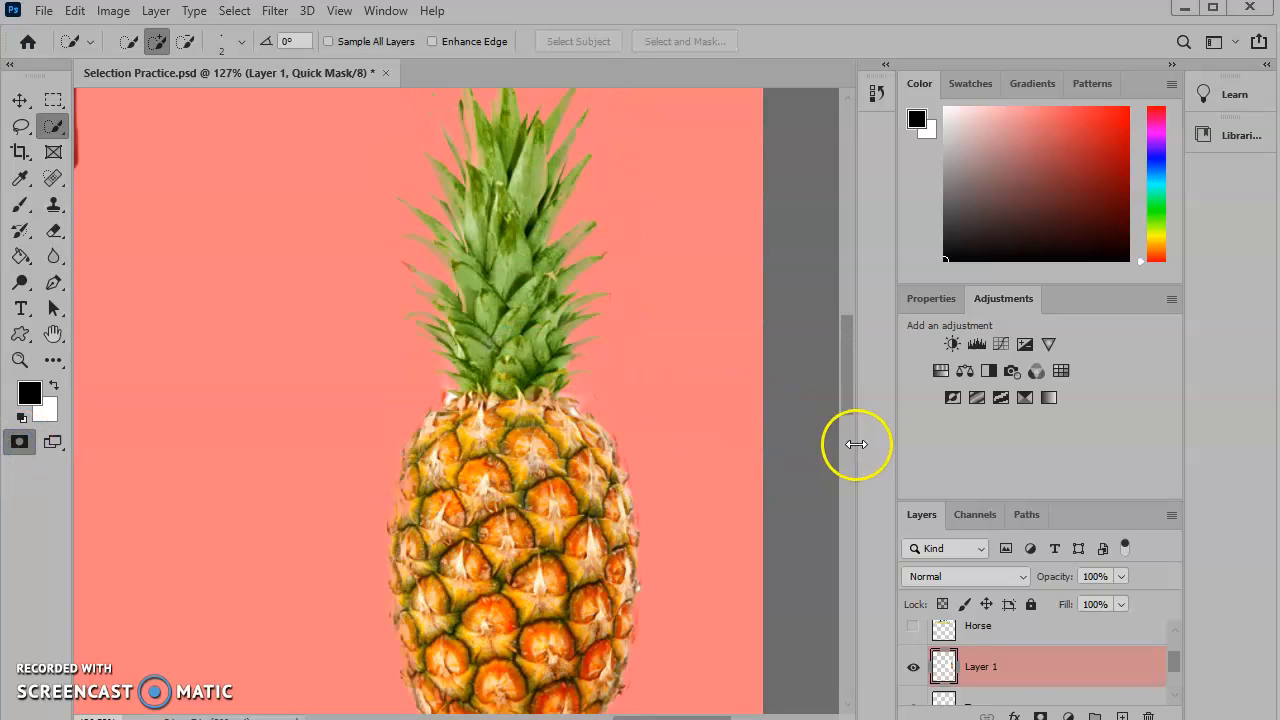
{"action": "scroll", "coordinate": [854, 443], "scroll_direction": "down", "scroll_amount": 5}
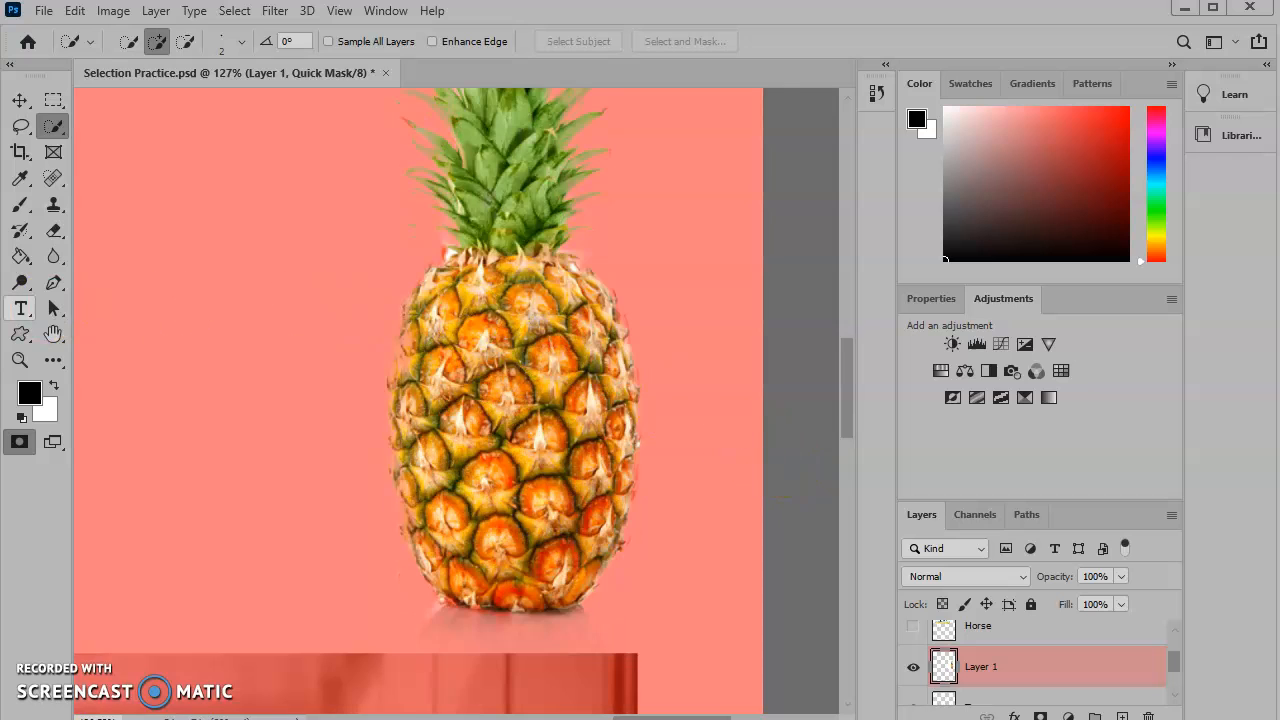
{"action": "left_click", "coordinate": [19, 204]}
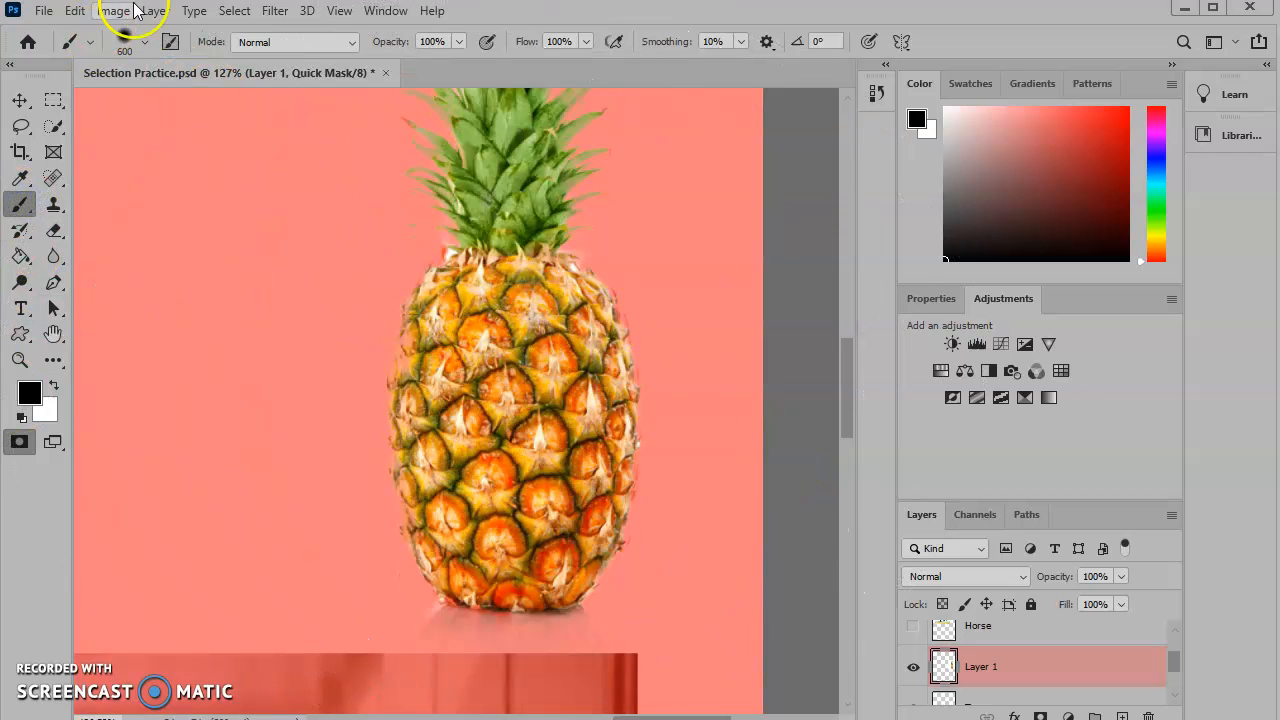
{"action": "left_click", "coordinate": [144, 42]}
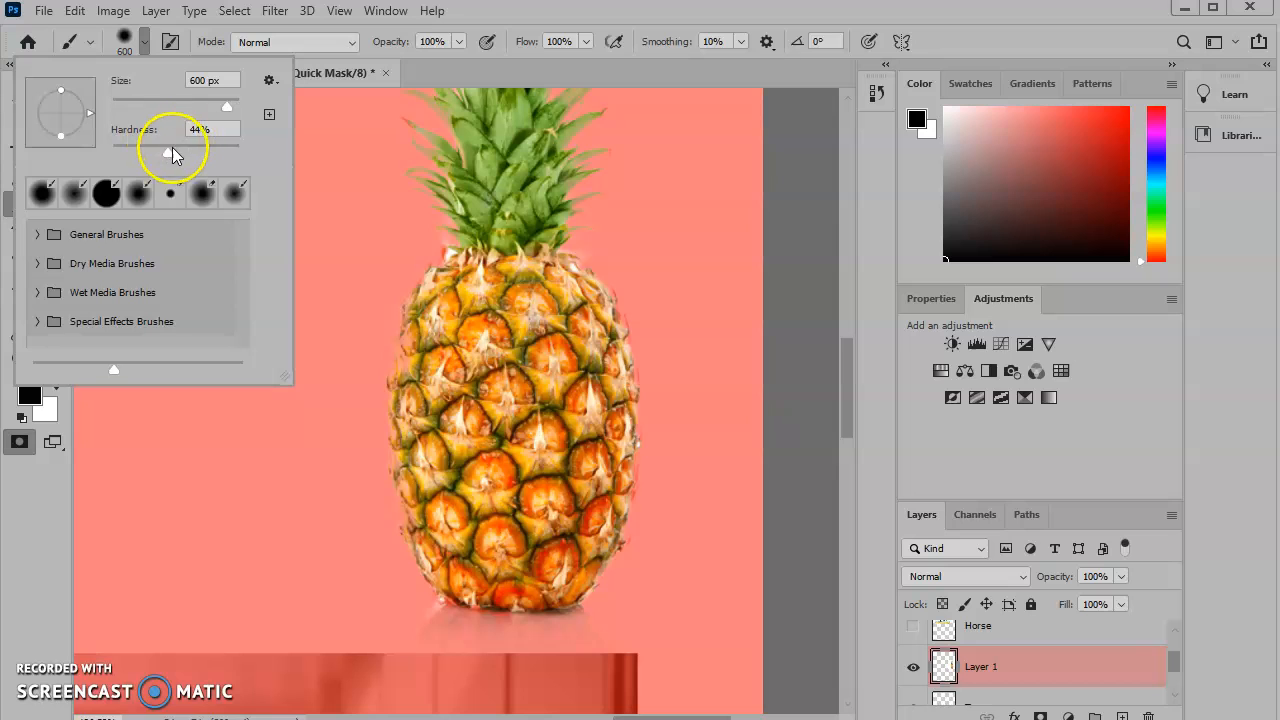
{"action": "left_click_drag", "start_coordinate": [264, 155], "coordinate": [357, 149]}
{"action": "left_click", "coordinate": [484, 10]}
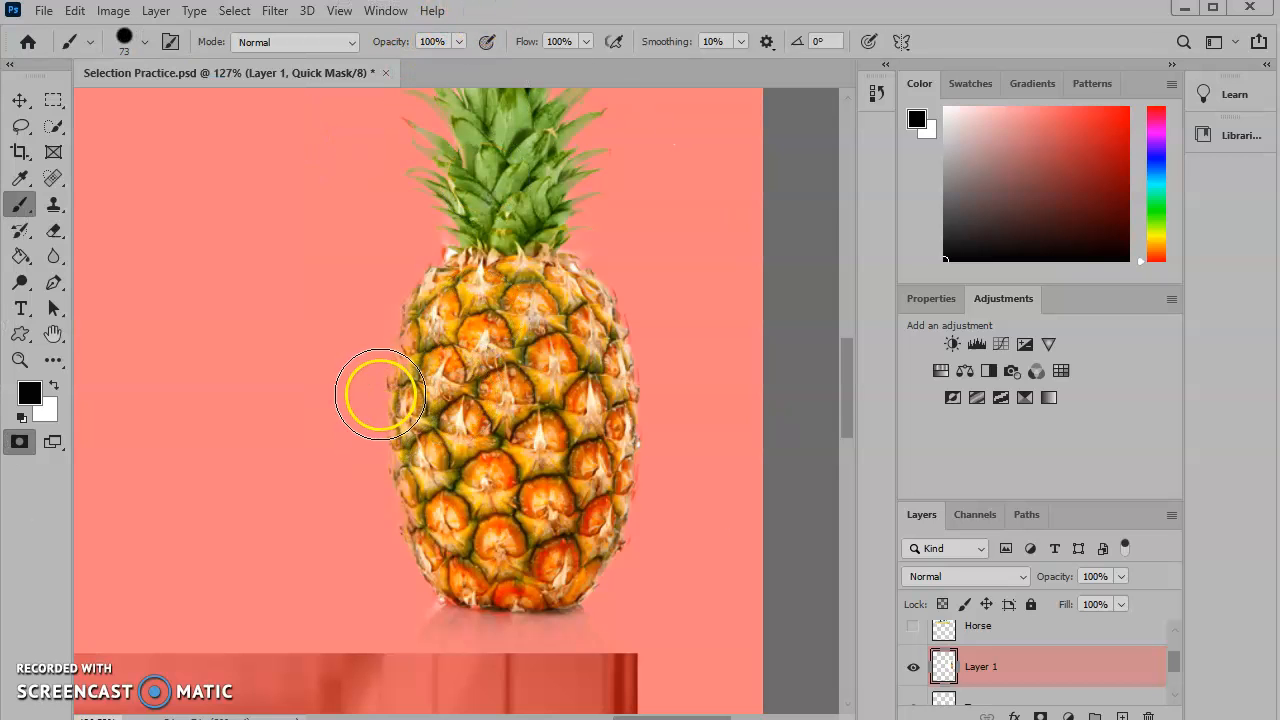
{"action": "key", "text": "bracketleft"}
{"action": "key", "text": "bracketleft"}
{"action": "key", "text": "bracketleft"}
{"action": "key", "text": "bracketleft"}
{"action": "key", "text": "bracketleft"}
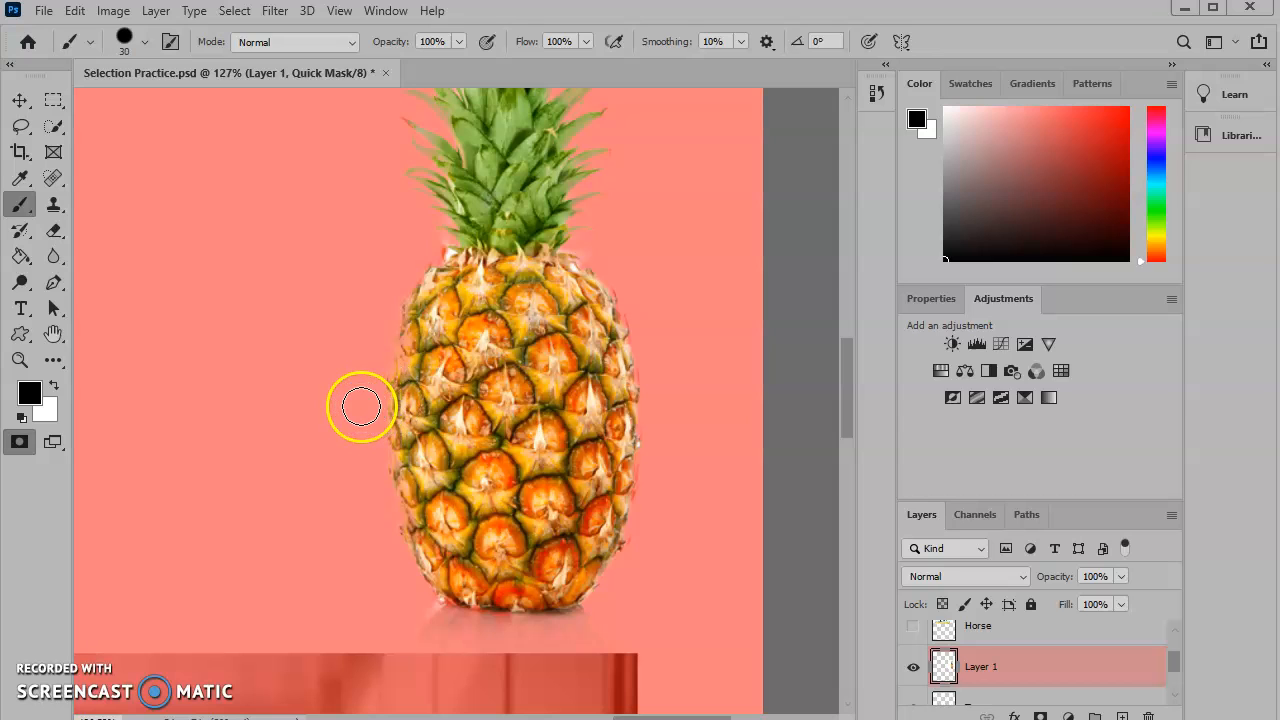
- Paint black in Quick Mask over the reflection below the pineapple
{"action": "left_click", "coordinate": [55, 385]}
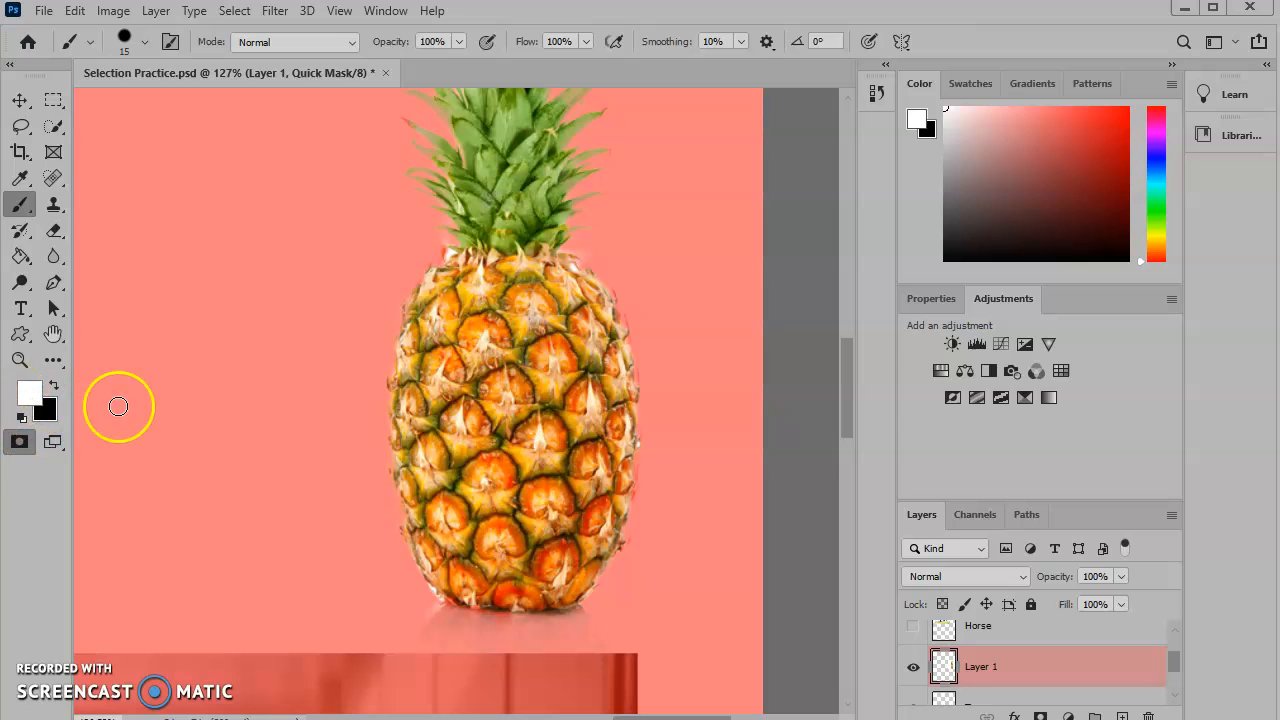
{"action": "key", "text": "x"}
{"action": "key", "text": "x"}
{"action": "key", "text": "x"}
{"action": "key", "text": "x"}
{"action": "key", "text": "x"}
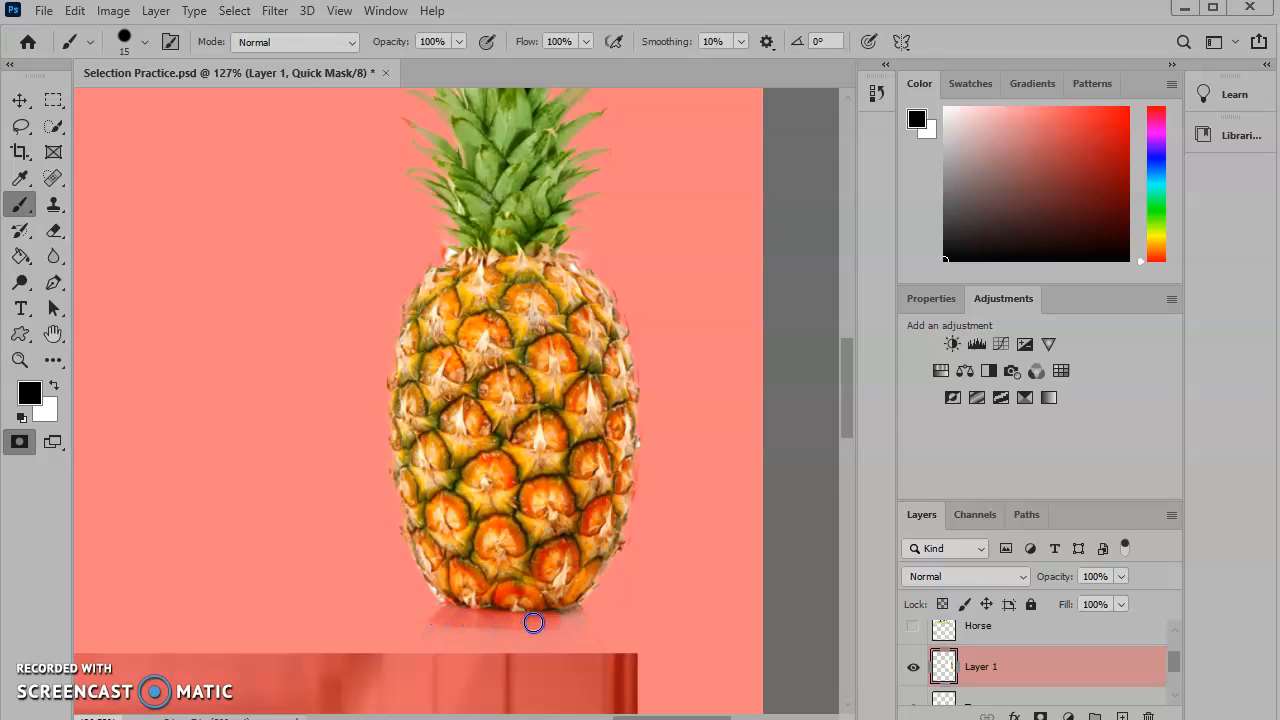
{"action": "mouse_move", "coordinate": [585, 626]}
{"action": "left_mouse_down"}
{"action": "mouse_move", "coordinate": [416, 630]}
{"action": "mouse_move", "coordinate": [602, 644]}
{"action": "mouse_move", "coordinate": [400, 651]}
{"action": "left_mouse_up"}
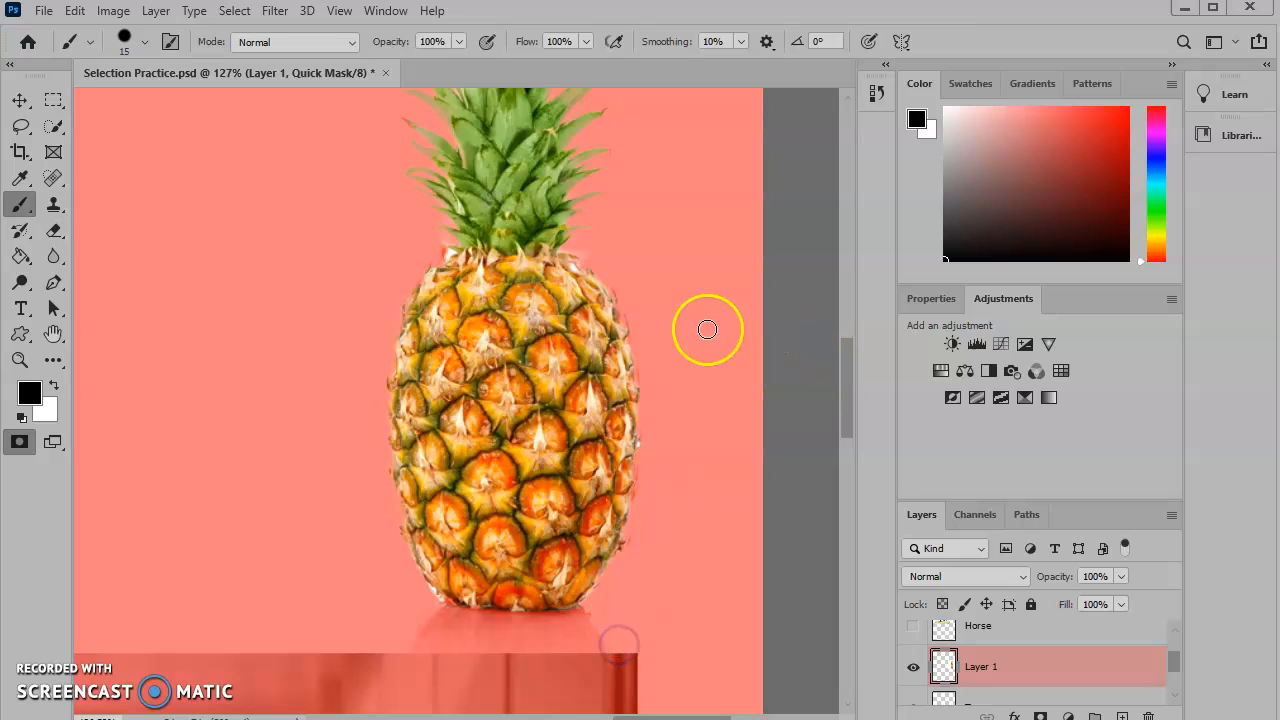
- Touch up the pineapple's upper left edge in Quick Mask with black and white brush strokes
{"action": "mouse_move", "coordinate": [415, 245]}
{"action": "left_mouse_down"}
{"action": "mouse_move", "coordinate": [443, 234]}
{"action": "mouse_move", "coordinate": [423, 266]}
{"action": "mouse_move", "coordinate": [432, 275]}
{"action": "mouse_move", "coordinate": [443, 257]}
{"action": "mouse_move", "coordinate": [442, 268]}
{"action": "left_mouse_up"}
{"action": "key", "text": "x"}
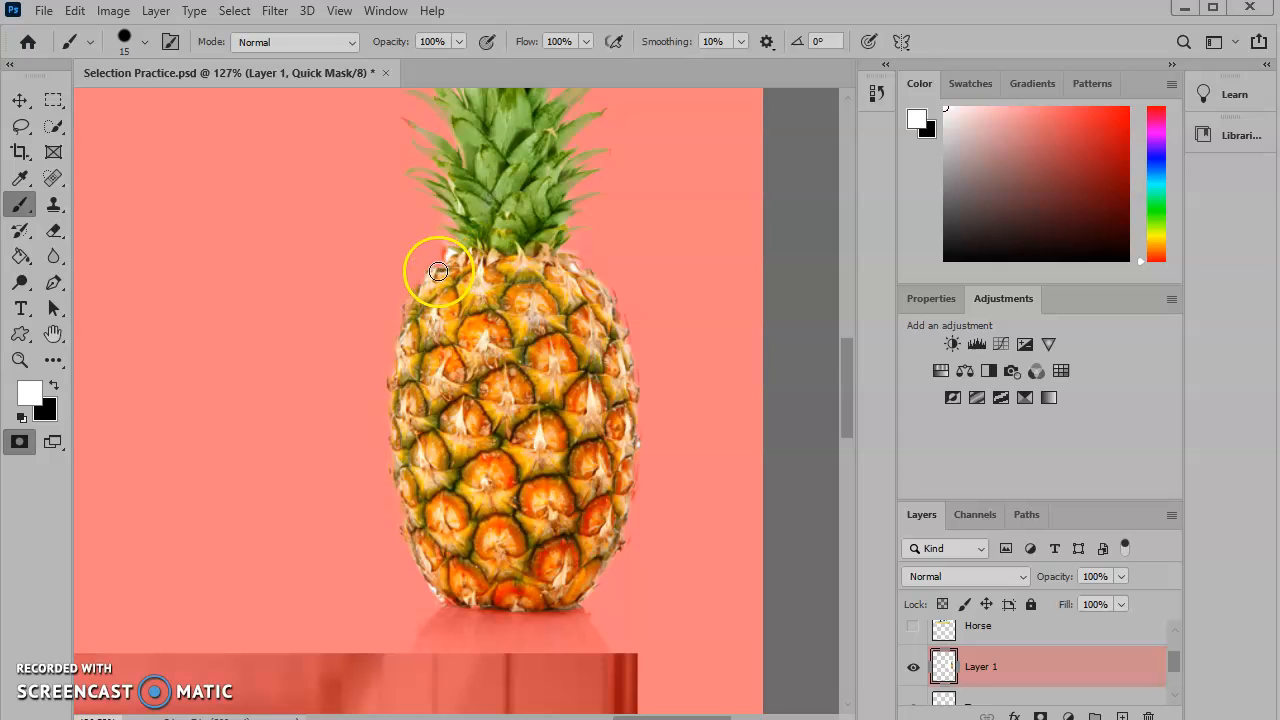
{"action": "left_click_drag", "start_coordinate": [455, 268], "coordinate": [433, 303]}
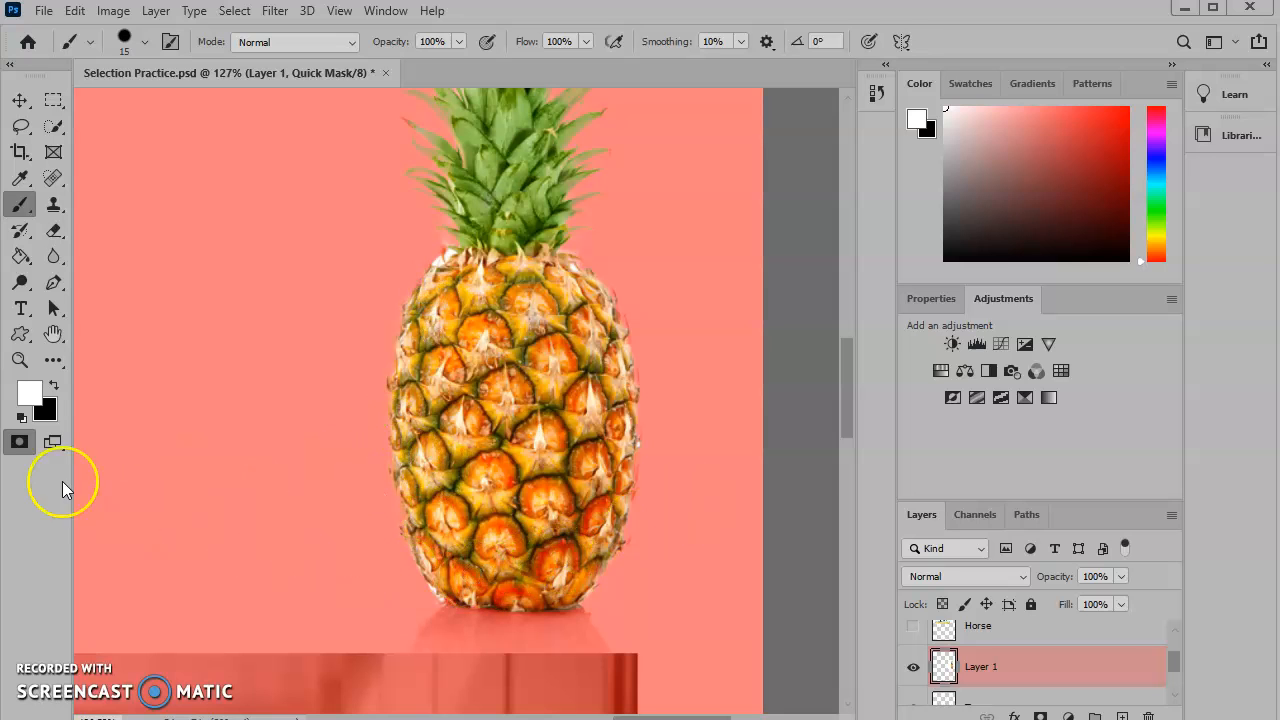
- Exit Quick Mask mode and add a layer mask to Layer 1 from the selection
{"action": "left_click", "coordinate": [20, 446]}
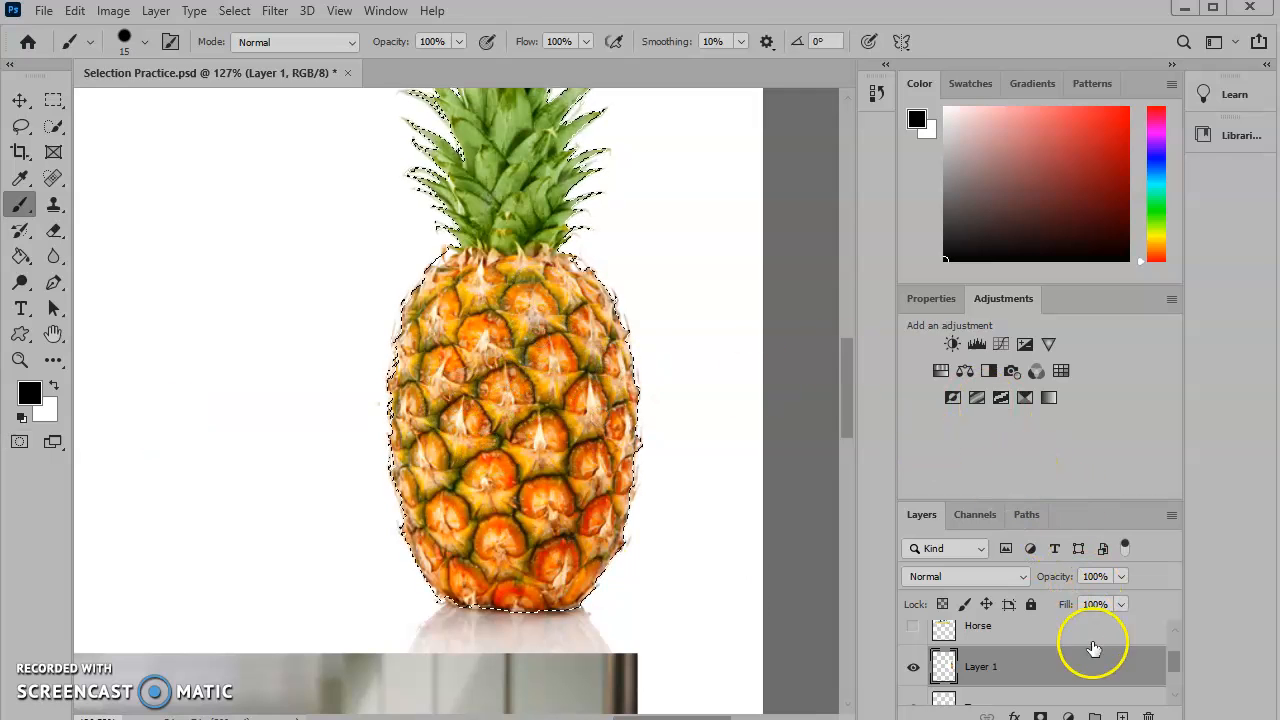
{"action": "double_click", "coordinate": [1049, 11]}
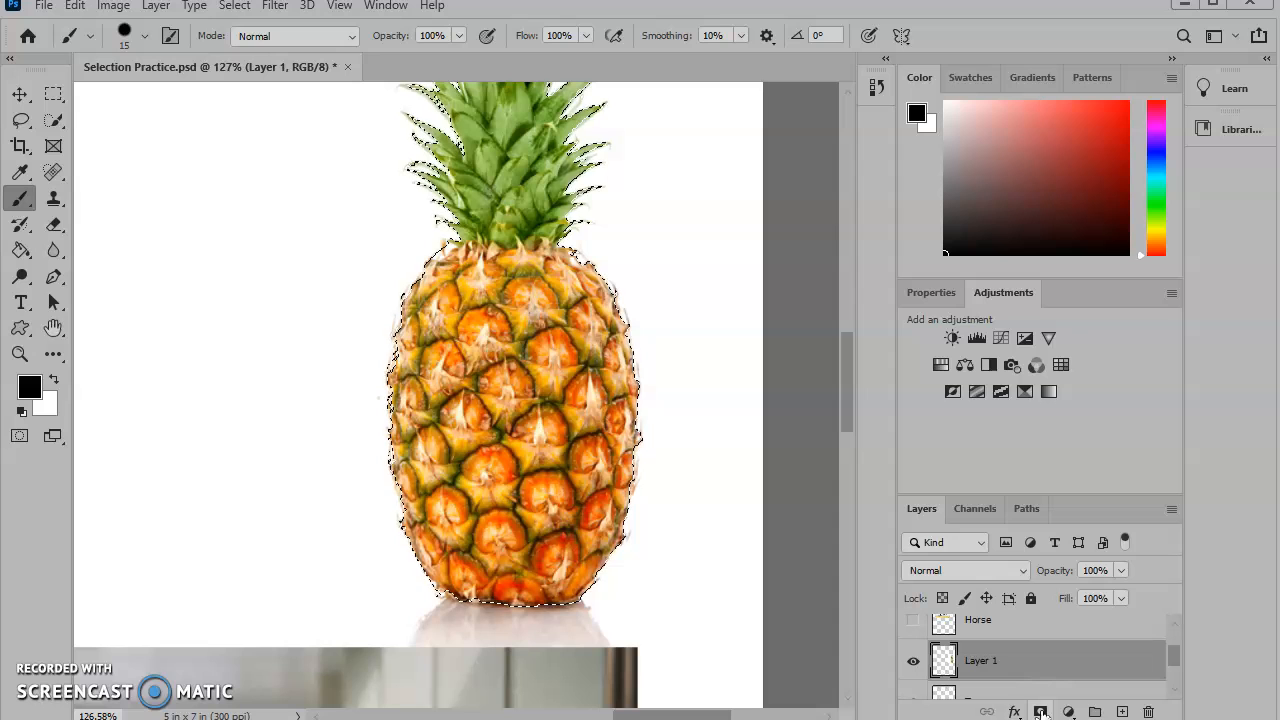
{"action": "left_click", "coordinate": [1040, 712]}
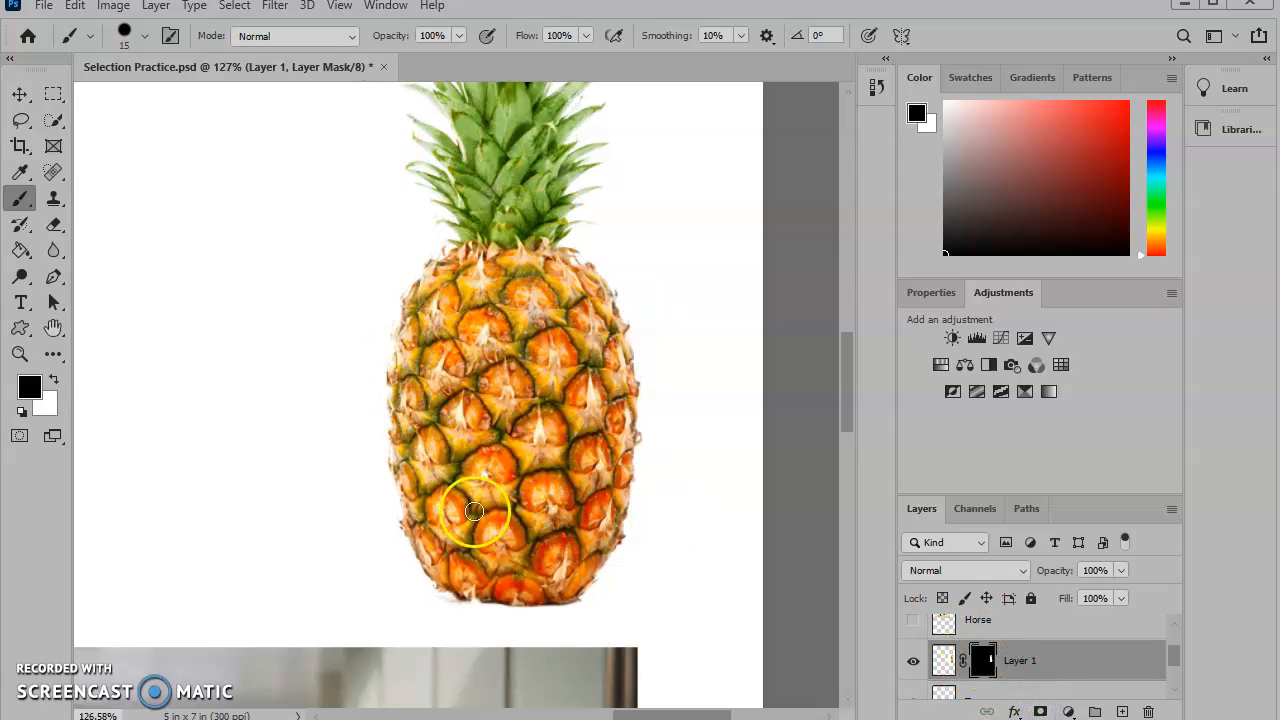
- Switch between Layer 1's mask and pixel thumbnails and brush a stroke across the pineapple
{"action": "left_click", "coordinate": [984, 663]}
{"action": "left_click", "coordinate": [1051, 626]}
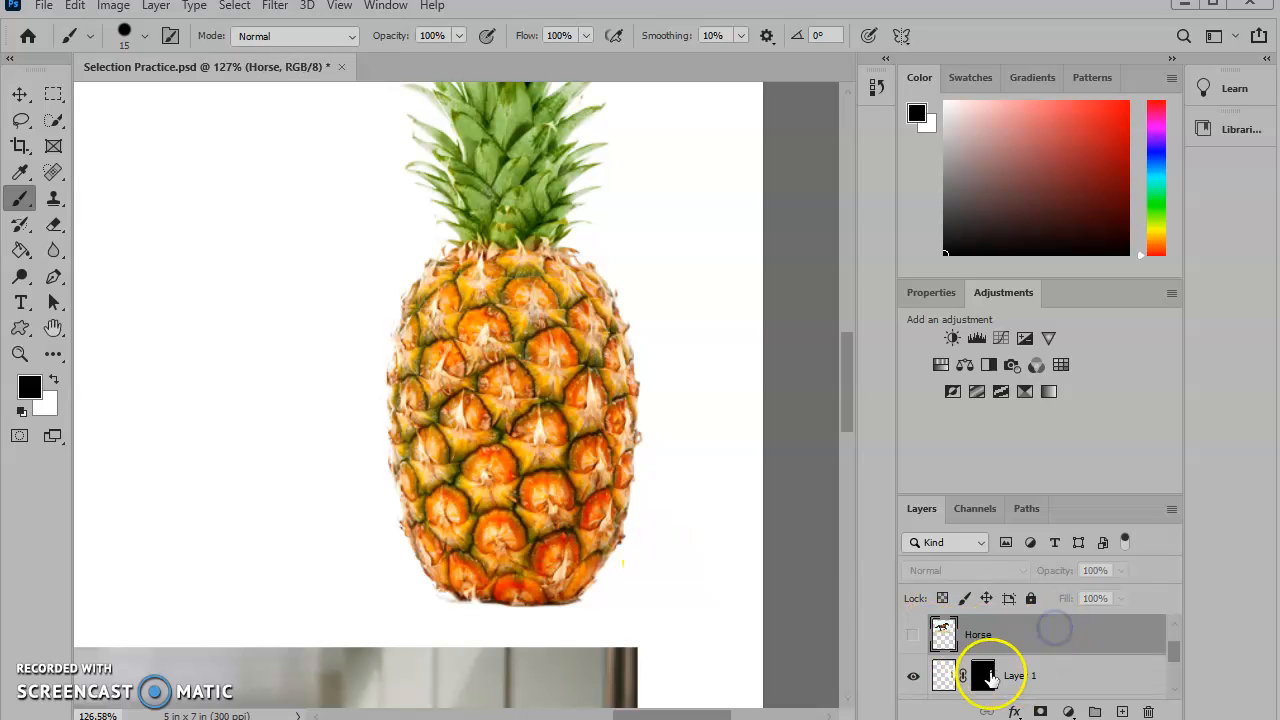
{"action": "left_click", "coordinate": [982, 675]}
{"action": "left_click", "coordinate": [944, 677]}
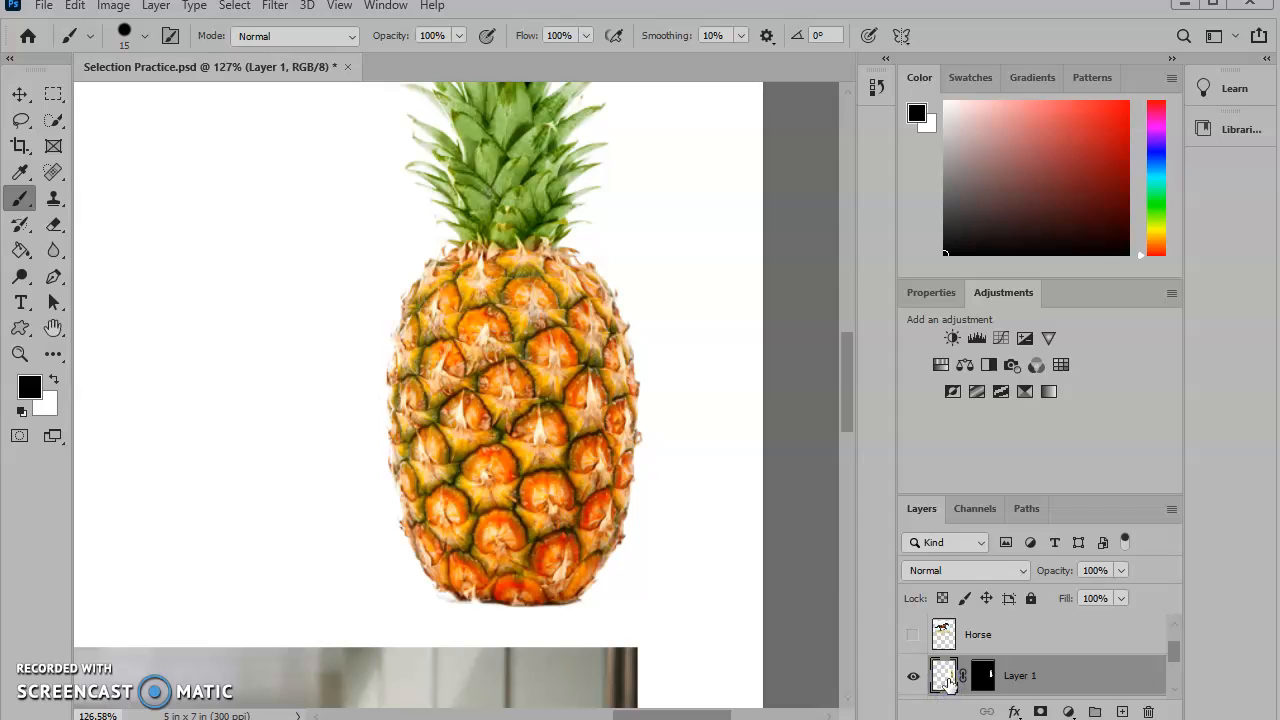
{"action": "left_click", "coordinate": [980, 676]}
{"action": "left_click", "coordinate": [944, 677]}
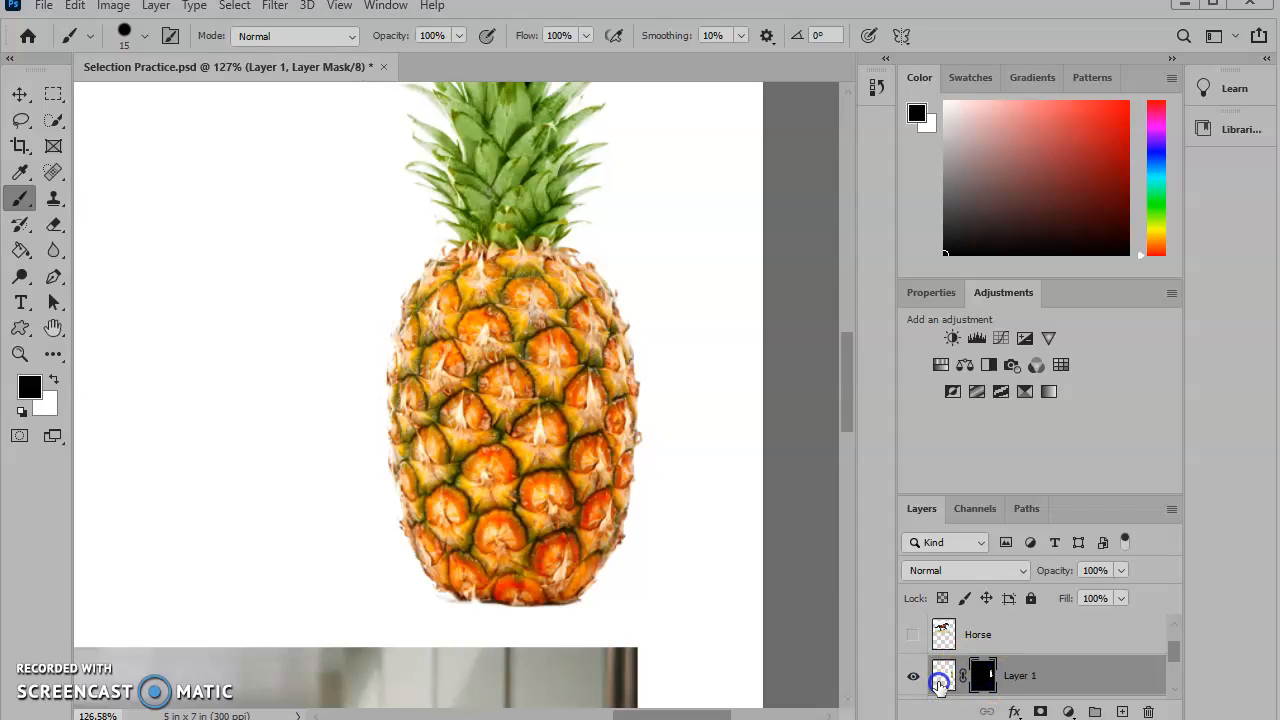
{"action": "left_click", "coordinate": [980, 678]}
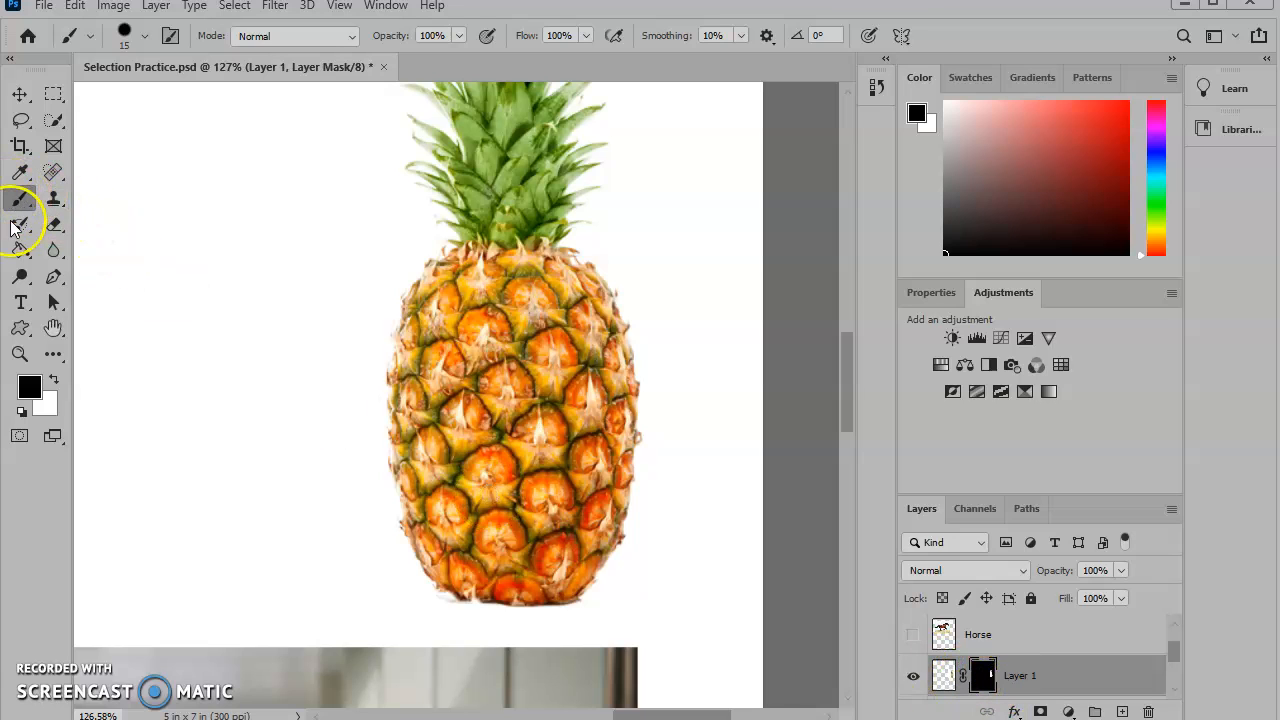
{"action": "mouse_move", "coordinate": [364, 354]}
{"action": "left_mouse_down"}
{"action": "mouse_move", "coordinate": [651, 383]}
{"action": "mouse_move", "coordinate": [628, 376]}
{"action": "left_mouse_up"}
{"action": "key", "text": "x"}
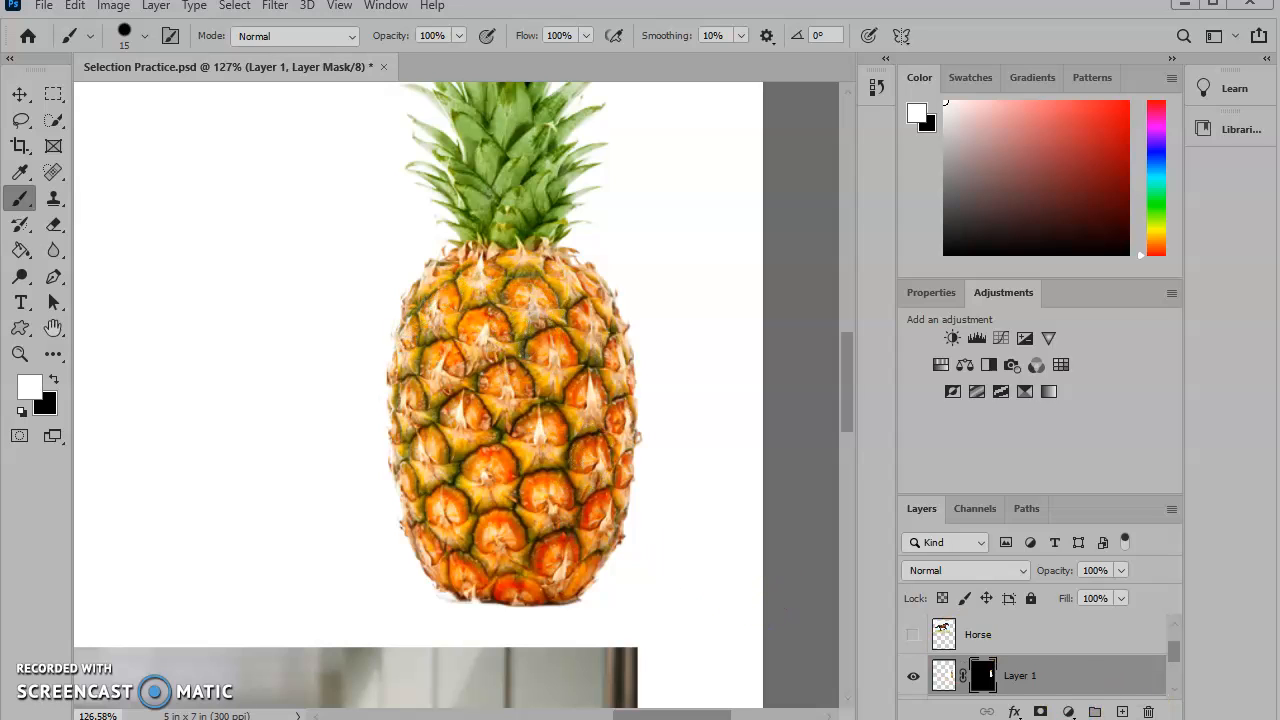
{"action": "left_click", "coordinate": [979, 677]}
{"action": "key", "text": "Delete"}
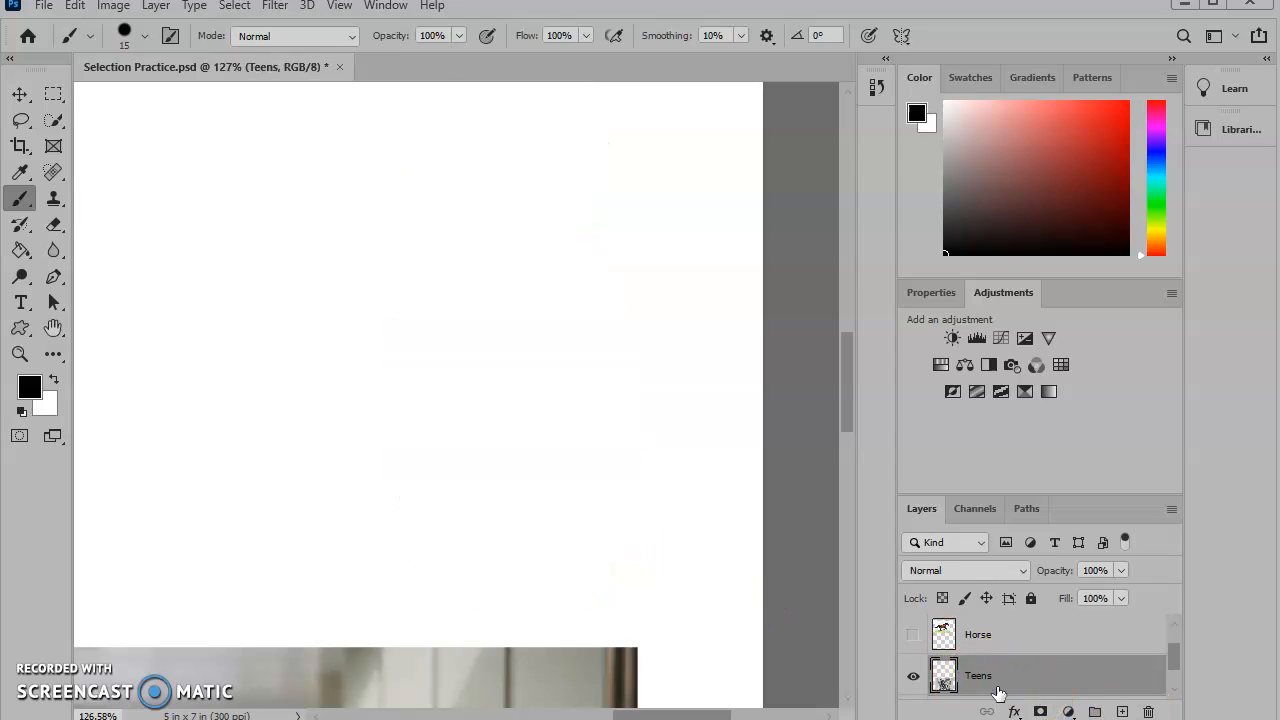
{"action": "key", "text": "ctrl+z"}
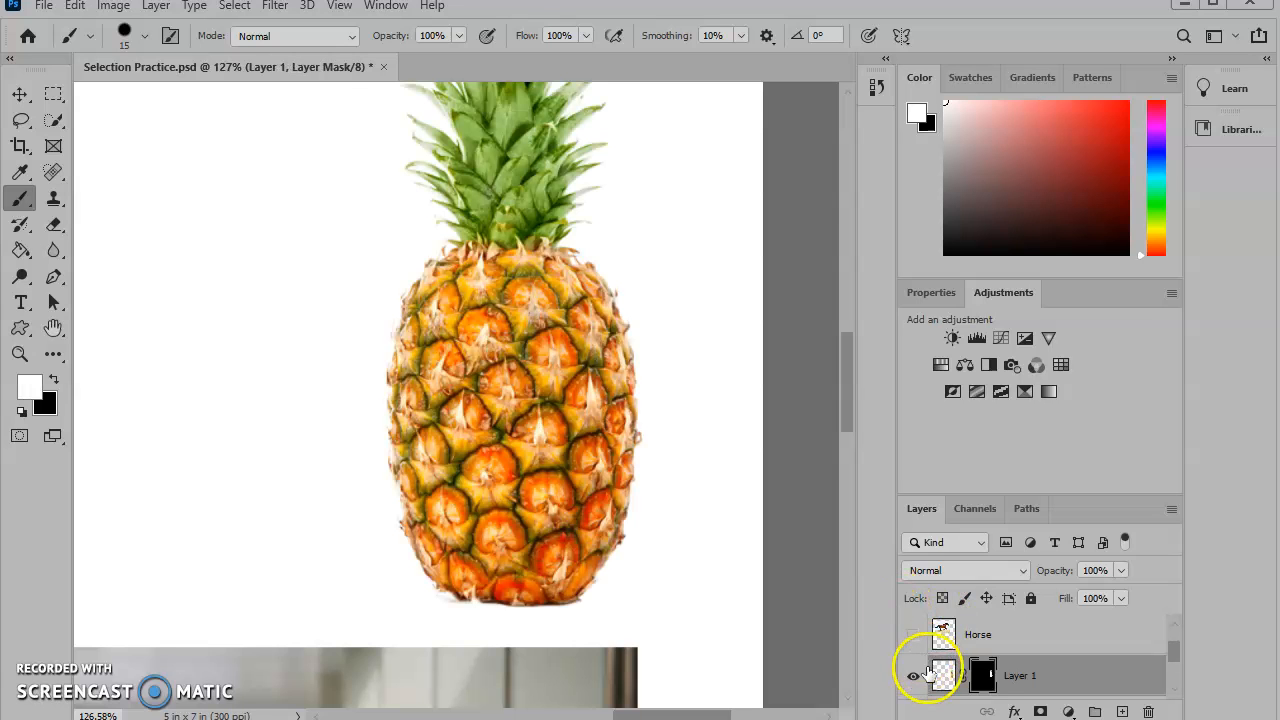
- Delete Layer 1's layer mask
{"action": "left_click", "coordinate": [1051, 636]}
{"action": "right_click", "coordinate": [977, 676]}
{"action": "left_click", "coordinate": [983, 680]}
{"action": "right_click", "coordinate": [983, 680]}
{"action": "left_click", "coordinate": [1050, 531]}
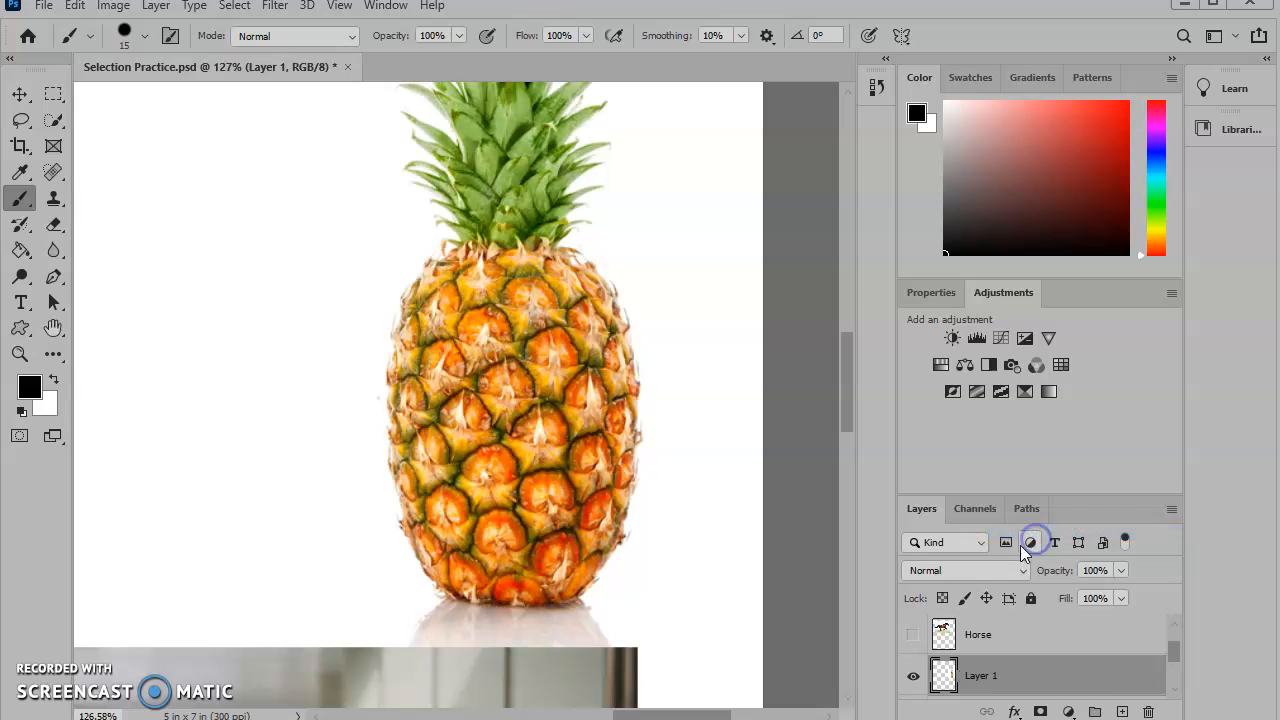
{"action": "key", "text": "super"}
{"action": "scroll", "coordinate": [630, 498], "scroll_direction": "down", "scroll_amount": 7}
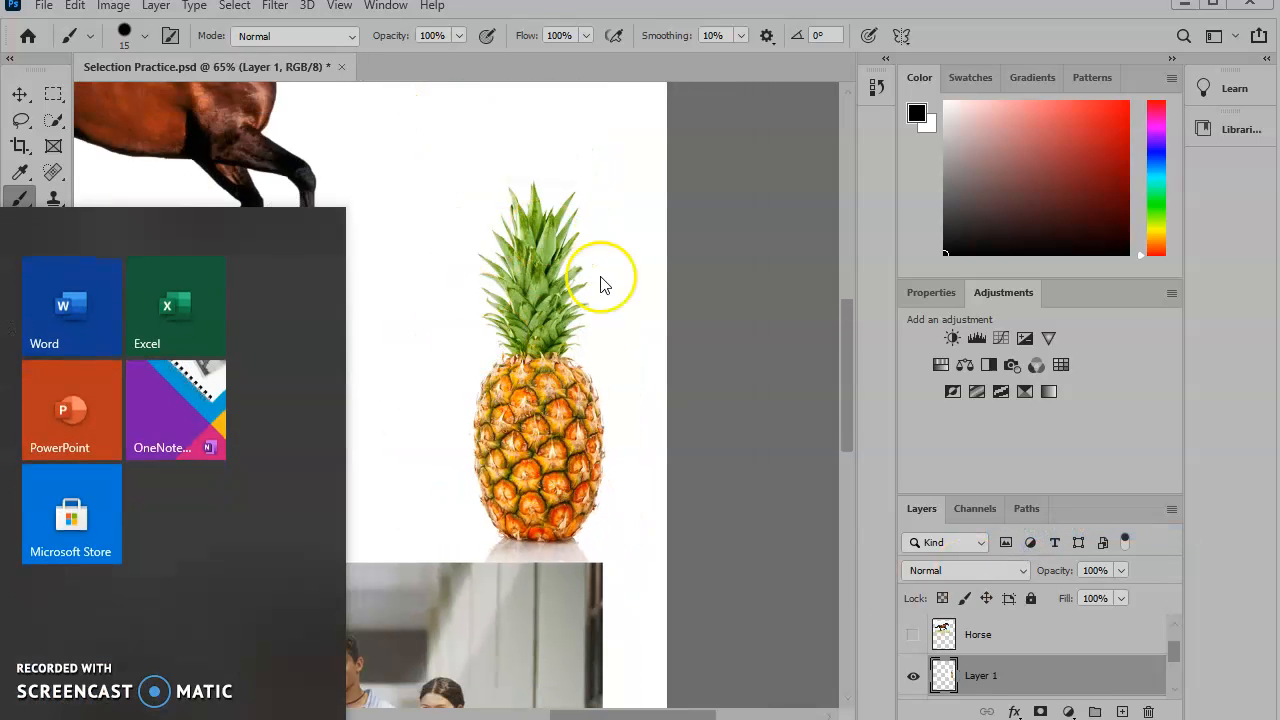
{"action": "key", "text": "super"}
{"action": "scroll", "coordinate": [423, 514], "scroll_direction": "down", "scroll_amount": 5}
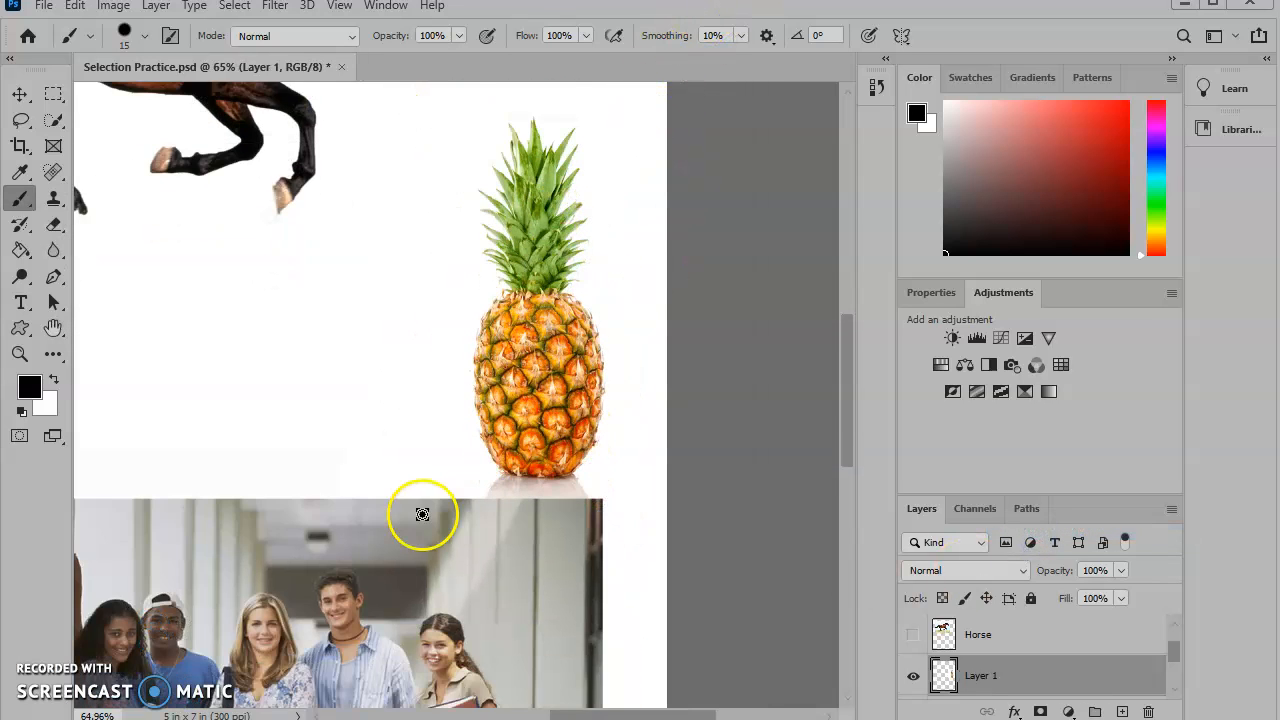
{"action": "scroll", "coordinate": [414, 512], "scroll_direction": "down", "scroll_amount": 6}
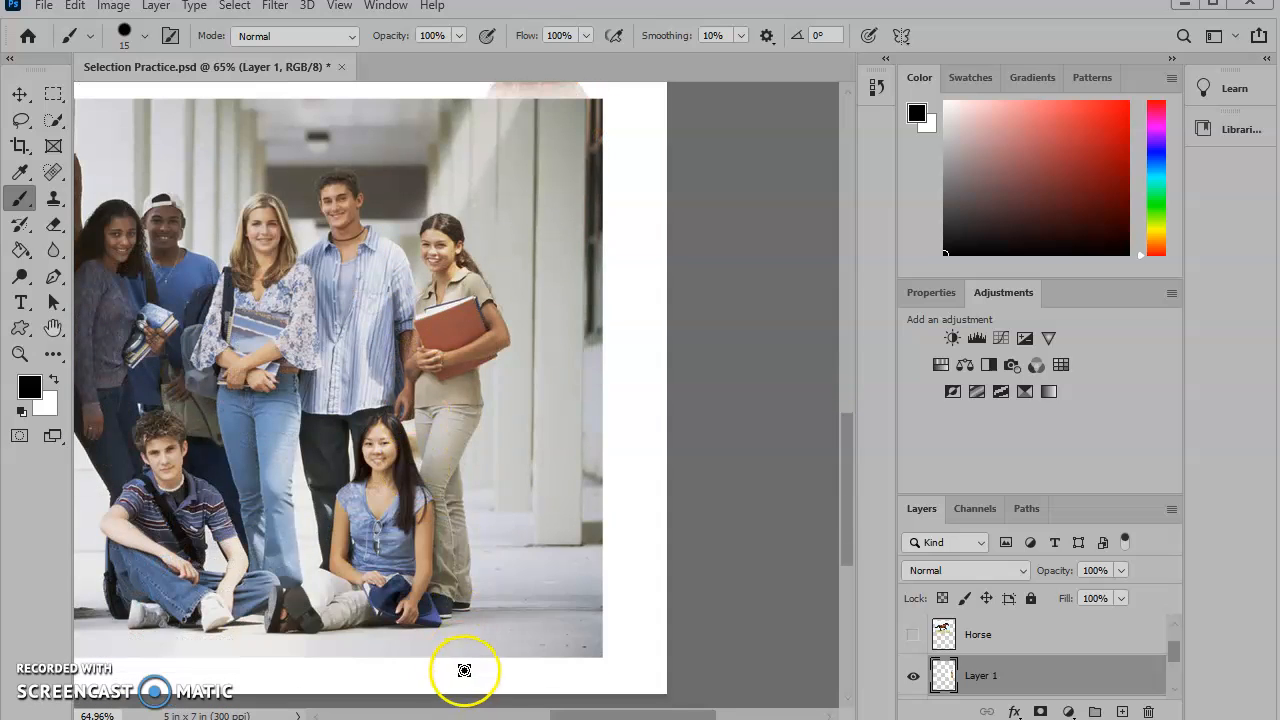
- Try to select the standing girl on the right with an Object Selection rectangle on Layer 1
{"action": "left_click_drag", "start_coordinate": [657, 712], "coordinate": [594, 703]}
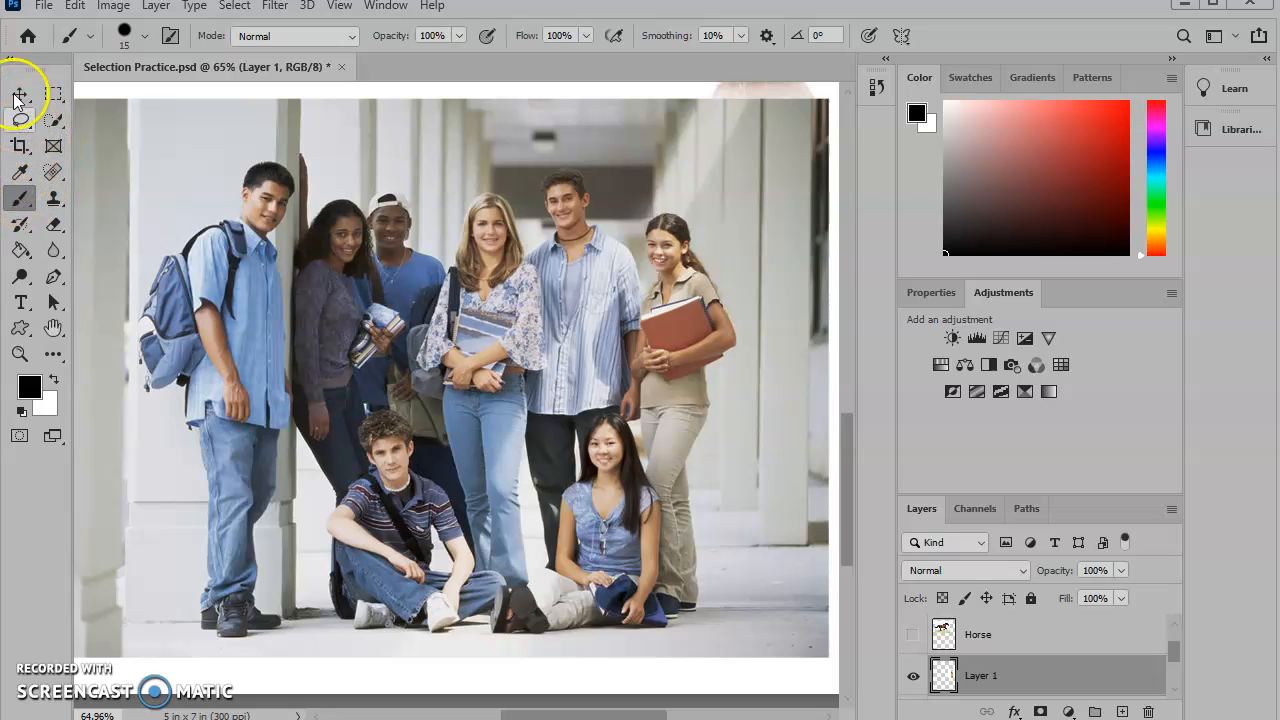
{"action": "left_click", "coordinate": [7, 53]}
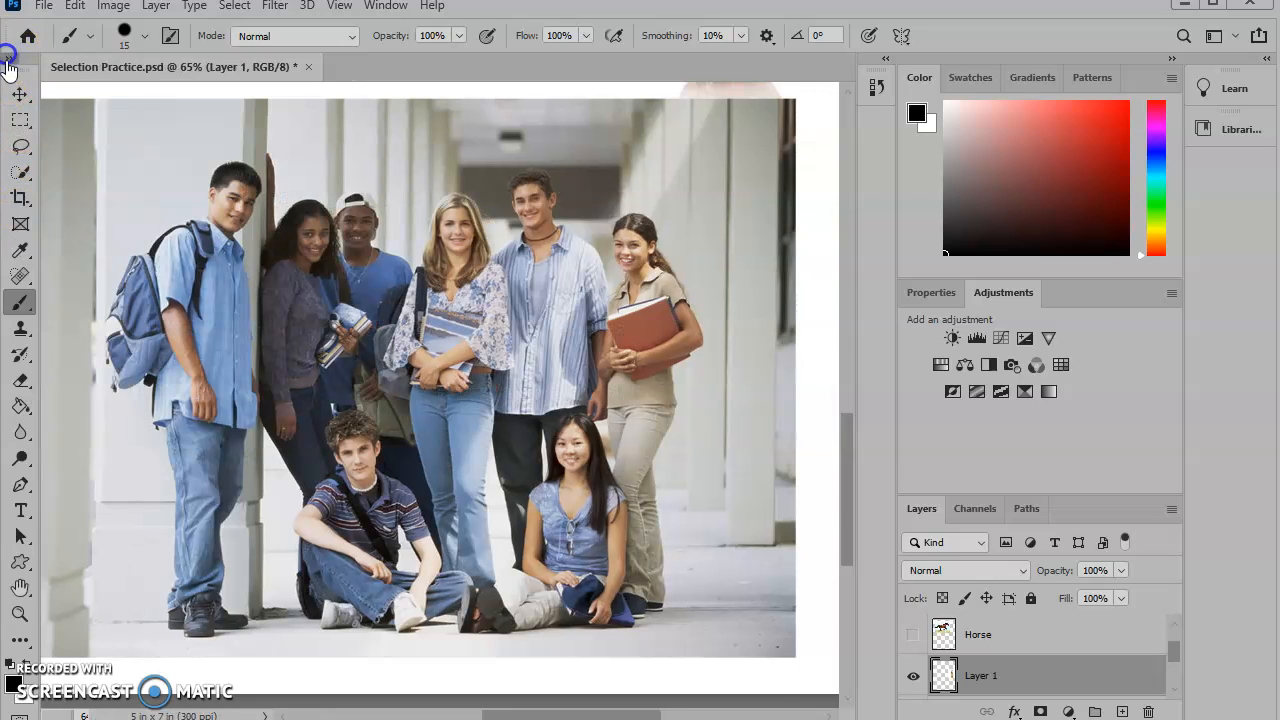
{"action": "left_click", "coordinate": [17, 178]}
{"action": "right_click", "coordinate": [17, 180]}
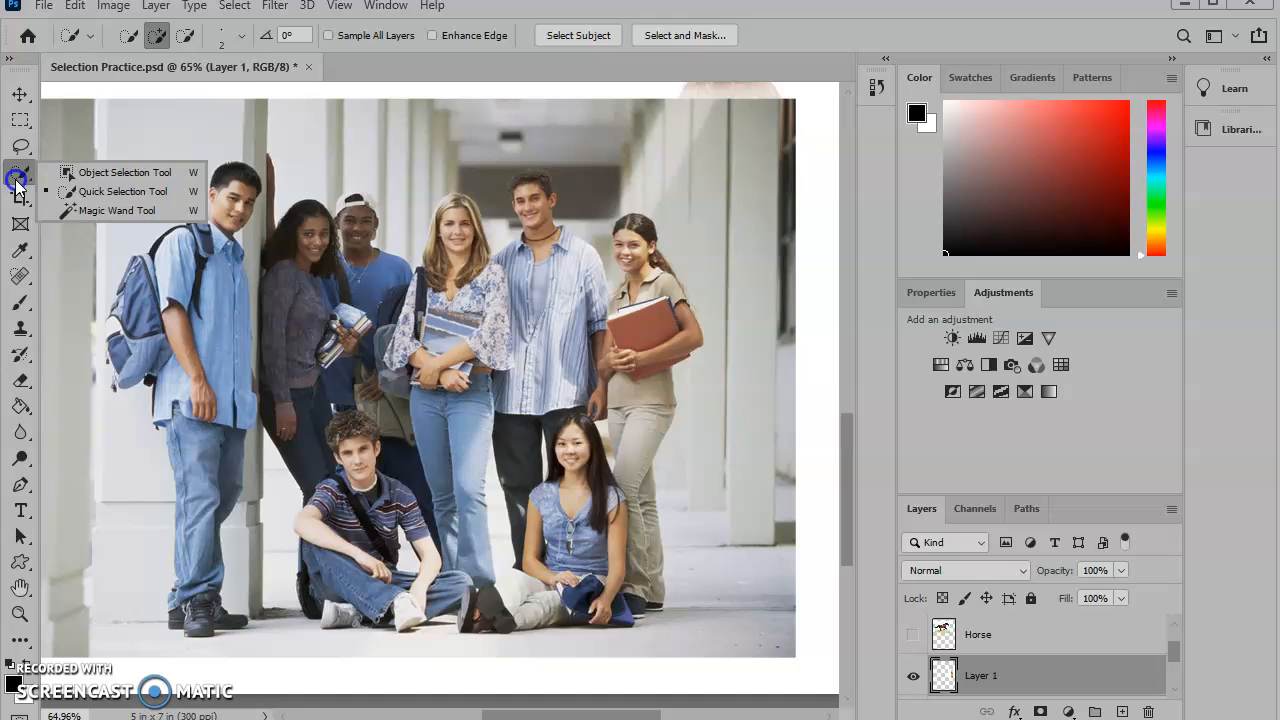
{"action": "left_click", "coordinate": [110, 172]}
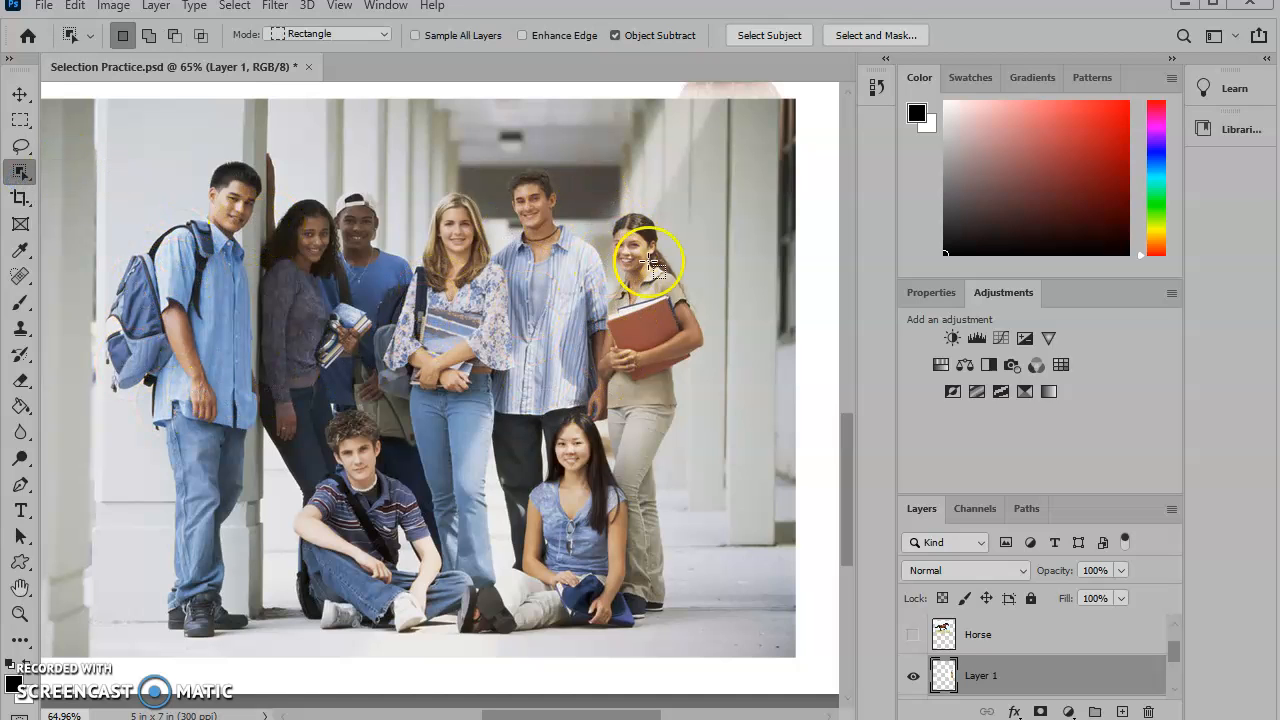
{"action": "left_click_drag", "start_coordinate": [588, 194], "coordinate": [707, 630]}
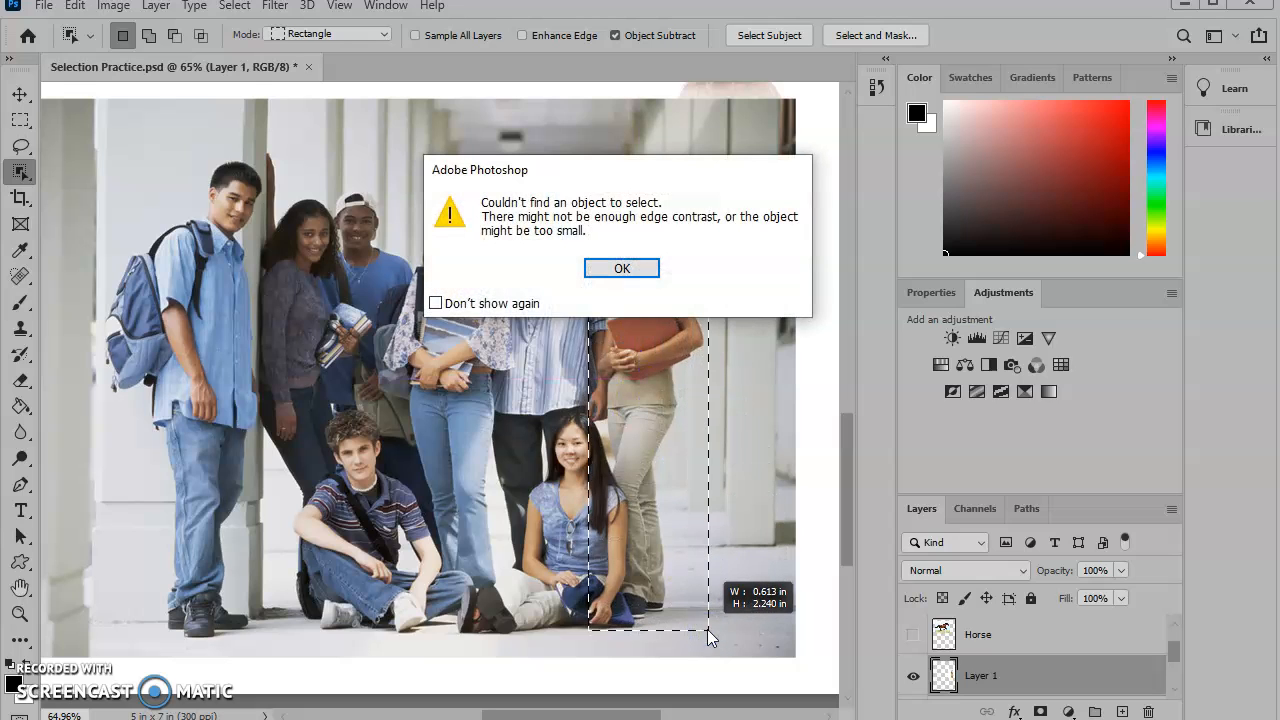
{"action": "left_click", "coordinate": [626, 269]}
- Select the Teens layer and draw an Object Selection rectangle around the standing girl on the right
{"action": "scroll", "coordinate": [1000, 643], "scroll_direction": "down", "scroll_amount": 2}
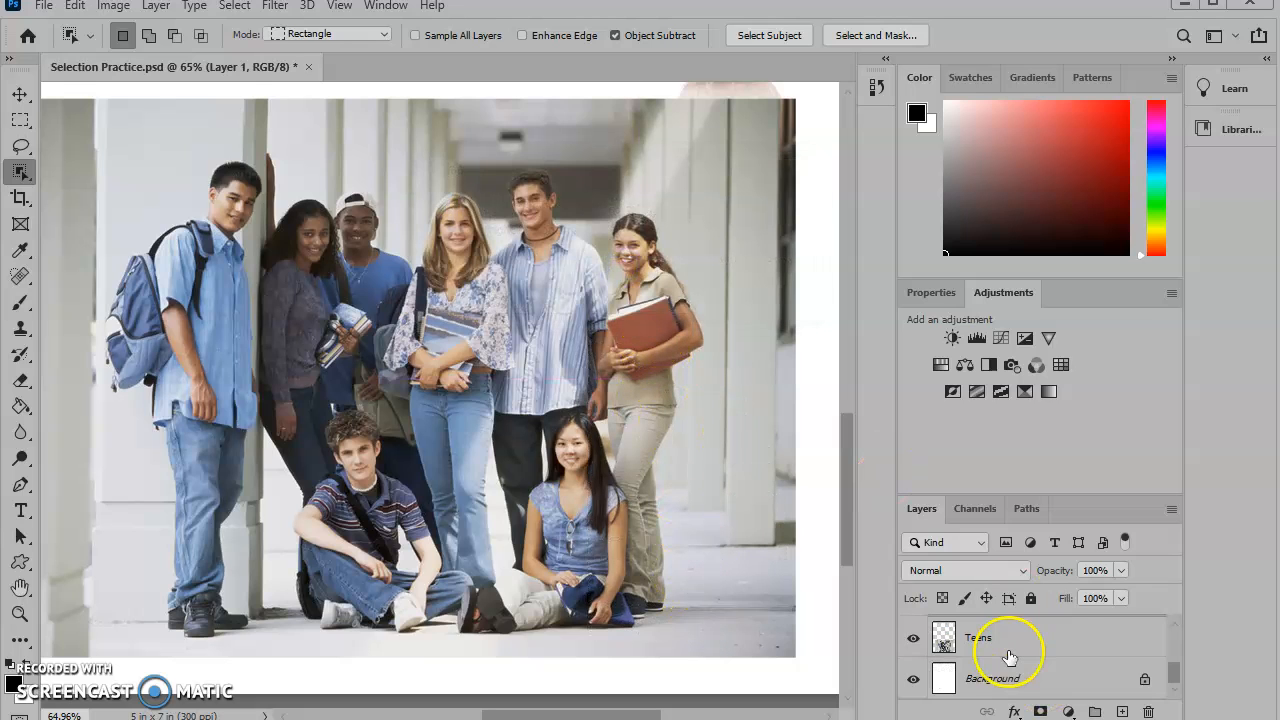
{"action": "left_click", "coordinate": [993, 641]}
{"action": "left_click_drag", "start_coordinate": [593, 183], "coordinate": [693, 630]}
{"action": "left_click", "coordinate": [679, 626]}
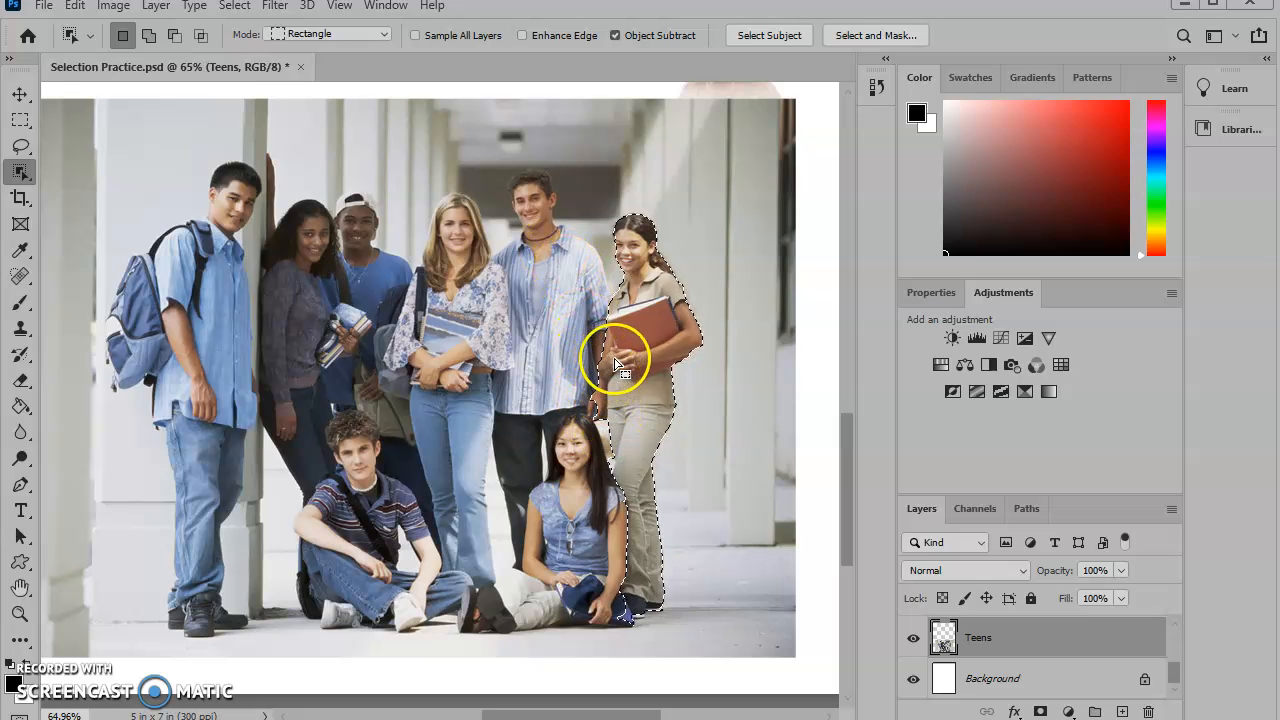
{"action": "left_click", "coordinate": [24, 172]}
{"action": "left_click", "coordinate": [110, 188]}
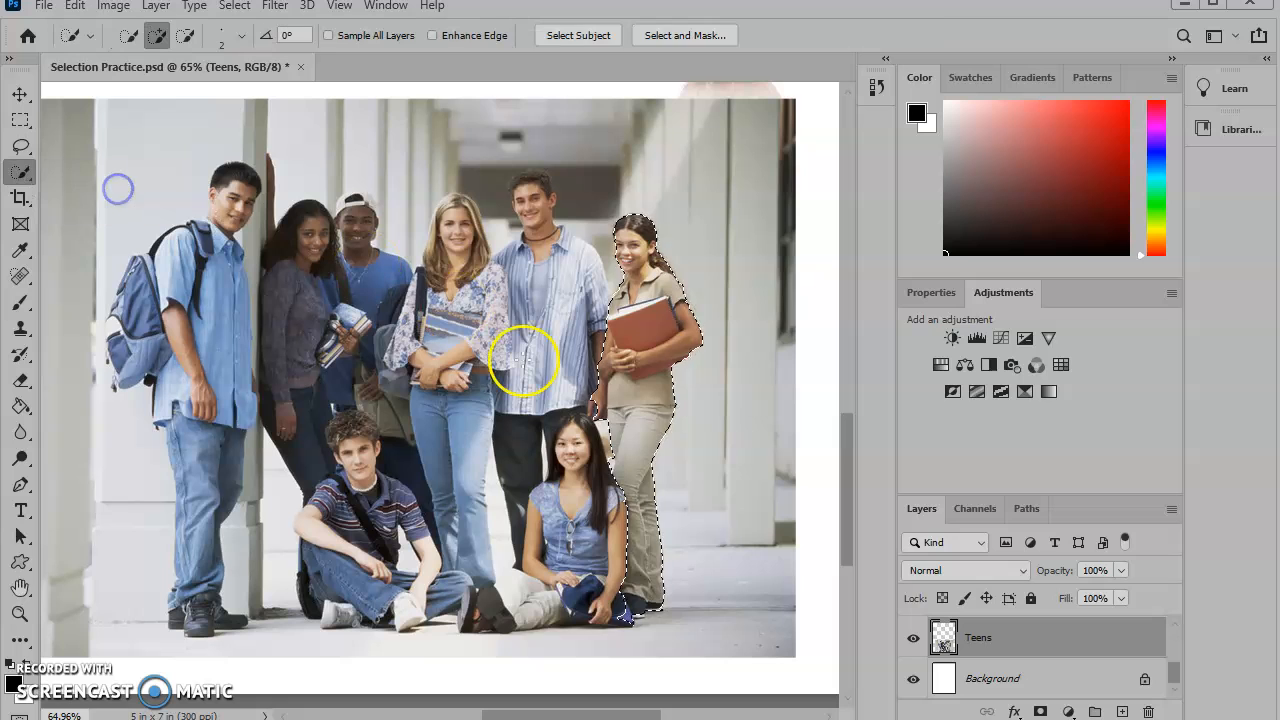
{"action": "scroll", "coordinate": [566, 514], "scroll_direction": "up", "scroll_amount": 3}
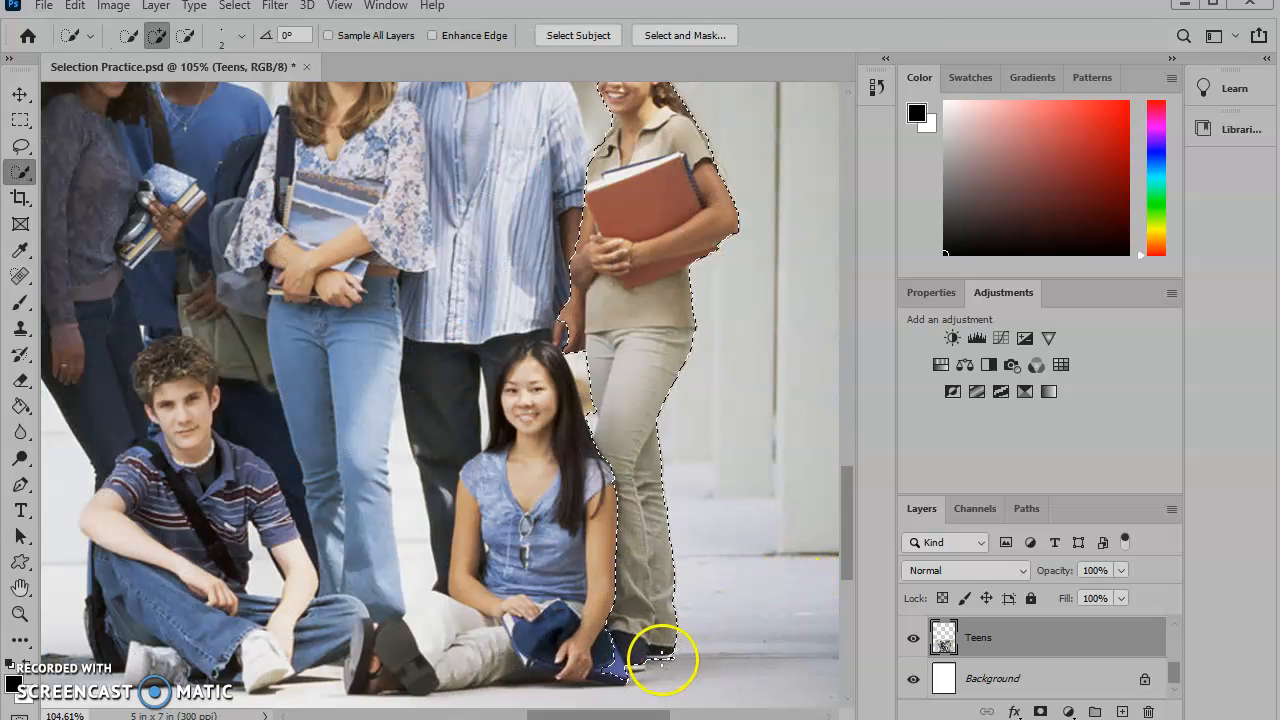
{"action": "key", "text": "alt"}
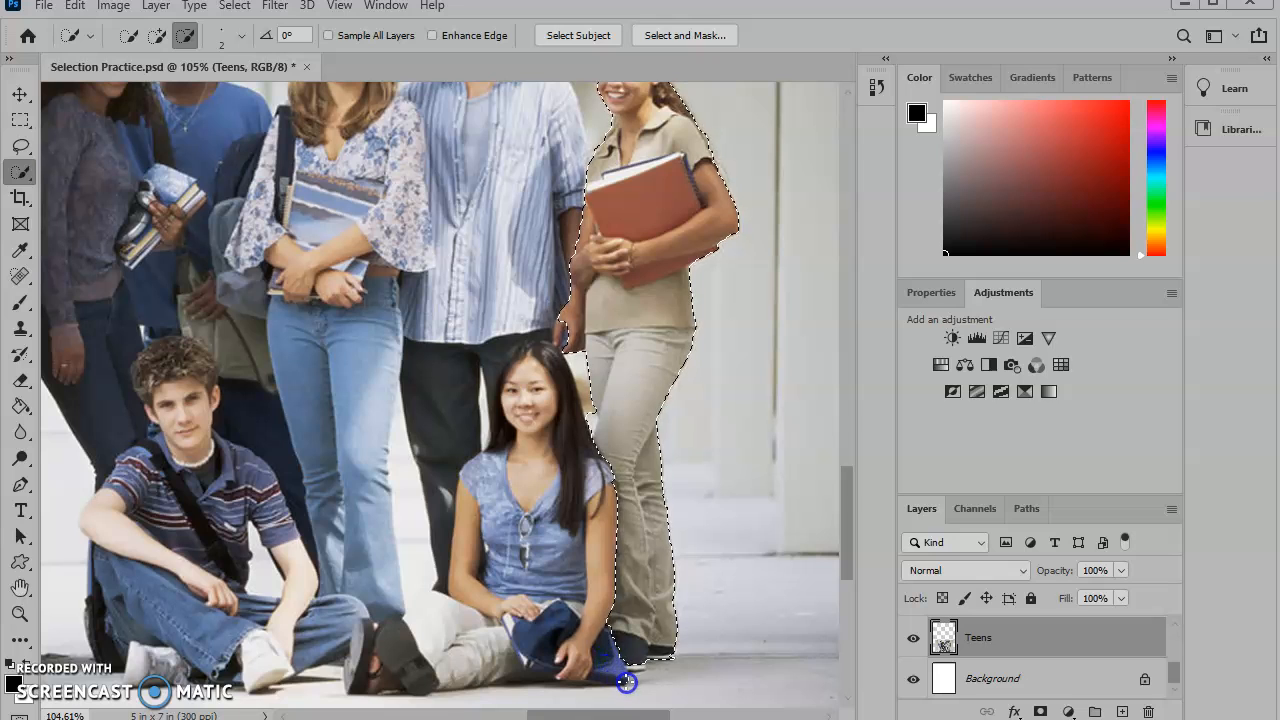
{"action": "left_click_drag", "start_coordinate": [626, 682], "coordinate": [630, 682]}
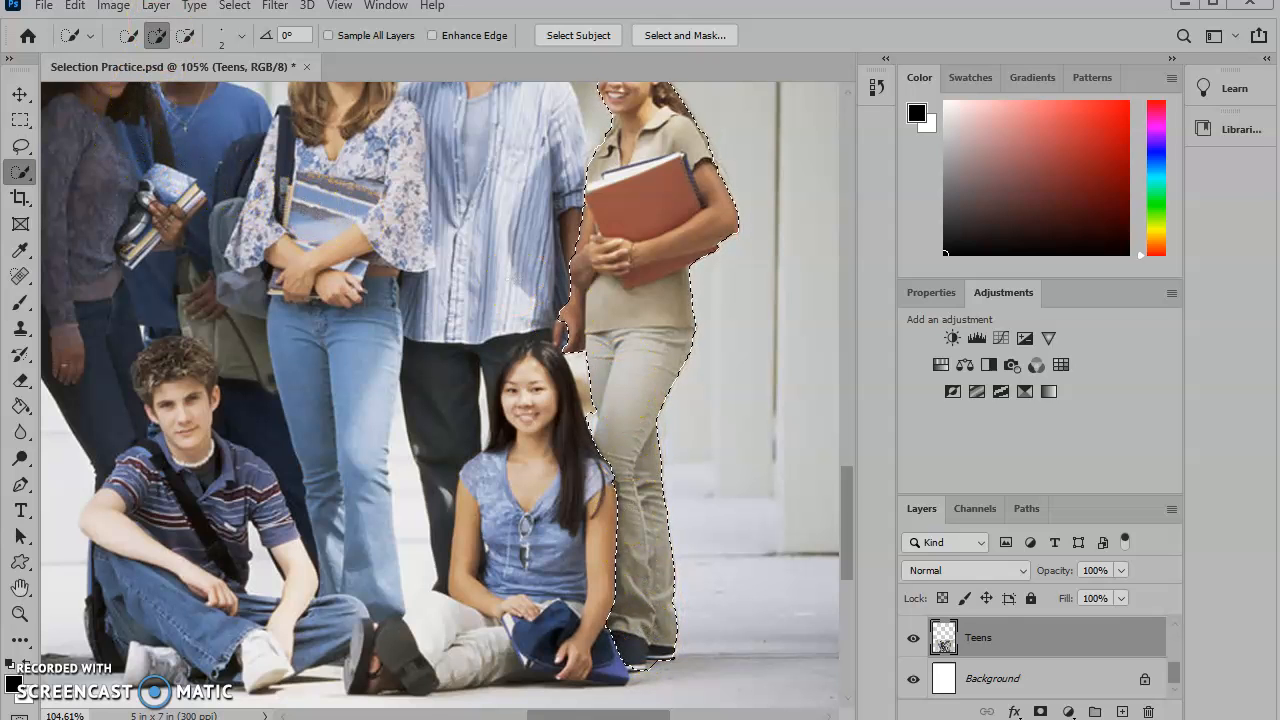
{"action": "mouse_move", "coordinate": [607, 402]}
{"action": "left_mouse_down"}
{"action": "mouse_move", "coordinate": [551, 294]}
{"action": "mouse_move", "coordinate": [560, 283]}
{"action": "mouse_move", "coordinate": [576, 303]}
{"action": "left_mouse_up"}
{"action": "key", "text": "ctrl+d"}
{"action": "scroll", "coordinate": [781, 452], "scroll_direction": "down", "scroll_amount": 3}
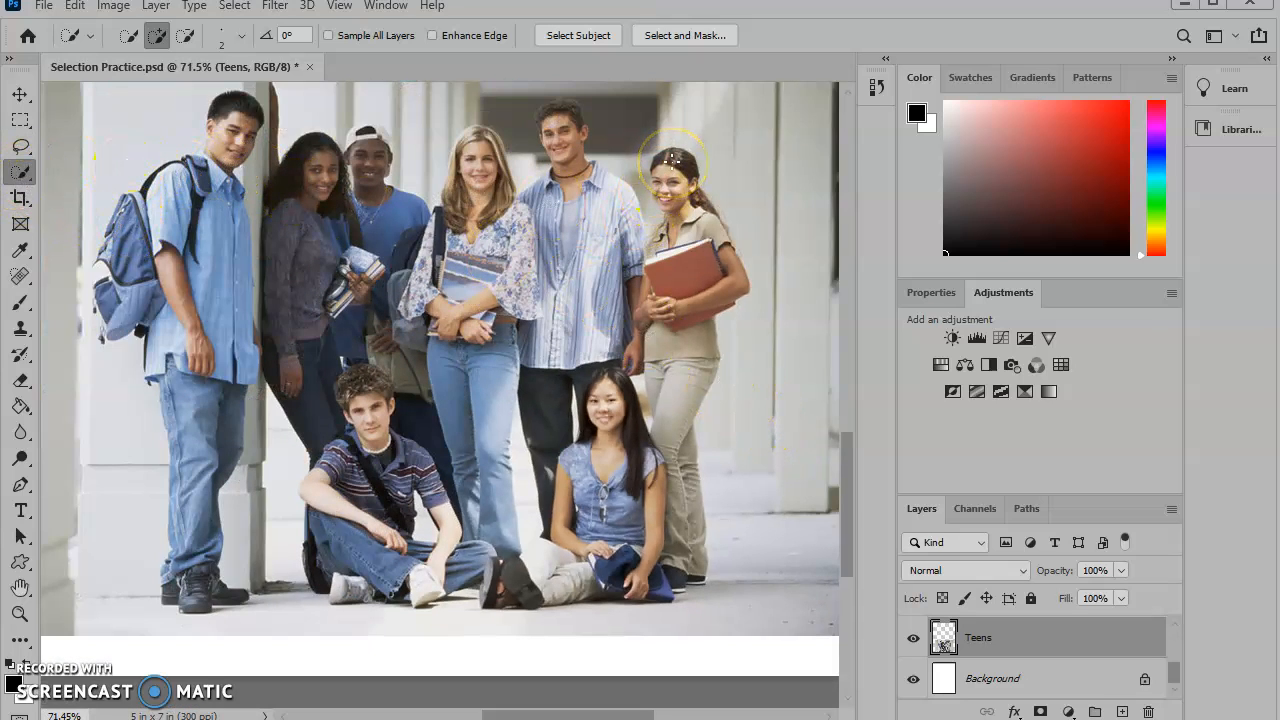
{"action": "key", "text": "bracketright"}
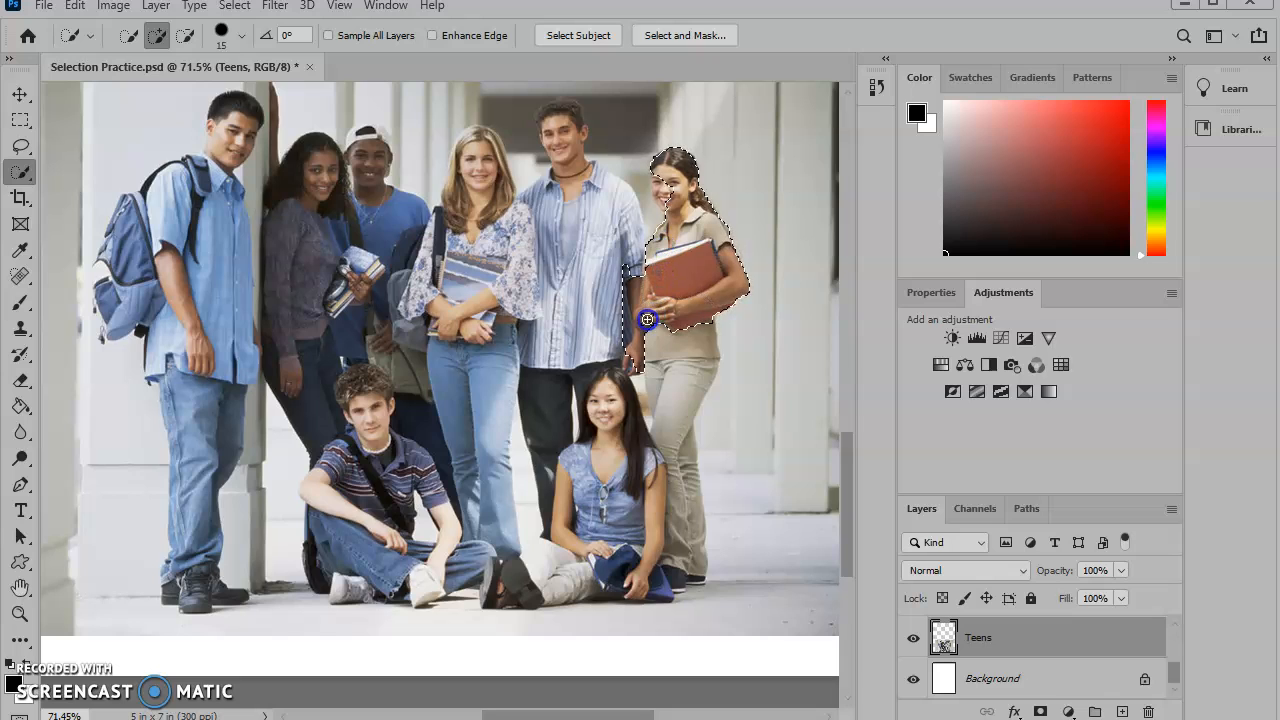
{"action": "left_click_drag", "start_coordinate": [684, 347], "coordinate": [675, 496]}
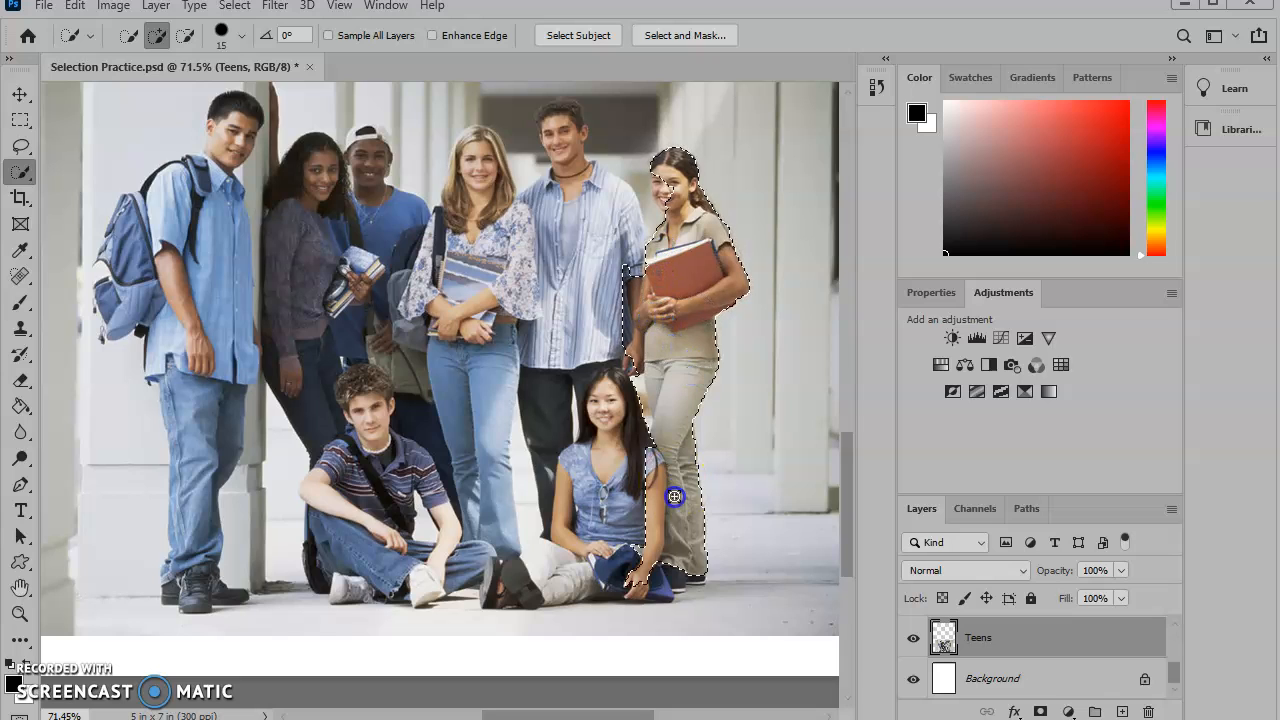
{"action": "left_click_drag", "start_coordinate": [681, 578], "coordinate": [684, 575]}
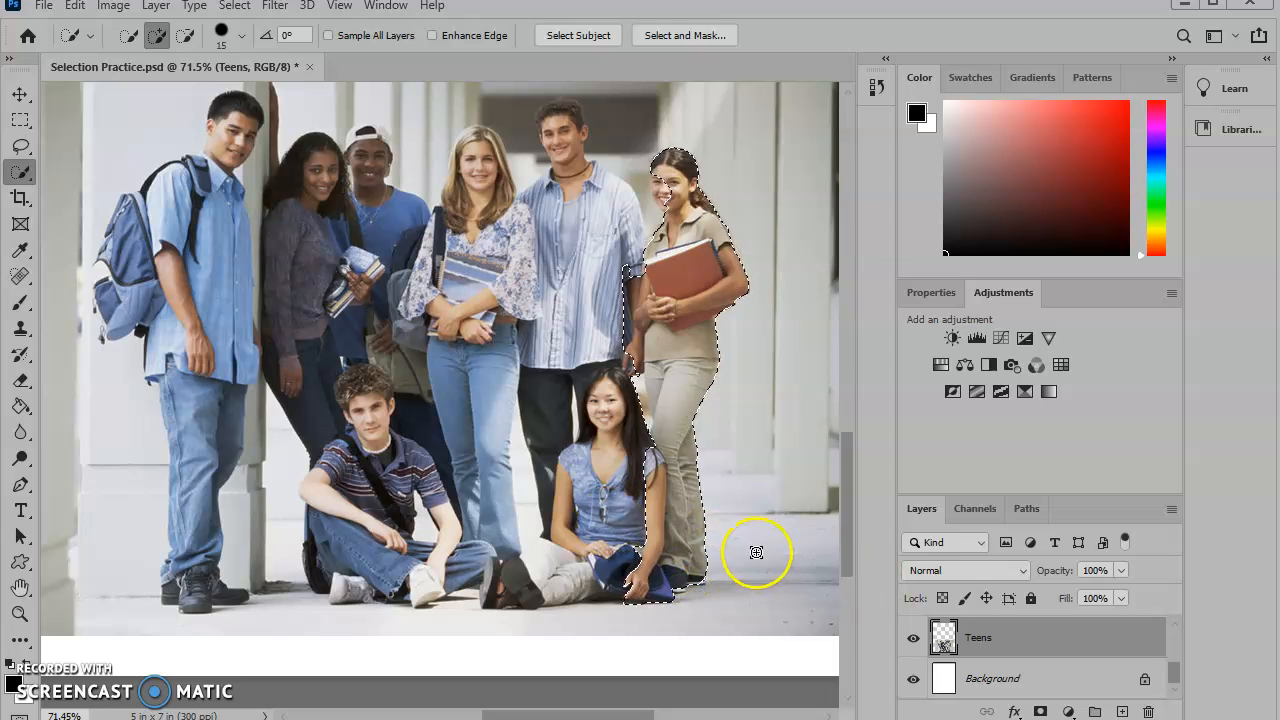
{"action": "key", "text": "ctrl+d"}
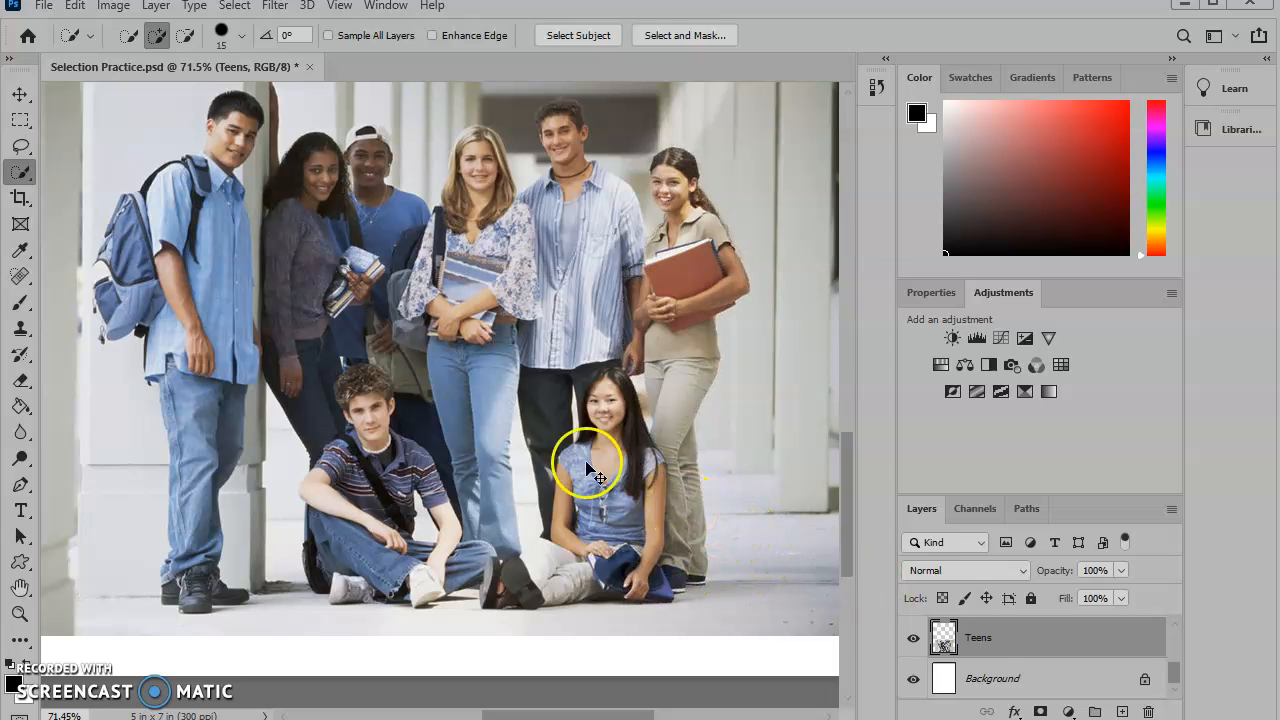
- Reselect the standing girl on the right by drawing an Object Selection rectangle around her
{"action": "left_click", "coordinate": [14, 174]}
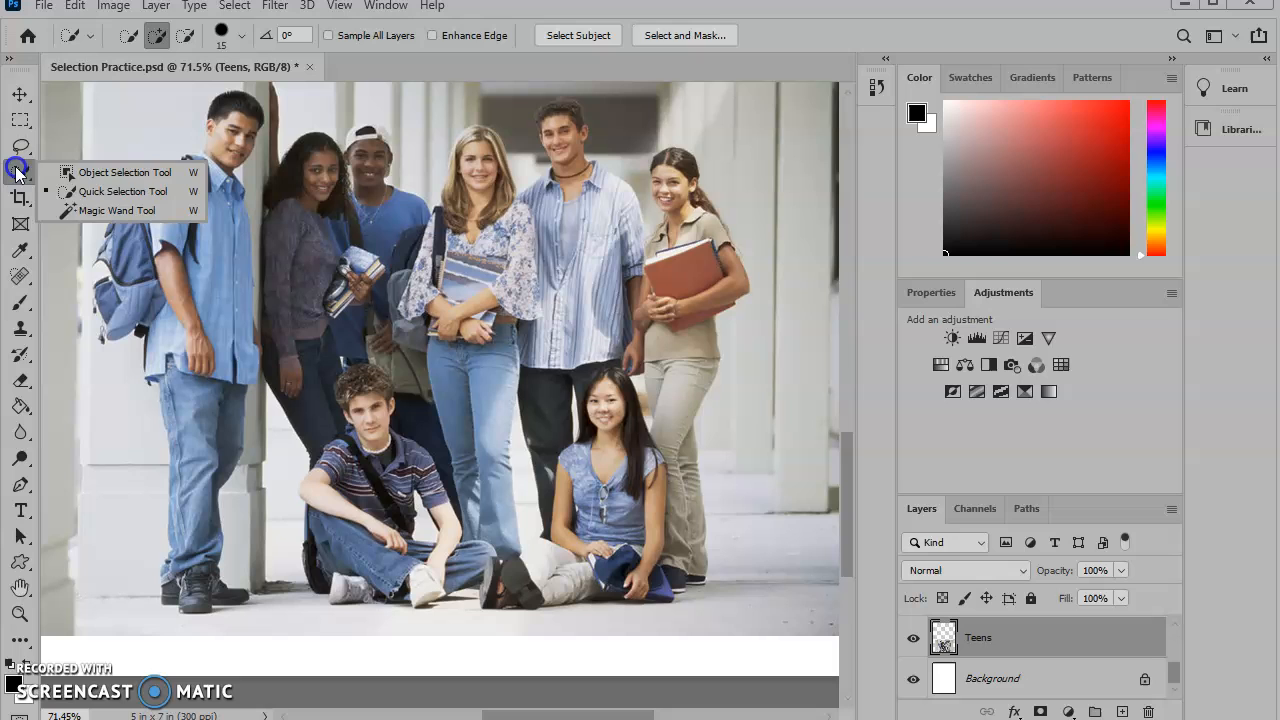
{"action": "left_click", "coordinate": [91, 172]}
{"action": "left_click_drag", "start_coordinate": [624, 131], "coordinate": [752, 607]}
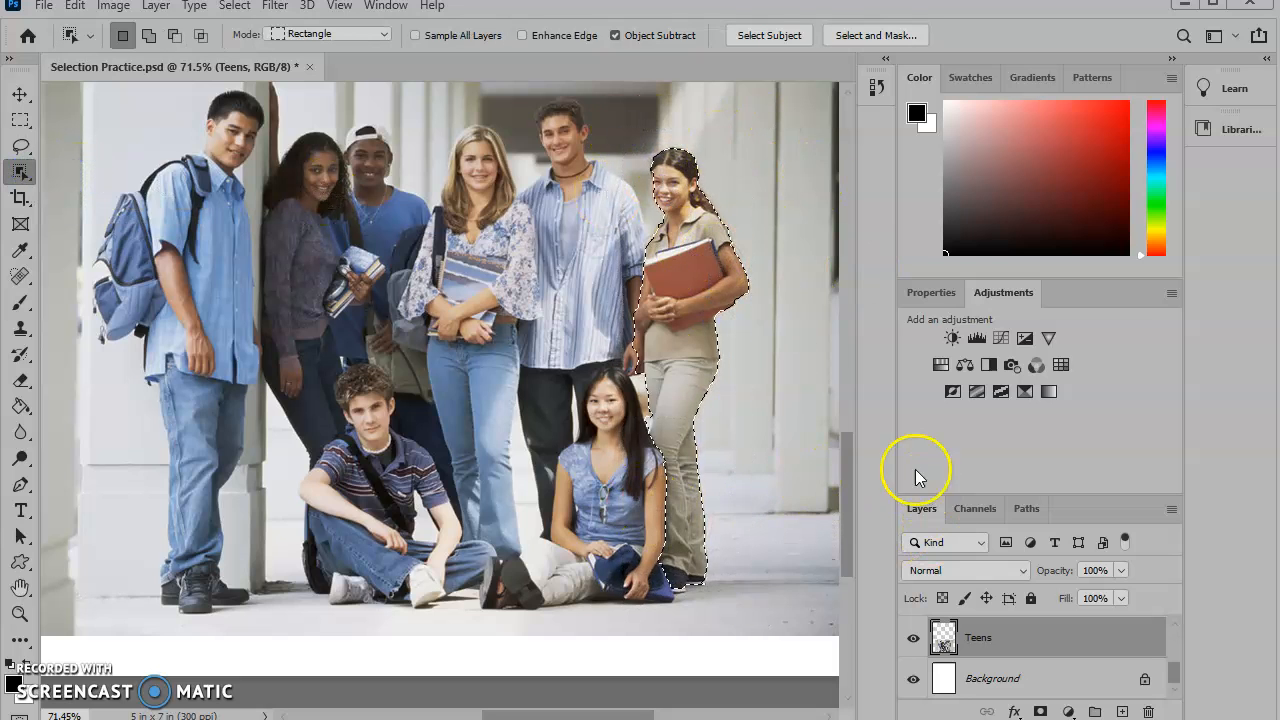
- Try to subtract the gap beside the girl's arm from the selection with Object Selection
{"action": "key", "text": "alt"}
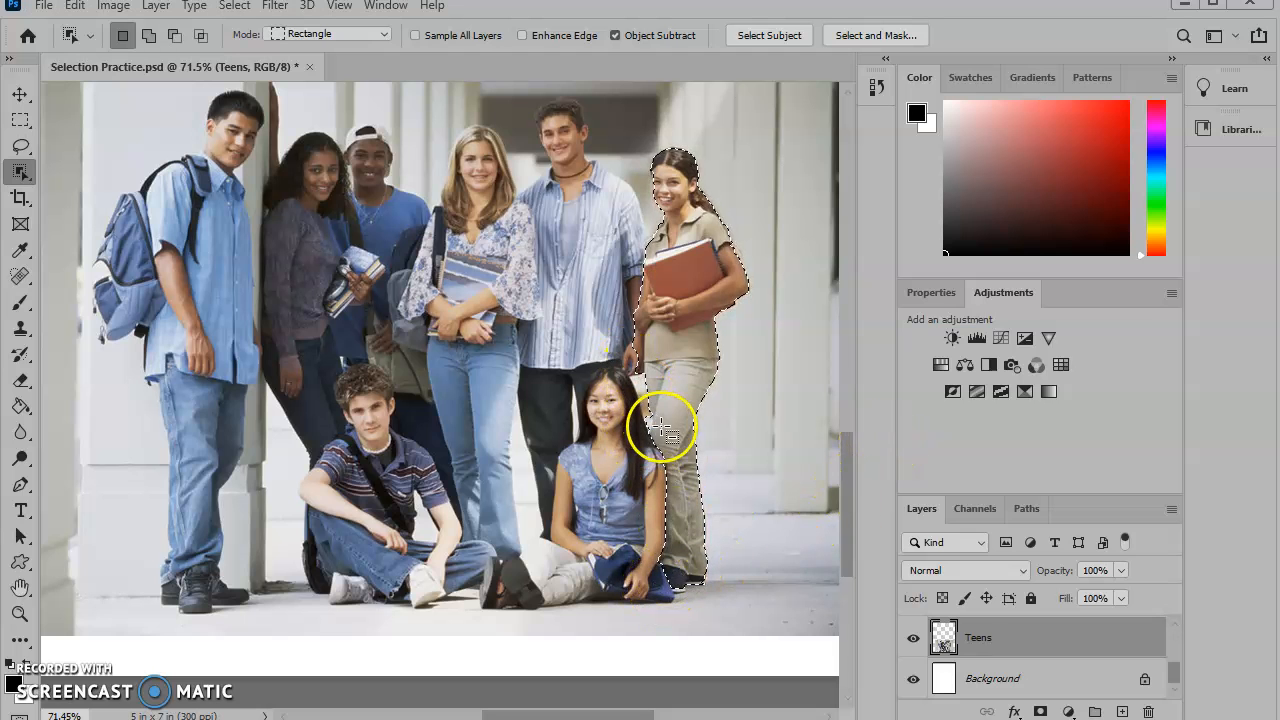
{"action": "scroll", "coordinate": [662, 428], "scroll_direction": "up", "scroll_amount": 5}
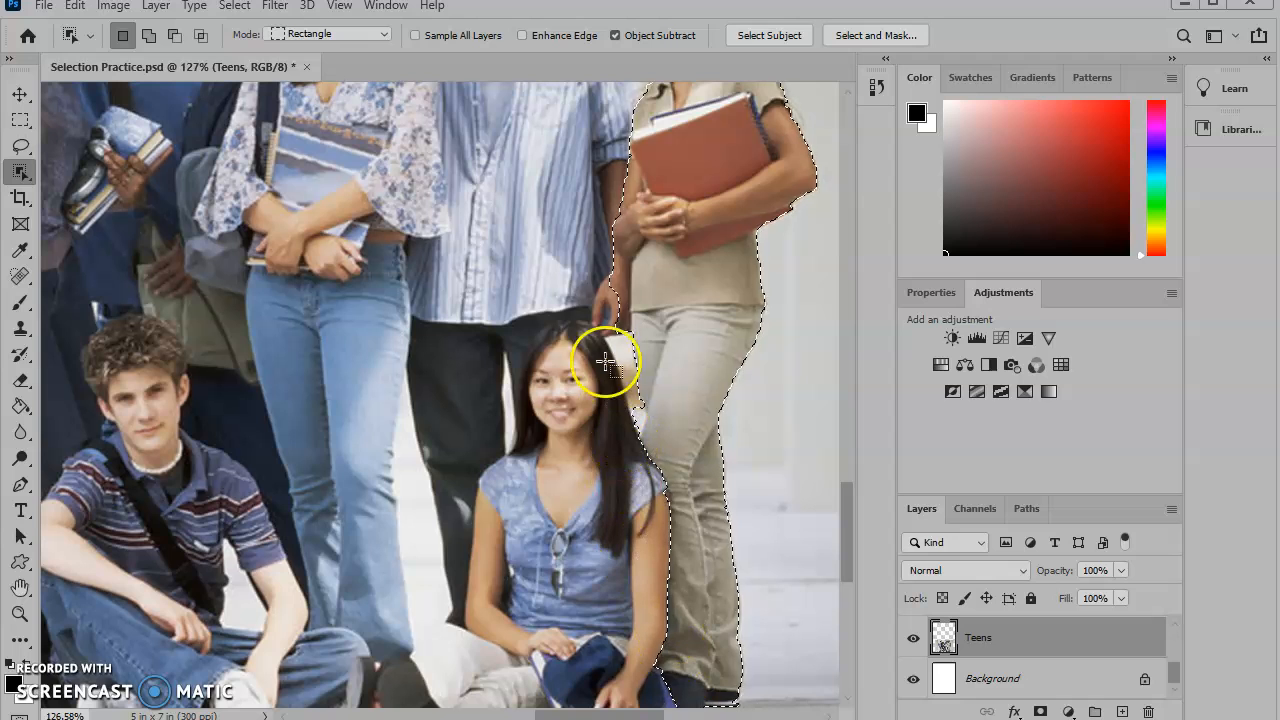
{"action": "key", "text": "alt"}
{"action": "left_click_drag", "start_coordinate": [622, 272], "coordinate": [621, 288]}
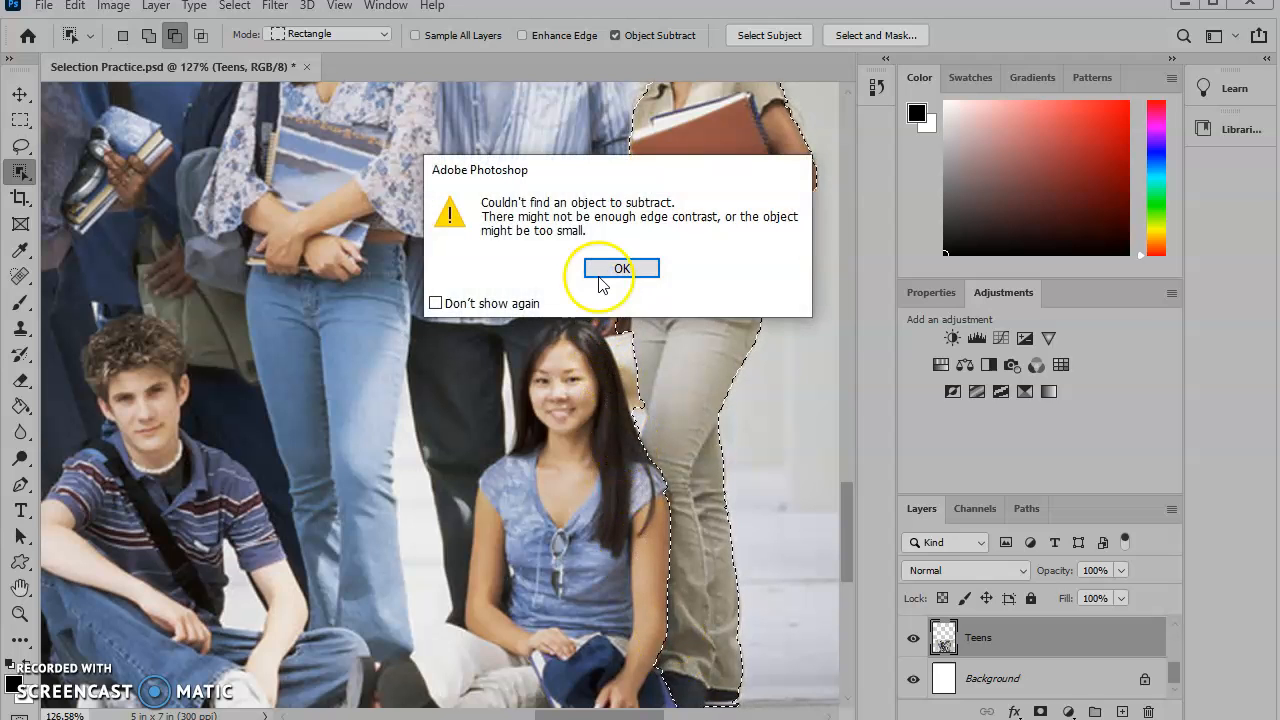
{"action": "left_click", "coordinate": [621, 268]}
- Subtract the background gap beside the girl's arm using the Quick Selection tool
{"action": "right_click", "coordinate": [21, 177]}
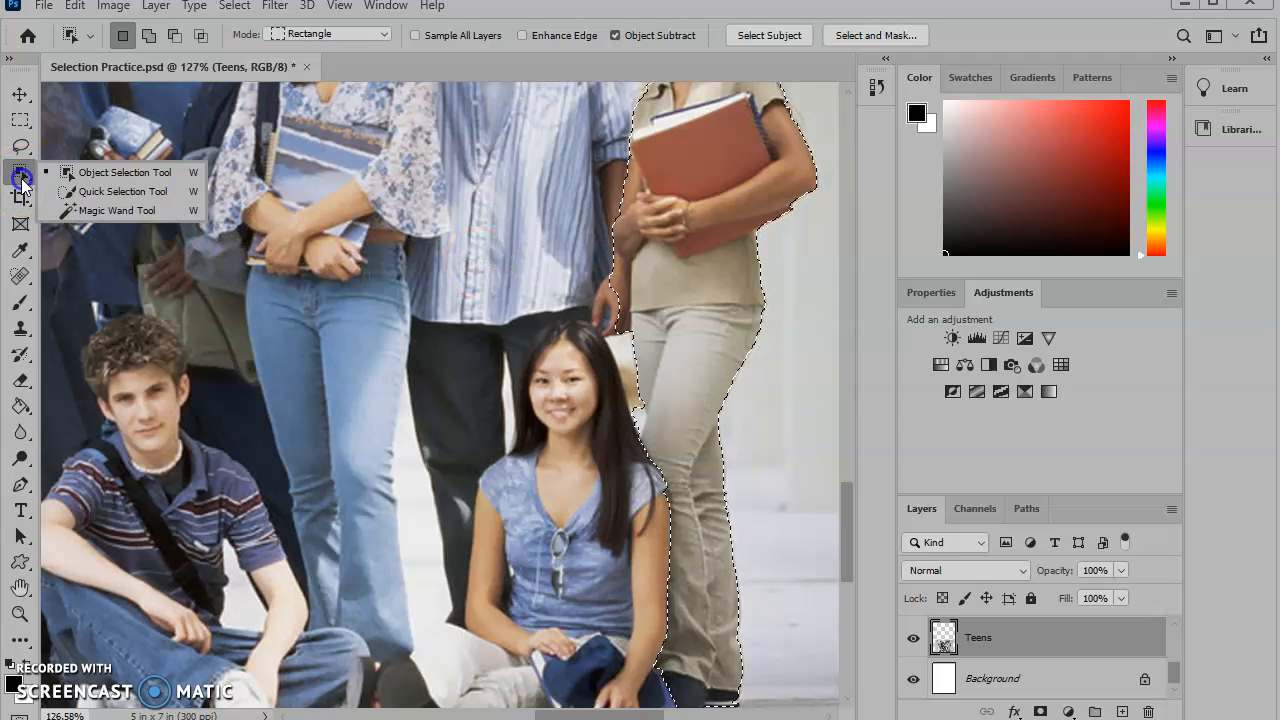
{"action": "left_click", "coordinate": [96, 188]}
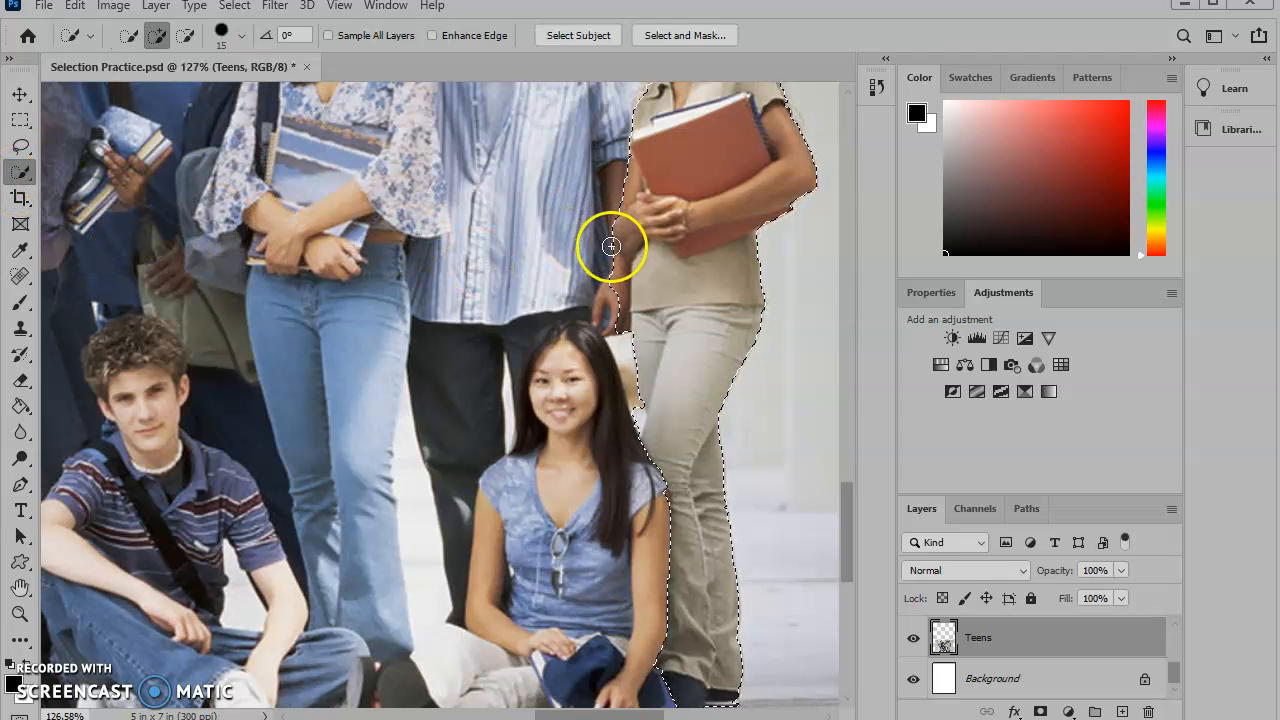
{"action": "left_click_drag", "start_coordinate": [619, 290], "coordinate": [615, 272]}
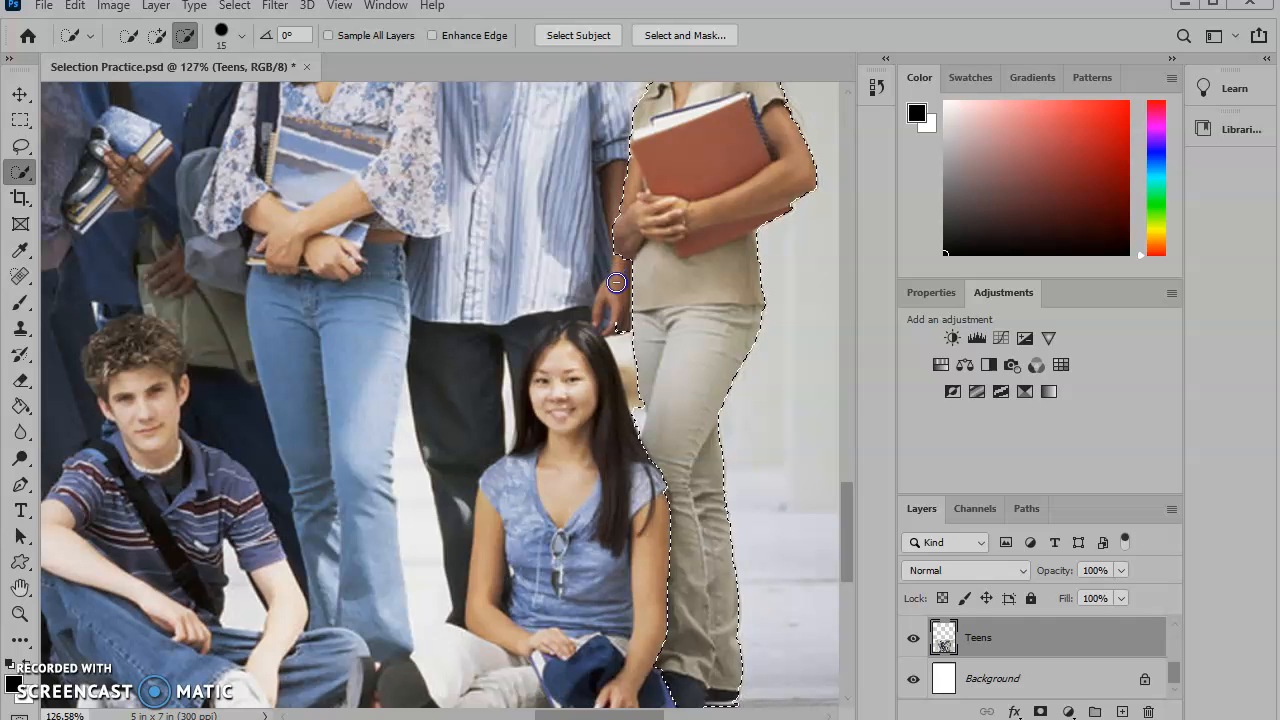
- Open Select and Mask and refine the edge next to the seated girl's hair with the Refine Edge Brush
{"action": "scroll", "coordinate": [600, 274], "scroll_direction": "up", "scroll_amount": 4}
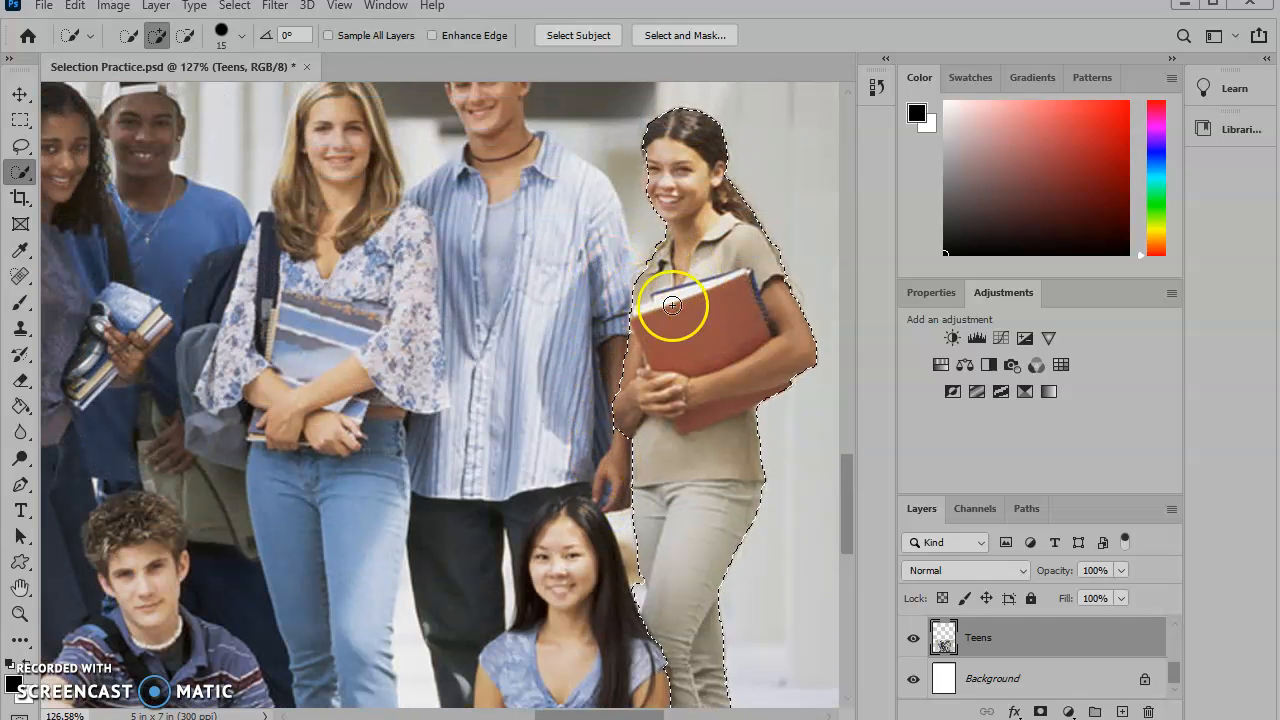
{"action": "right_click", "coordinate": [653, 184]}
{"action": "left_click", "coordinate": [667, 35]}
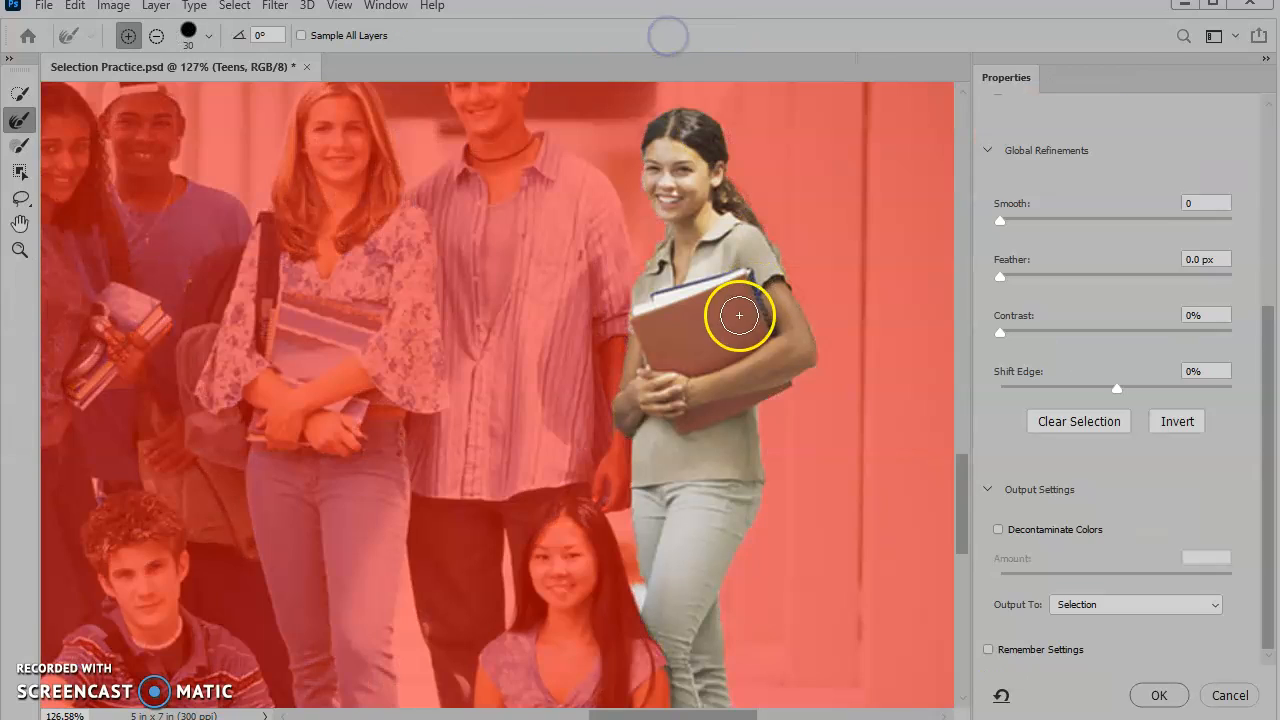
{"action": "scroll", "coordinate": [840, 383], "scroll_direction": "down", "scroll_amount": 2}
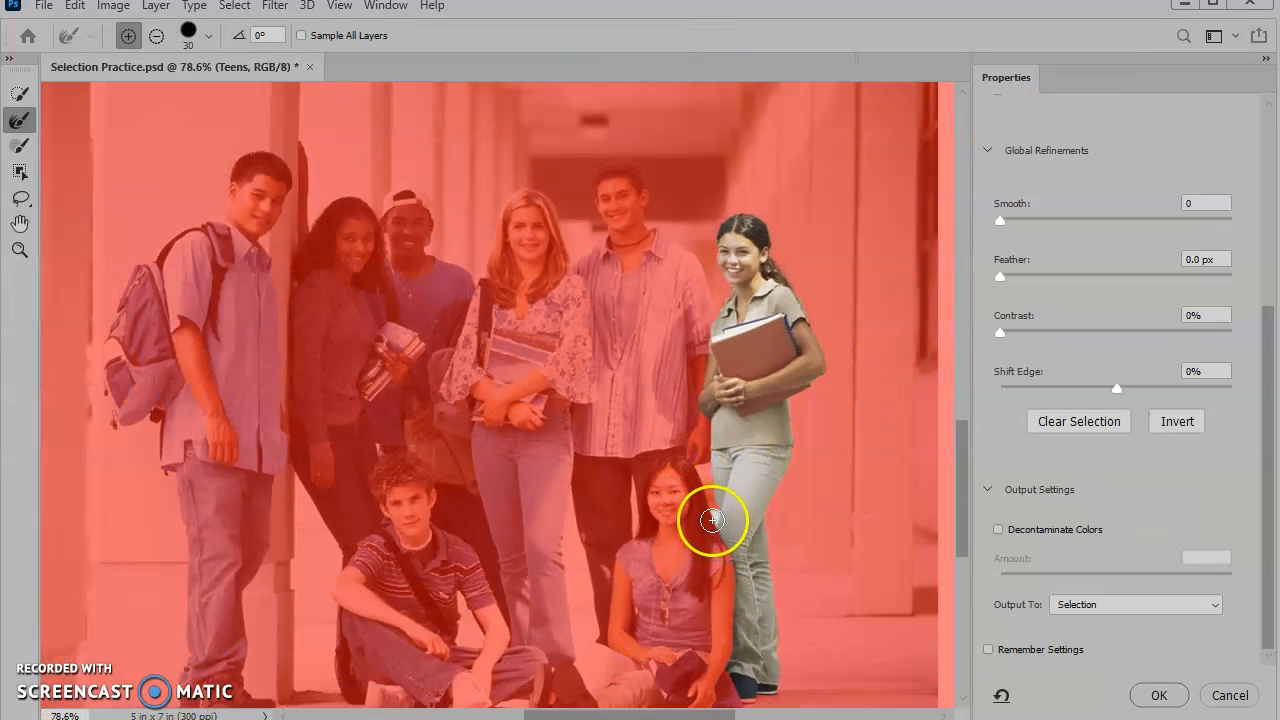
{"action": "left_click", "coordinate": [713, 512]}
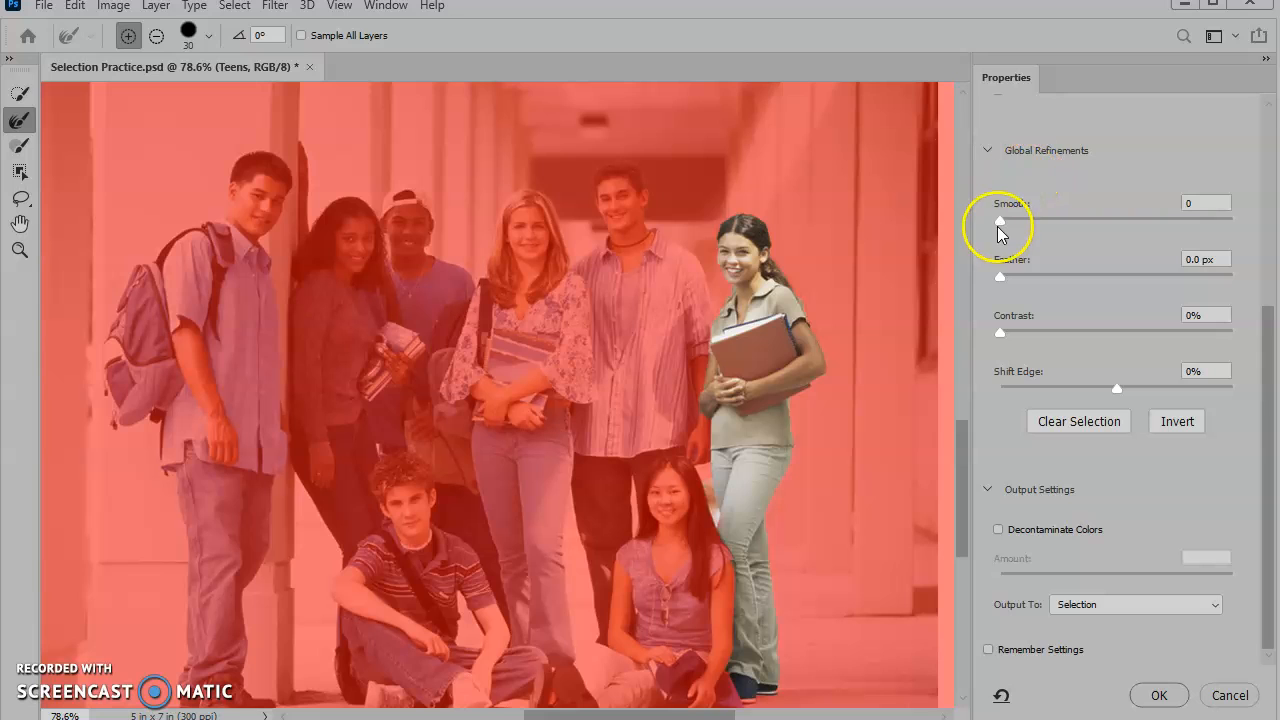
- Set Smooth to 6 and Contrast to 29% in the global refinements
{"action": "left_click_drag", "start_coordinate": [999, 222], "coordinate": [1010, 228]}
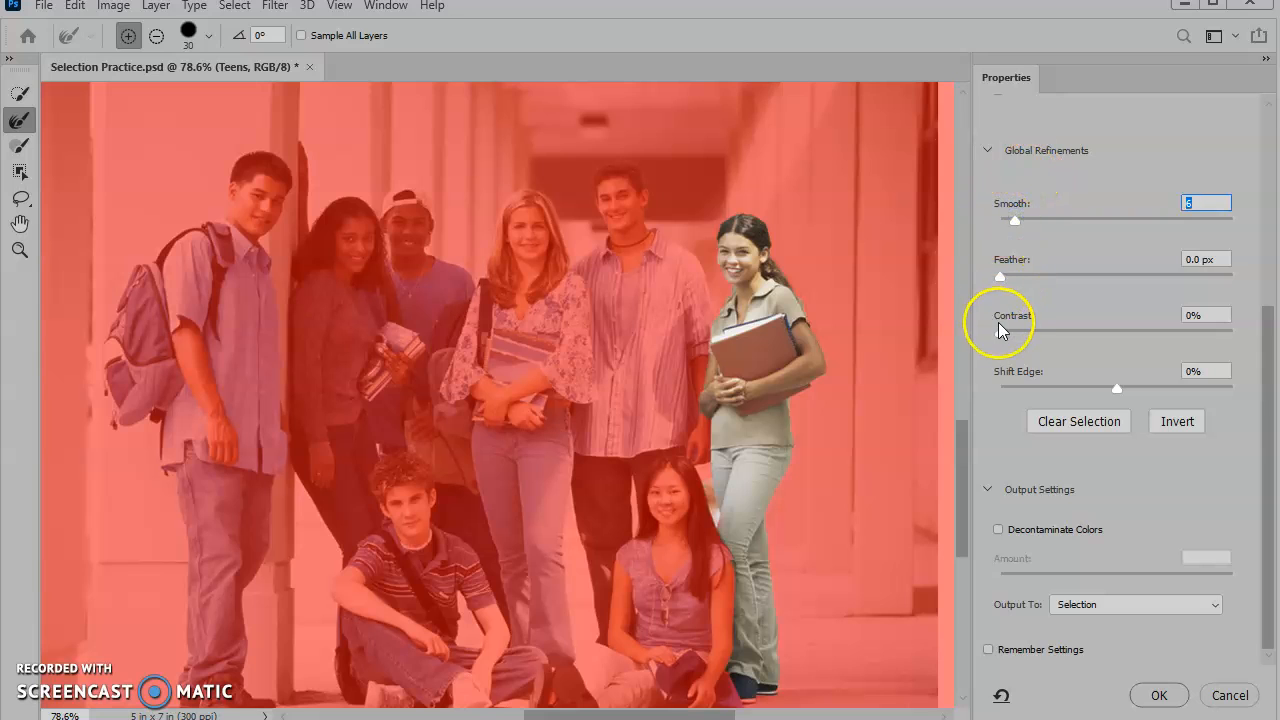
{"action": "left_click_drag", "start_coordinate": [999, 330], "coordinate": [1025, 335]}
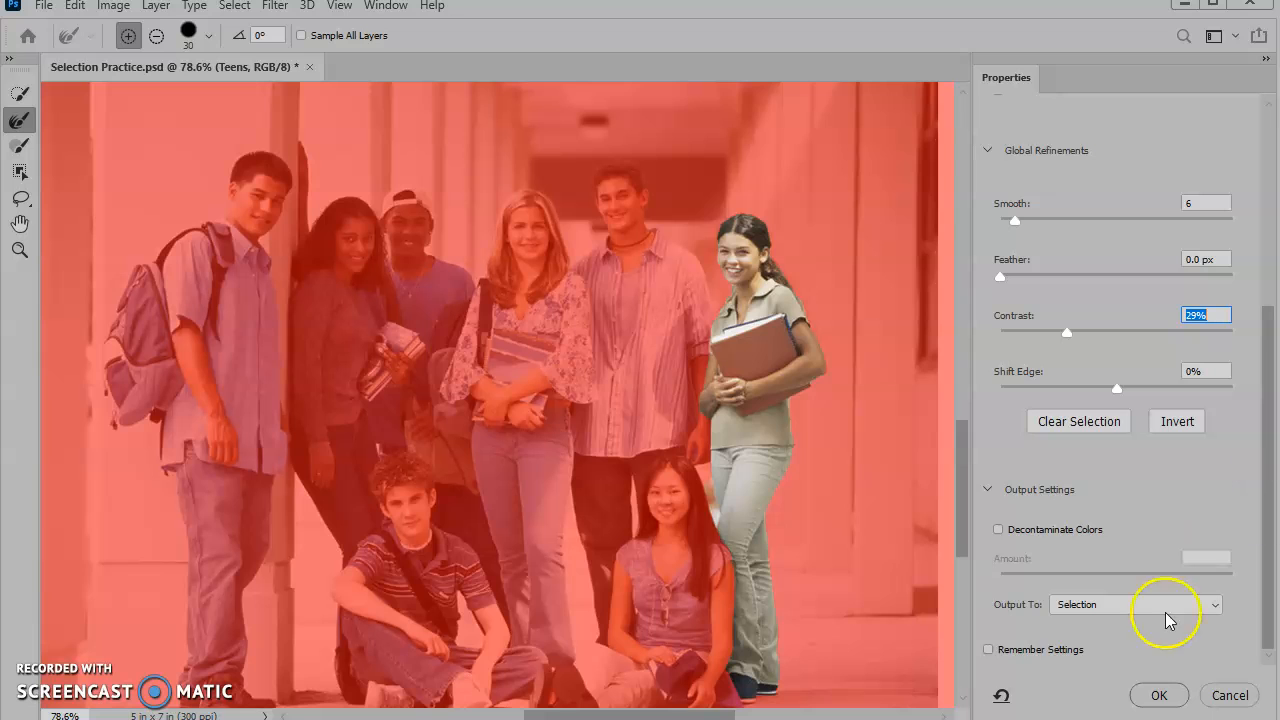
- Enable Decontaminate Colors at 100% and output the selection to a new layer with layer mask
{"action": "left_click", "coordinate": [1217, 606]}
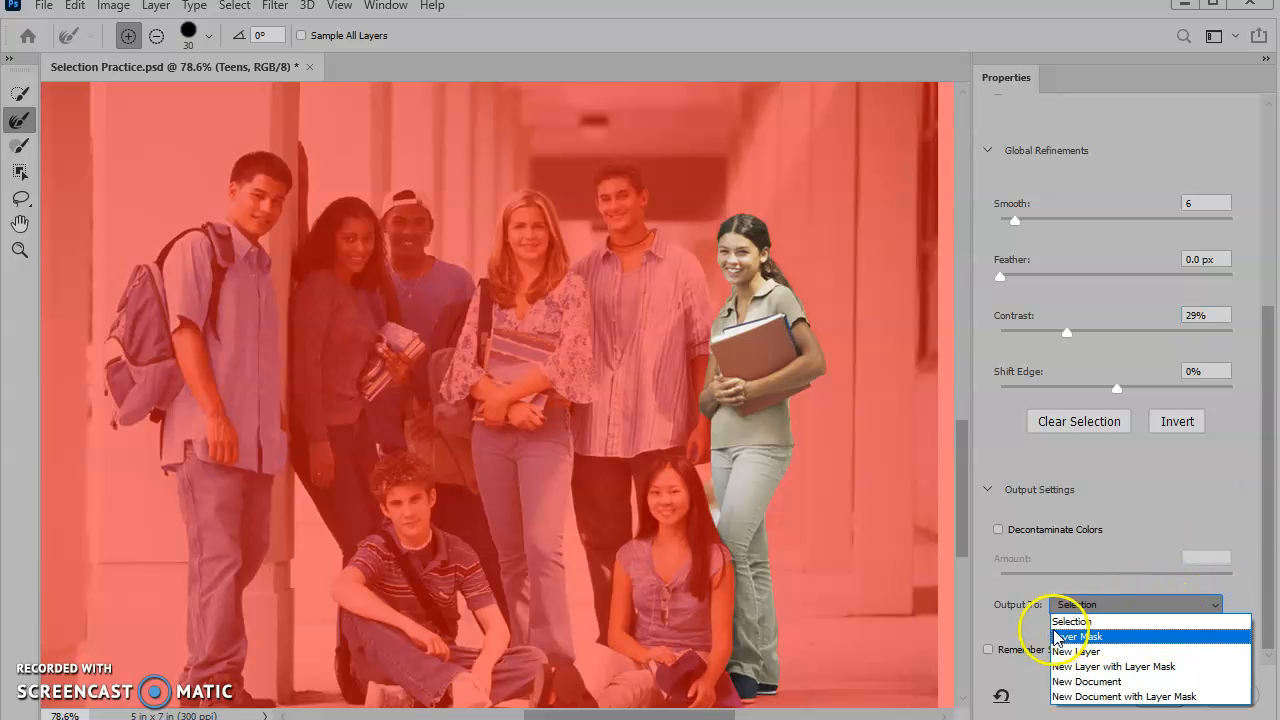
{"action": "left_click", "coordinate": [1080, 637]}
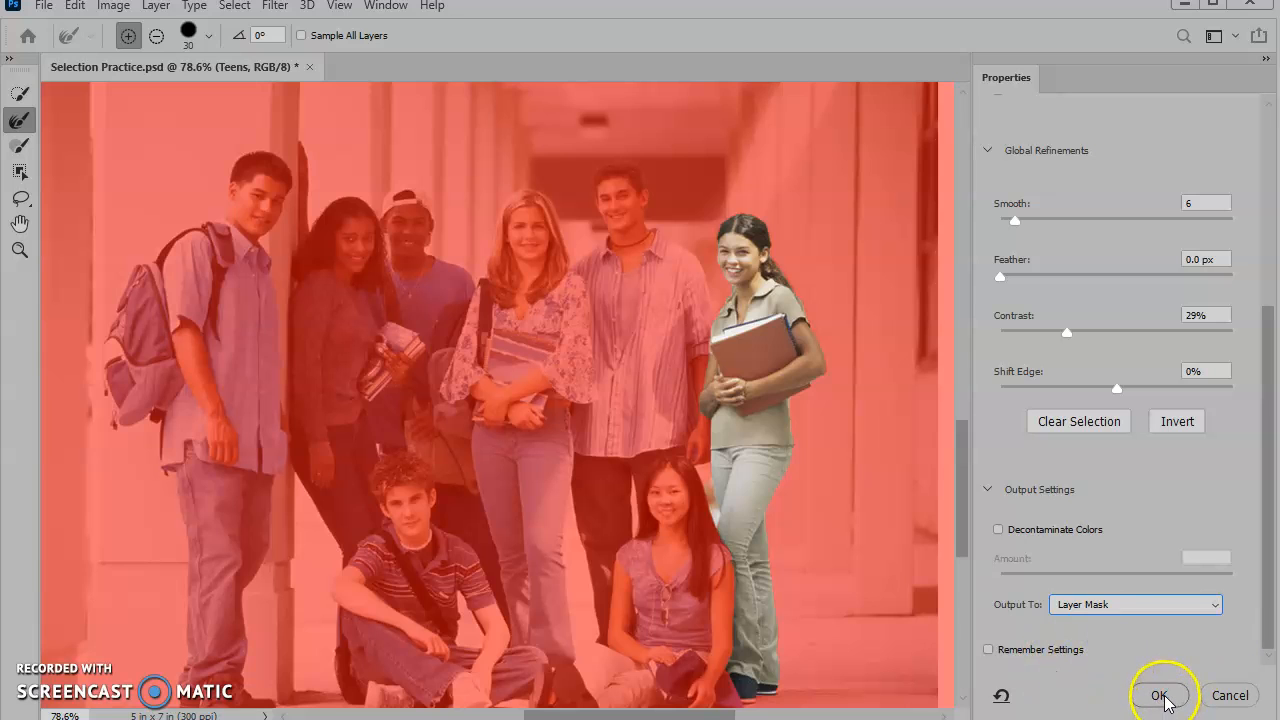
{"action": "left_click", "coordinate": [998, 530]}
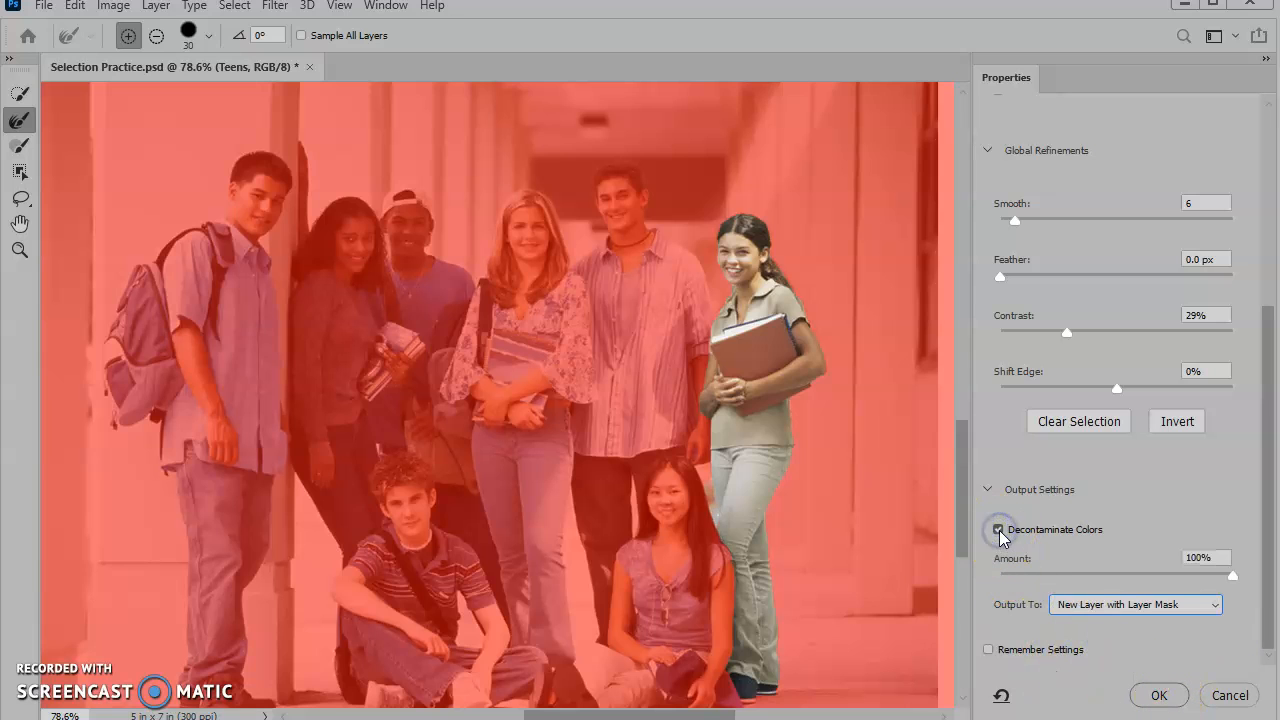
{"action": "left_click", "coordinate": [999, 530]}
{"action": "left_click", "coordinate": [999, 530]}
{"action": "left_click", "coordinate": [1157, 696]}
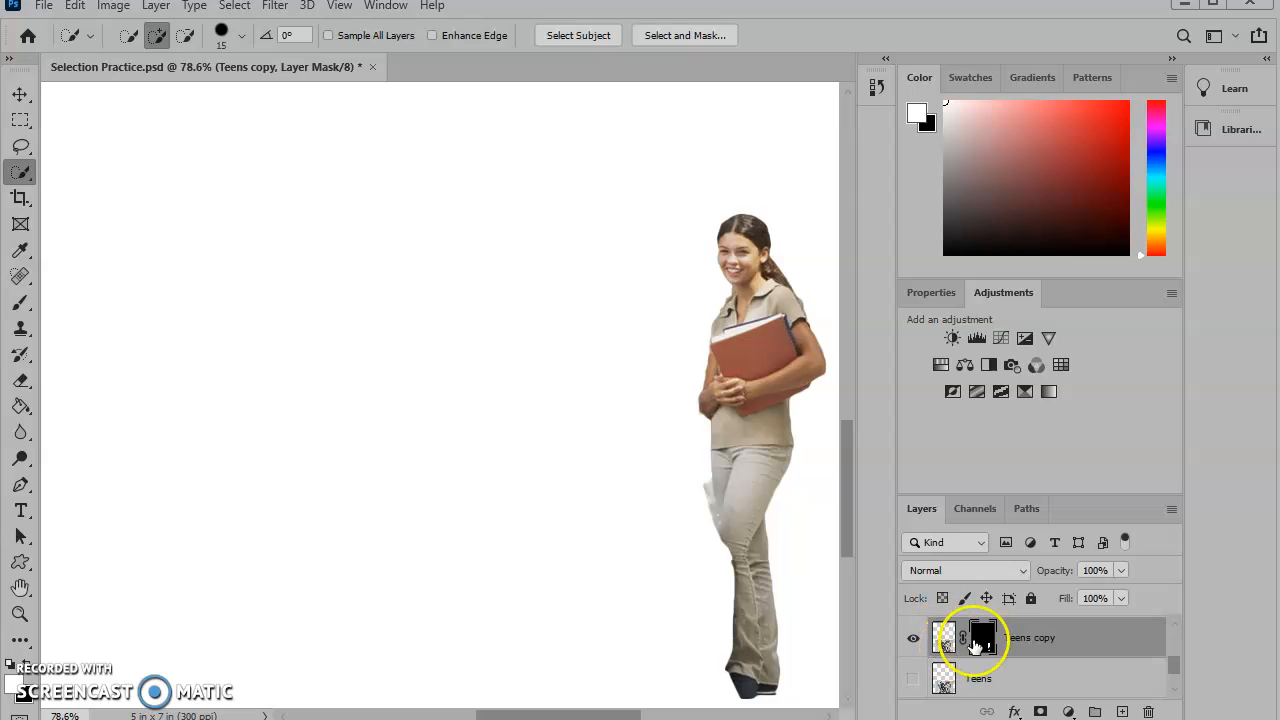
- Paint black with the Brush on the Teens copy layer mask to hide the leftover background beside the girl's leg
{"action": "left_click", "coordinate": [20, 303]}
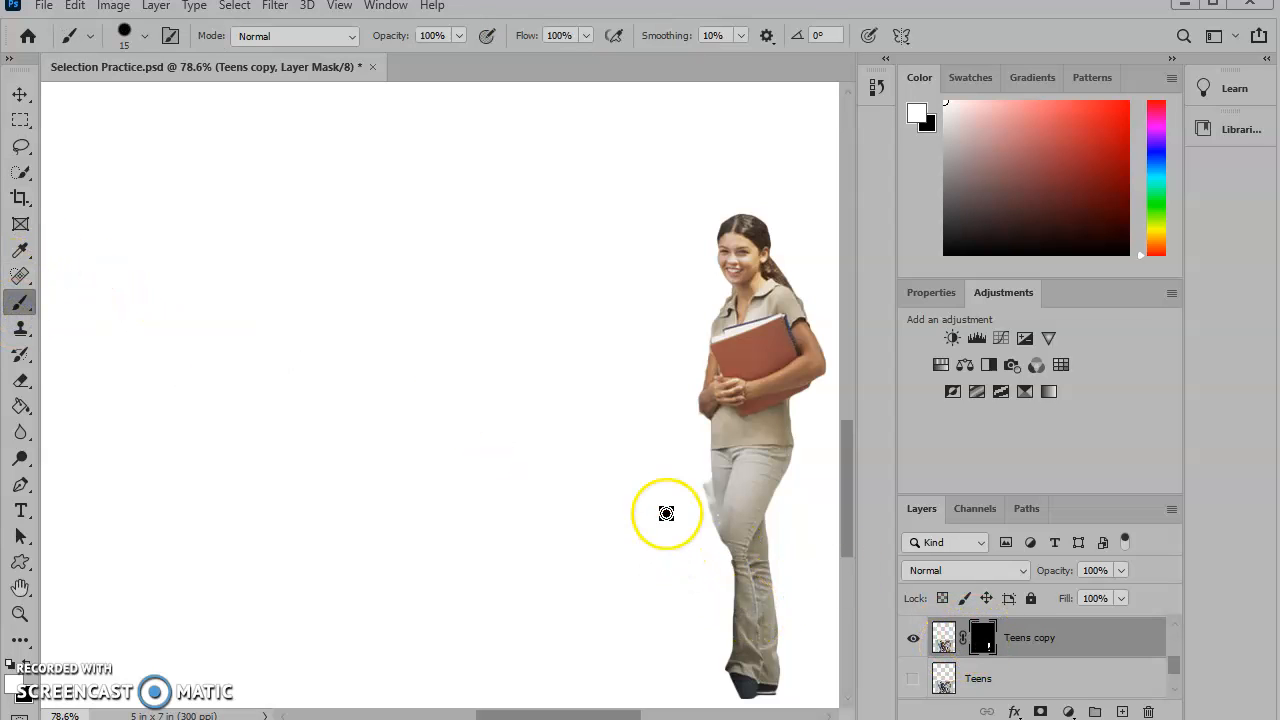
{"action": "mouse_move", "coordinate": [699, 481]}
{"action": "left_mouse_down"}
{"action": "mouse_move", "coordinate": [703, 498]}
{"action": "mouse_move", "coordinate": [693, 478]}
{"action": "left_mouse_up"}
{"action": "key", "text": "x"}
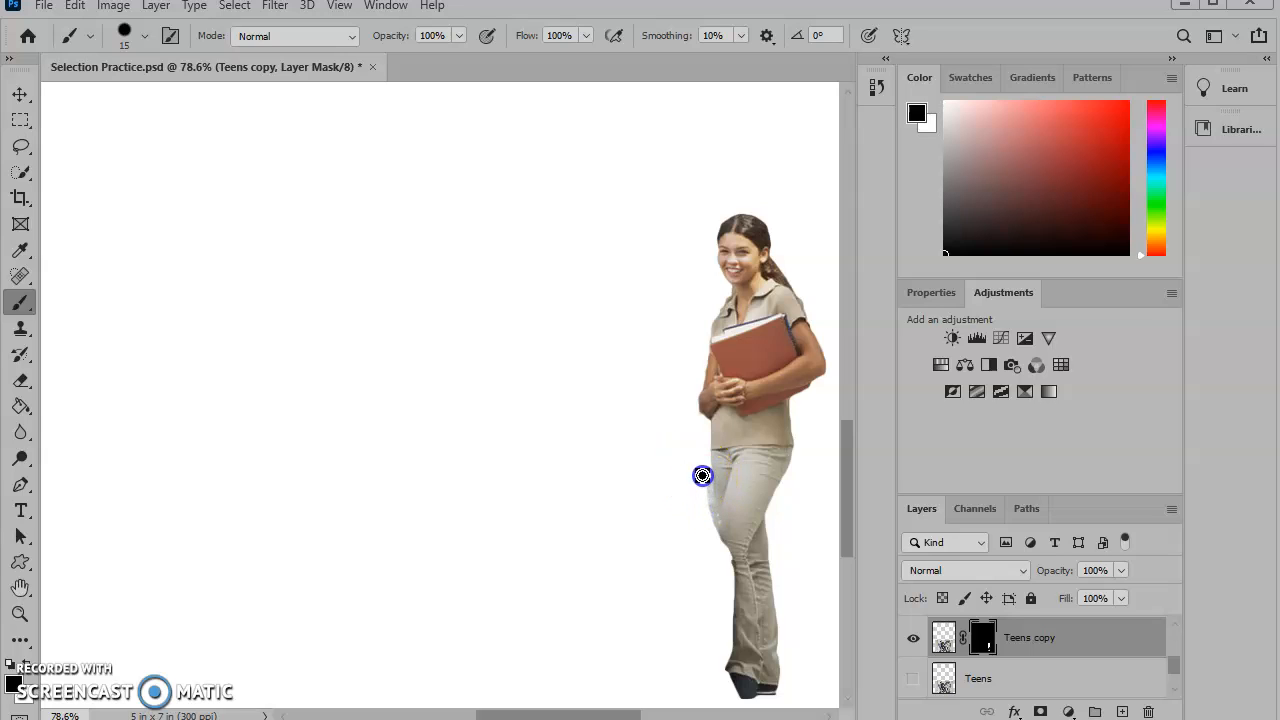
{"action": "scroll", "coordinate": [702, 474], "scroll_direction": "up", "scroll_amount": 6}
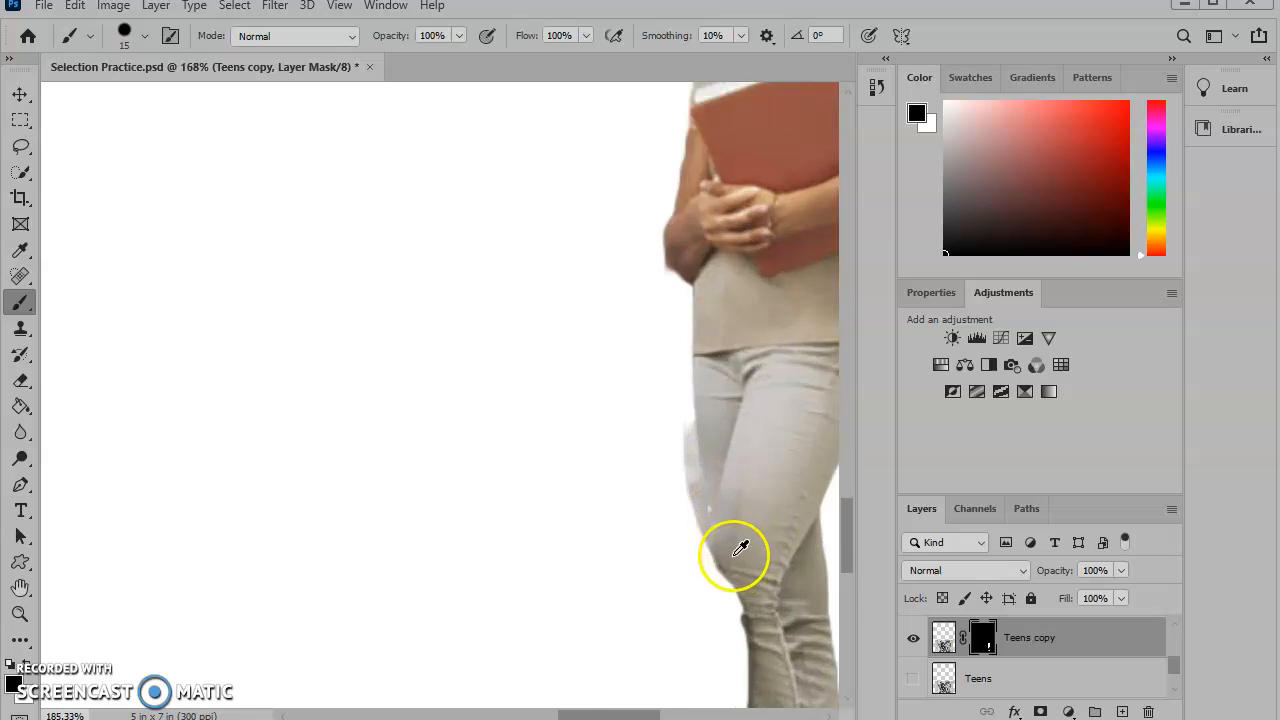
{"action": "left_click_drag", "start_coordinate": [621, 264], "coordinate": [659, 564]}
{"action": "scroll", "coordinate": [717, 557], "scroll_direction": "down", "scroll_amount": 8, "text": "alt"}
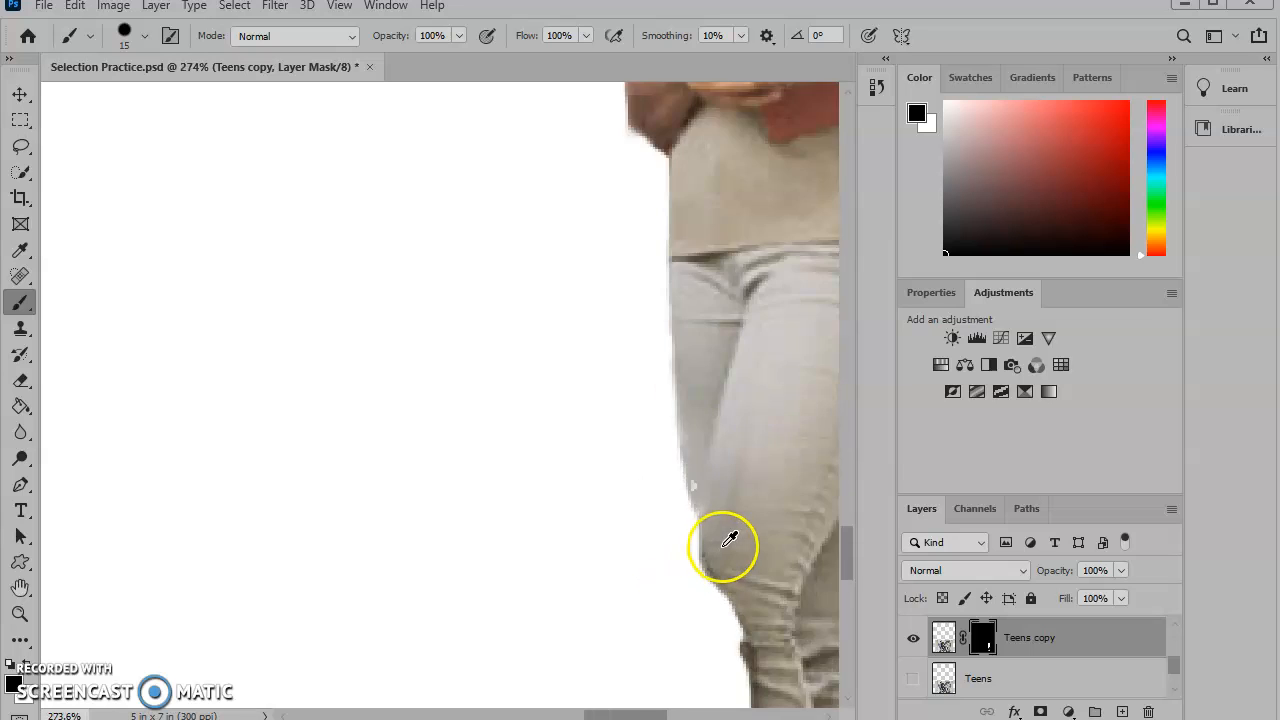
{"action": "scroll", "coordinate": [760, 540], "scroll_direction": "up", "scroll_amount": 3}
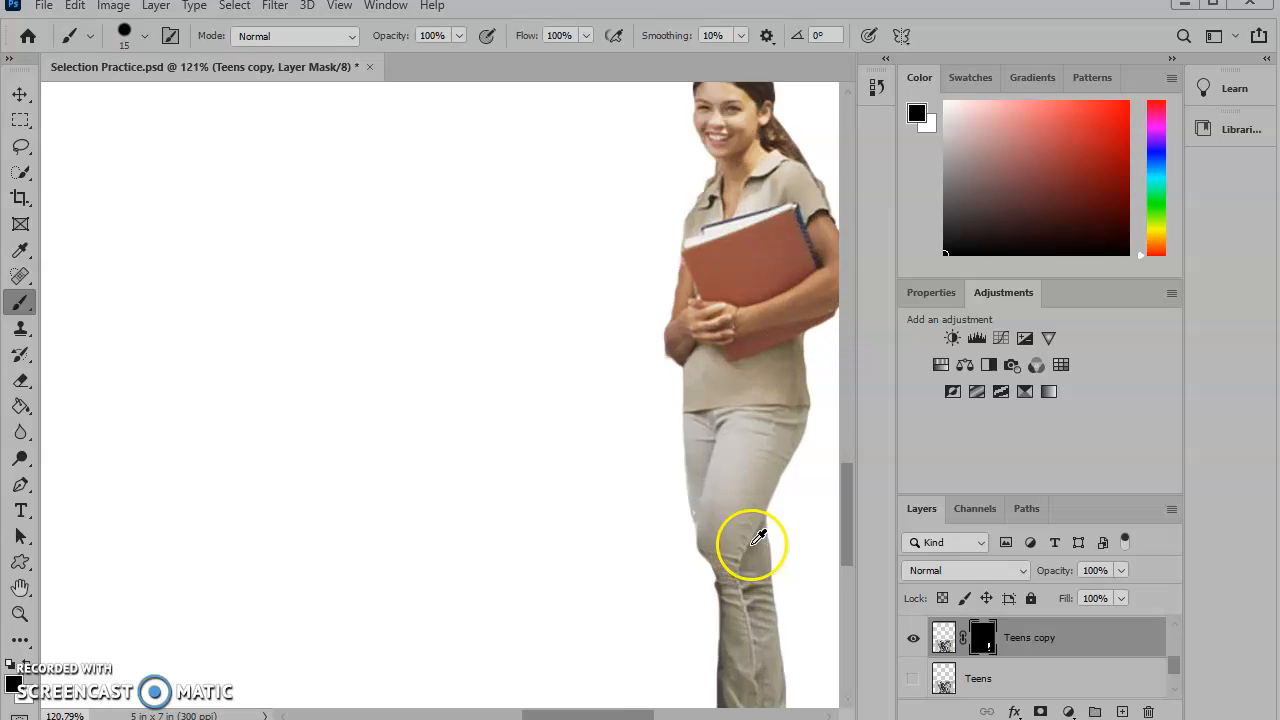
{"action": "scroll", "coordinate": [745, 600], "scroll_direction": "down", "scroll_amount": 3}
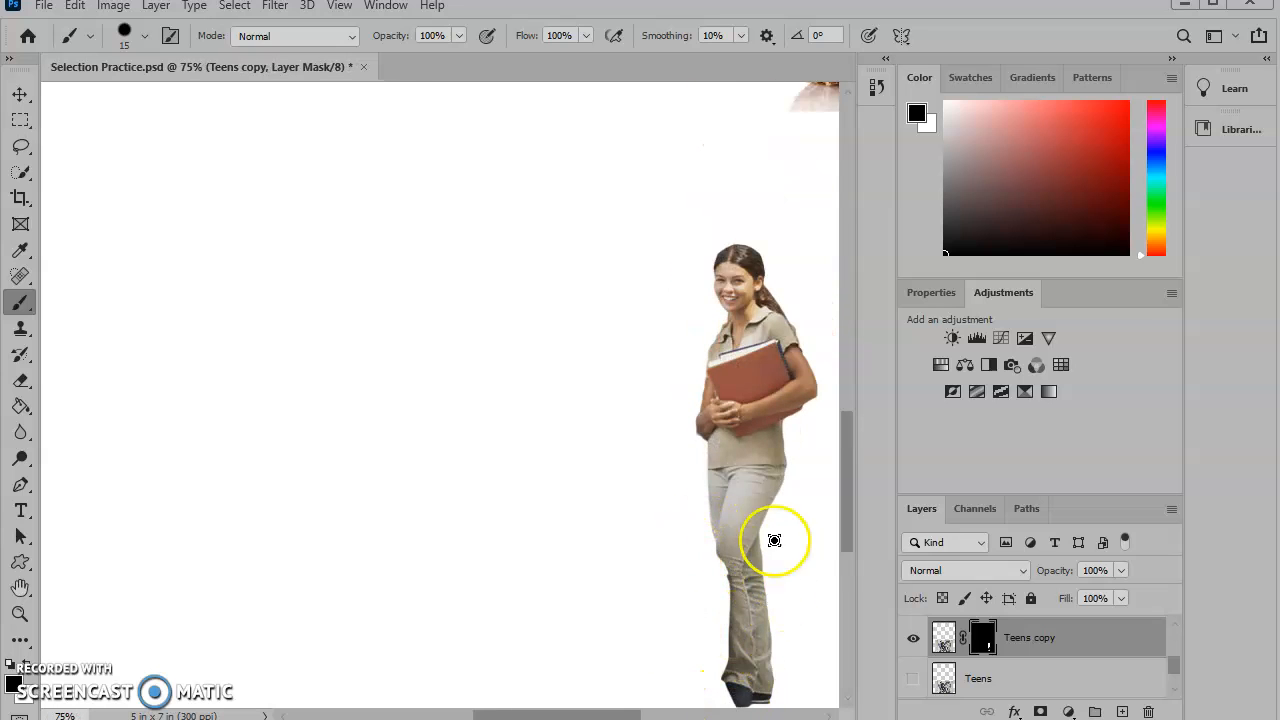
- Delete the layer mask from the Teens copy layer
{"action": "right_click", "coordinate": [982, 648]}
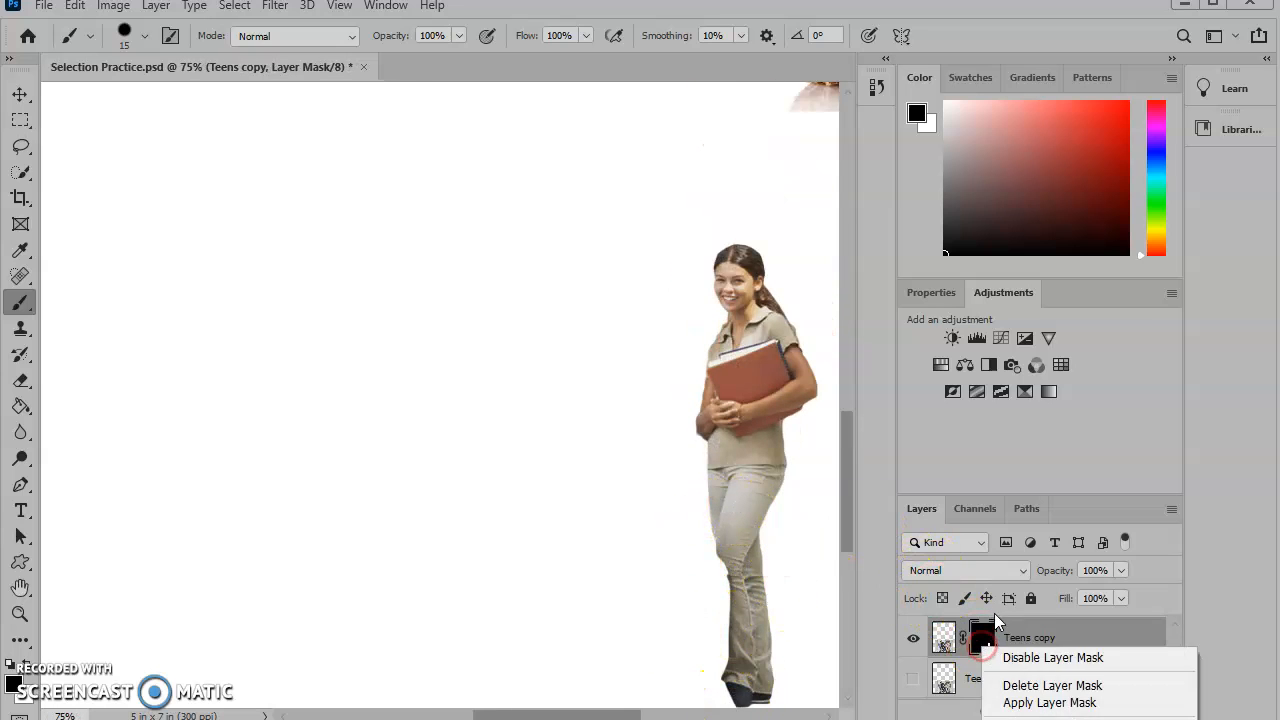
{"action": "left_click", "coordinate": [1035, 686]}
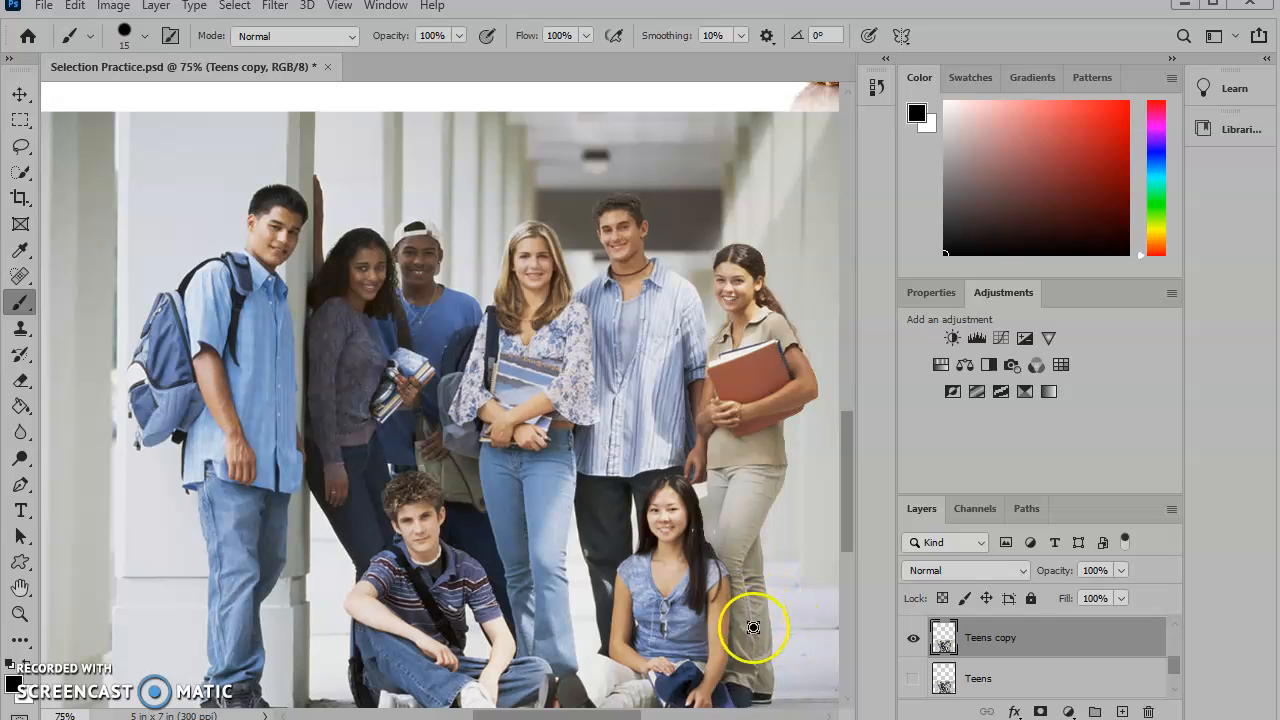
{"action": "left_click_drag", "start_coordinate": [638, 496], "coordinate": [633, 543]}
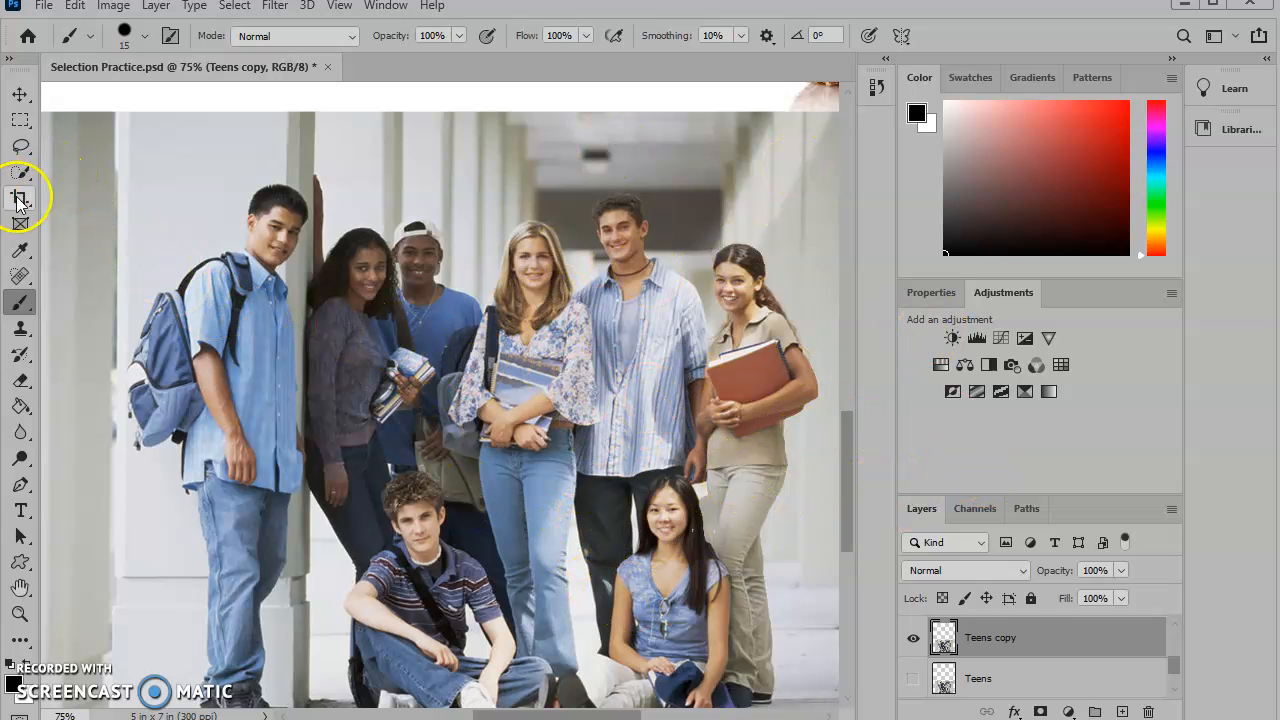
{"action": "scroll", "coordinate": [731, 571], "scroll_direction": "down", "scroll_amount": 2}
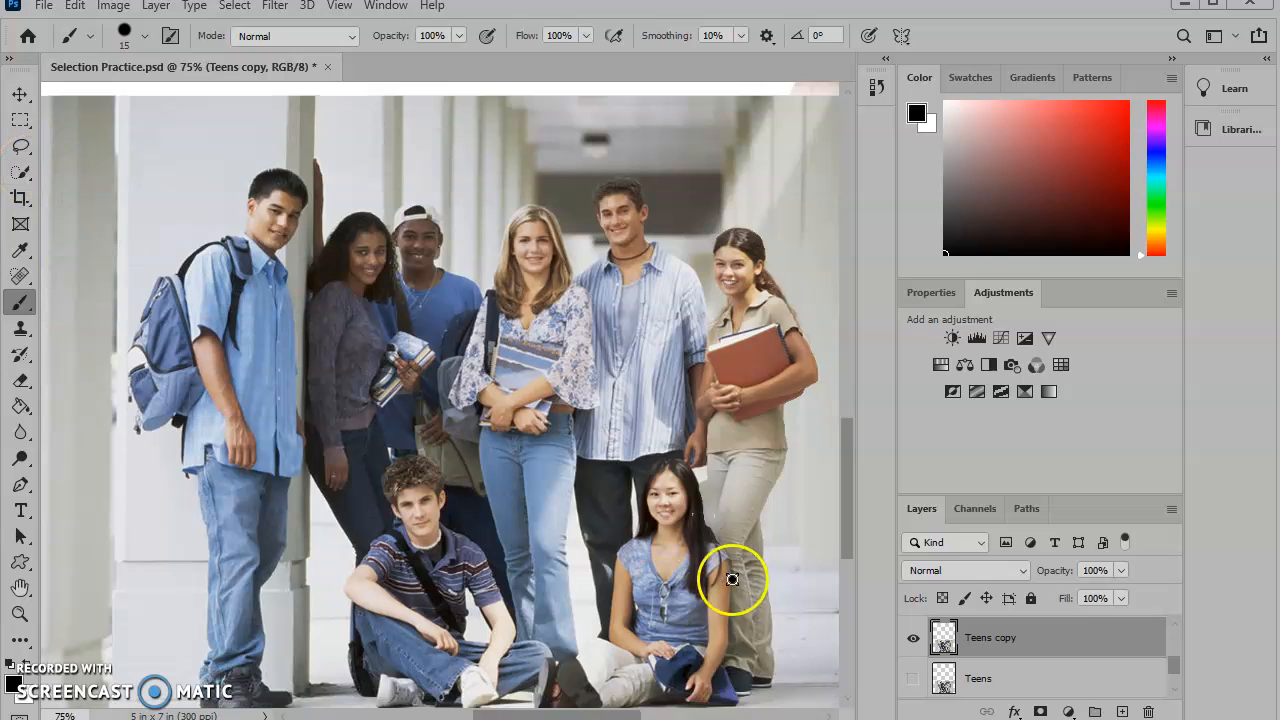
{"action": "scroll", "coordinate": [1094, 680], "scroll_direction": "up", "scroll_amount": 2}
{"action": "scroll", "coordinate": [1022, 680], "scroll_direction": "down", "scroll_amount": 2}
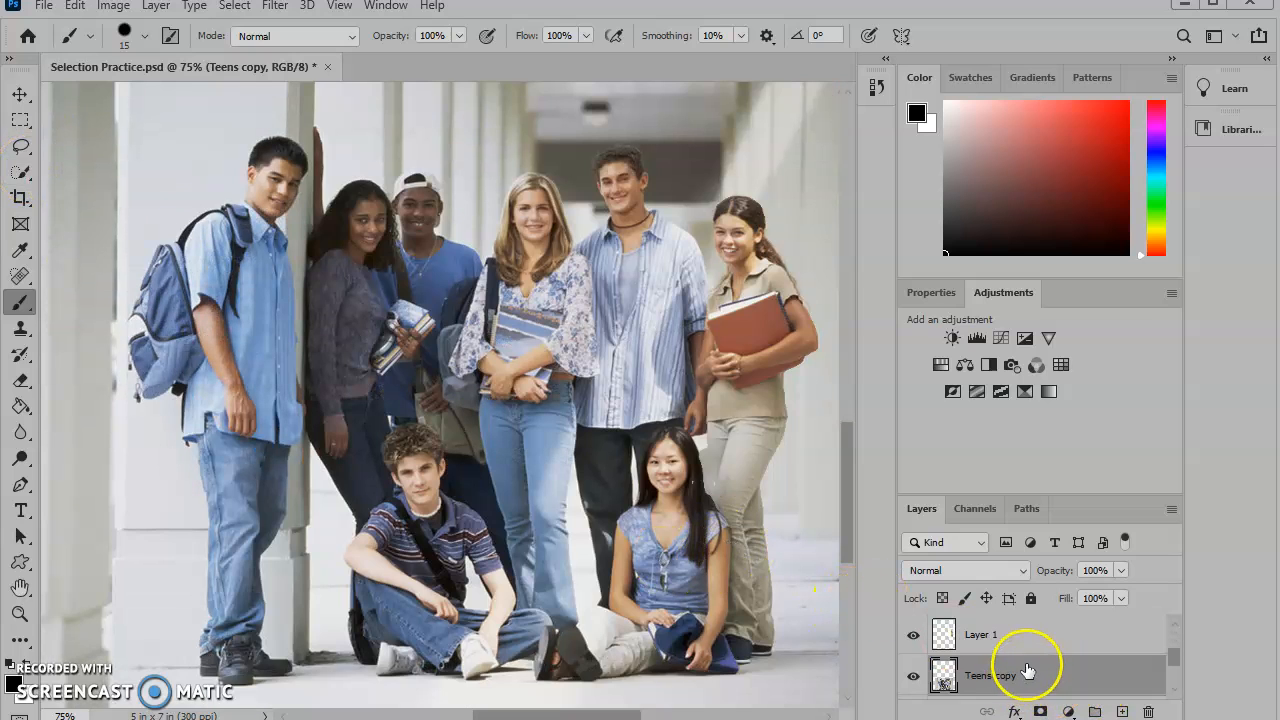
- Select Layer 1 and pick the white background around the pineapple with the Magic Wand tool
{"action": "left_click", "coordinate": [1011, 645]}
{"action": "scroll", "coordinate": [706, 433], "scroll_direction": "up", "scroll_amount": 3}
{"action": "scroll", "coordinate": [710, 431], "scroll_direction": "up", "scroll_amount": 6}
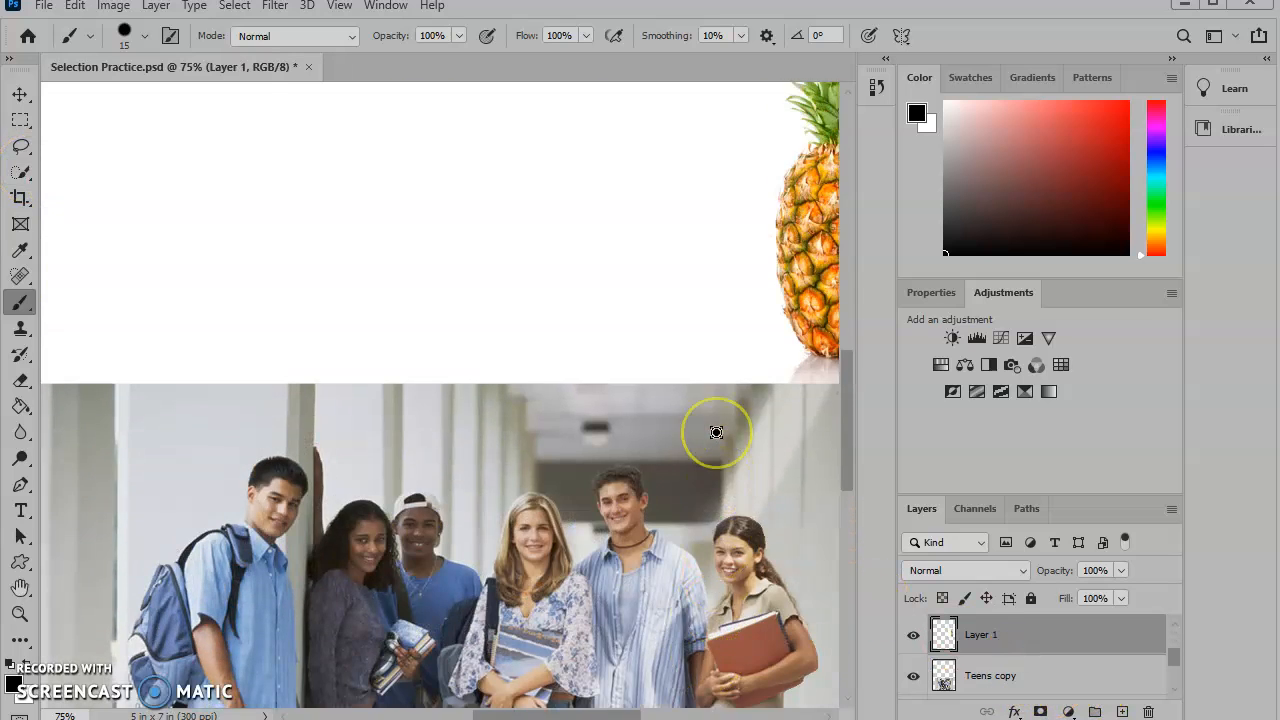
{"action": "mouse_move", "coordinate": [619, 426]}
{"action": "left_mouse_down"}
{"action": "mouse_move", "coordinate": [251, 457]}
{"action": "mouse_move", "coordinate": [288, 455]}
{"action": "left_mouse_up"}
{"action": "left_click", "coordinate": [22, 172]}
{"action": "left_click_drag", "start_coordinate": [30, 175], "coordinate": [79, 208]}
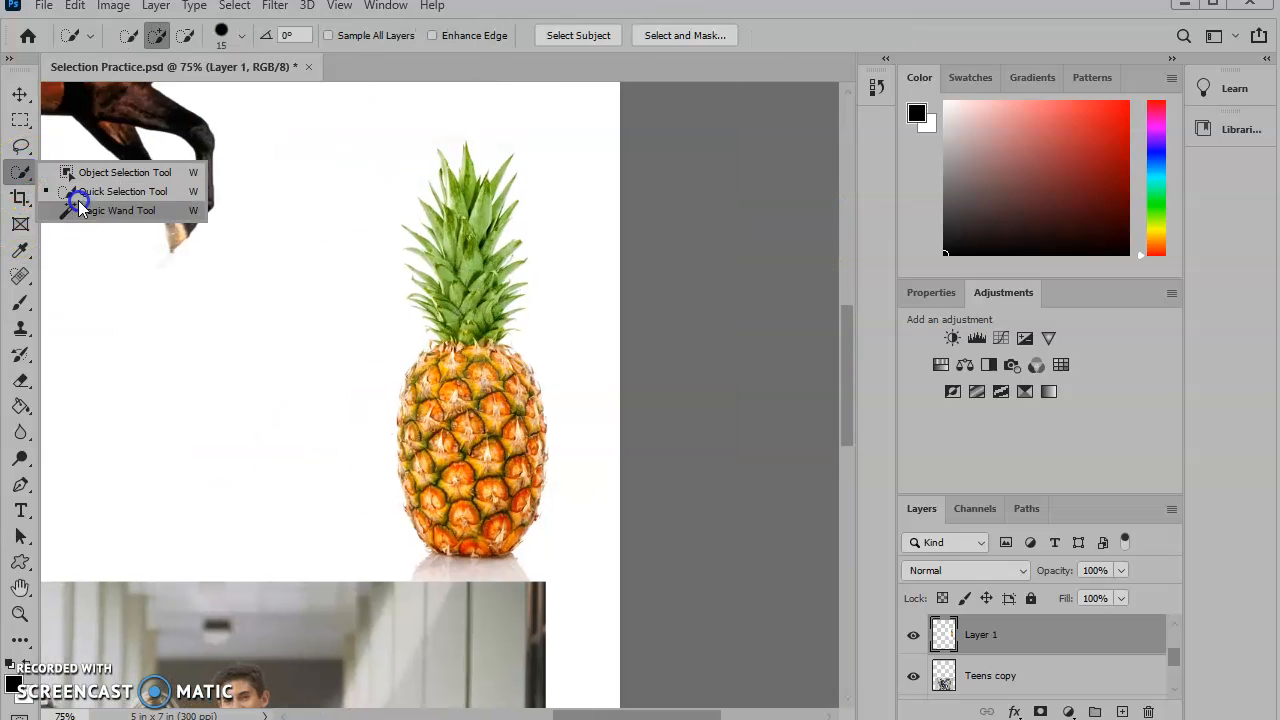
{"action": "left_click", "coordinate": [112, 218]}
{"action": "left_click", "coordinate": [389, 330]}
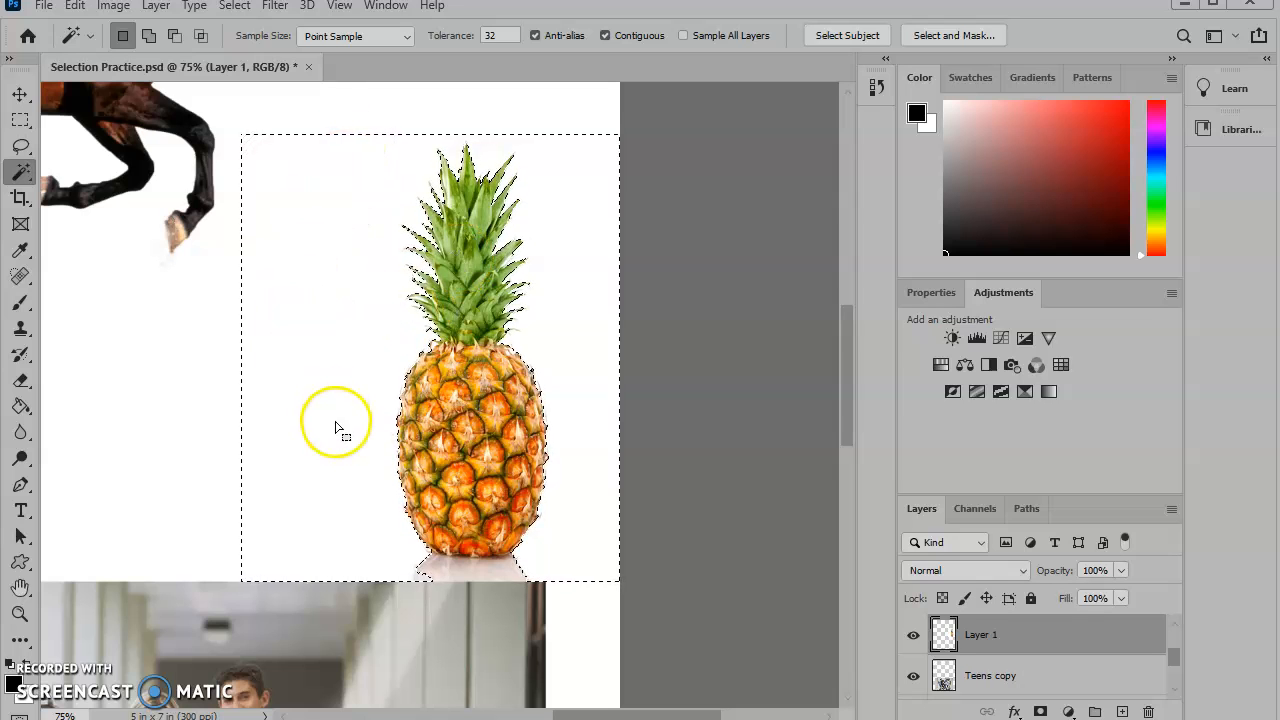
- Invert the selection and add a layer mask to Layer 1 to hide the pineapple's background
{"action": "left_click", "coordinate": [234, 8]}
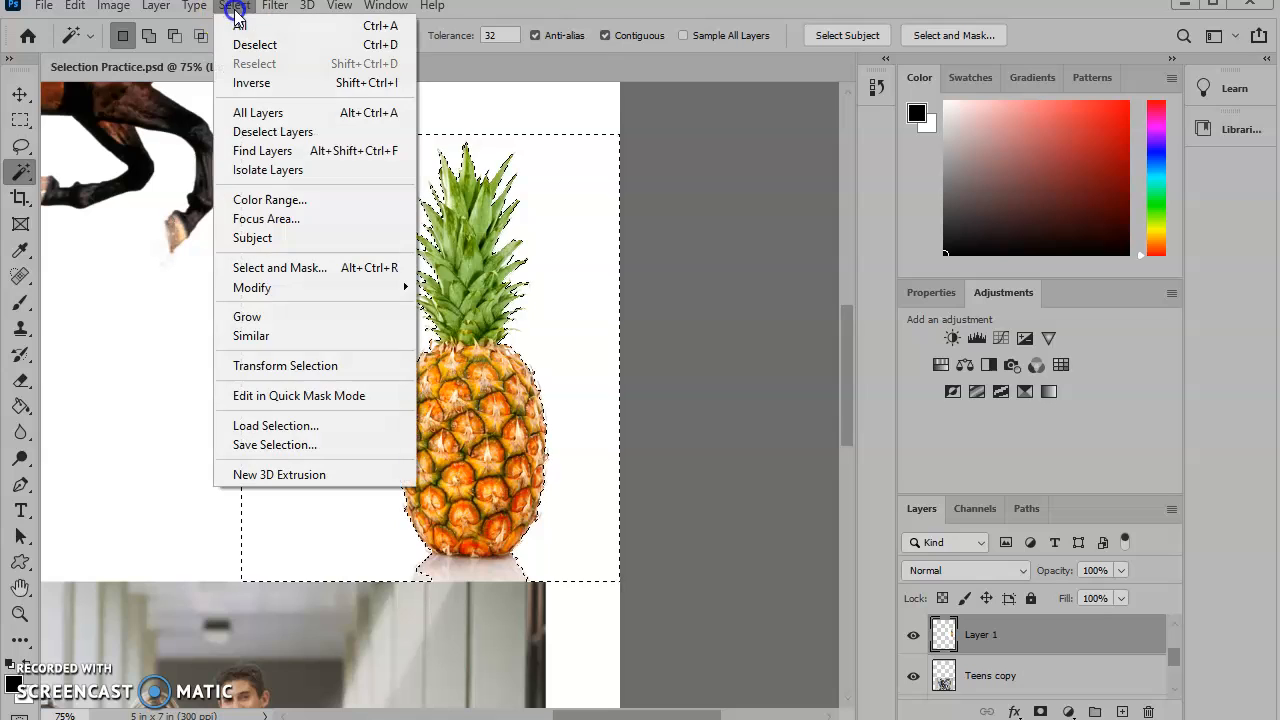
{"action": "left_click", "coordinate": [266, 90]}
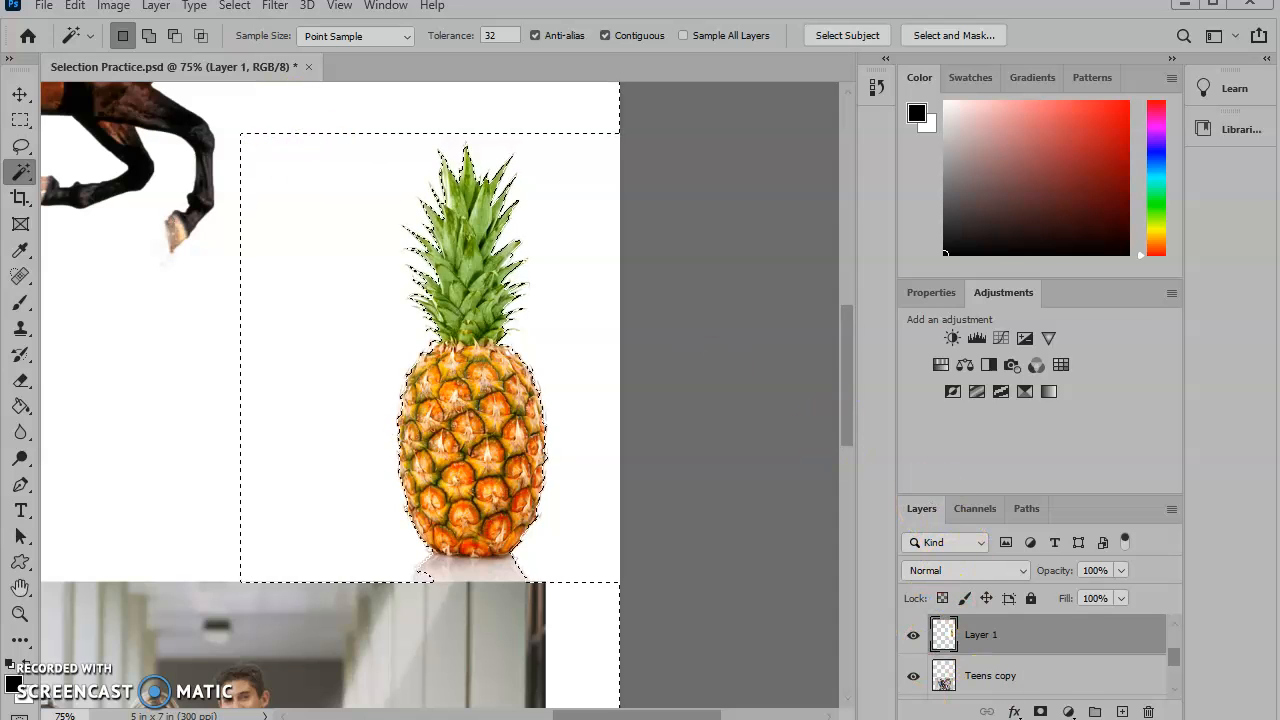
{"action": "left_click", "coordinate": [1040, 712]}
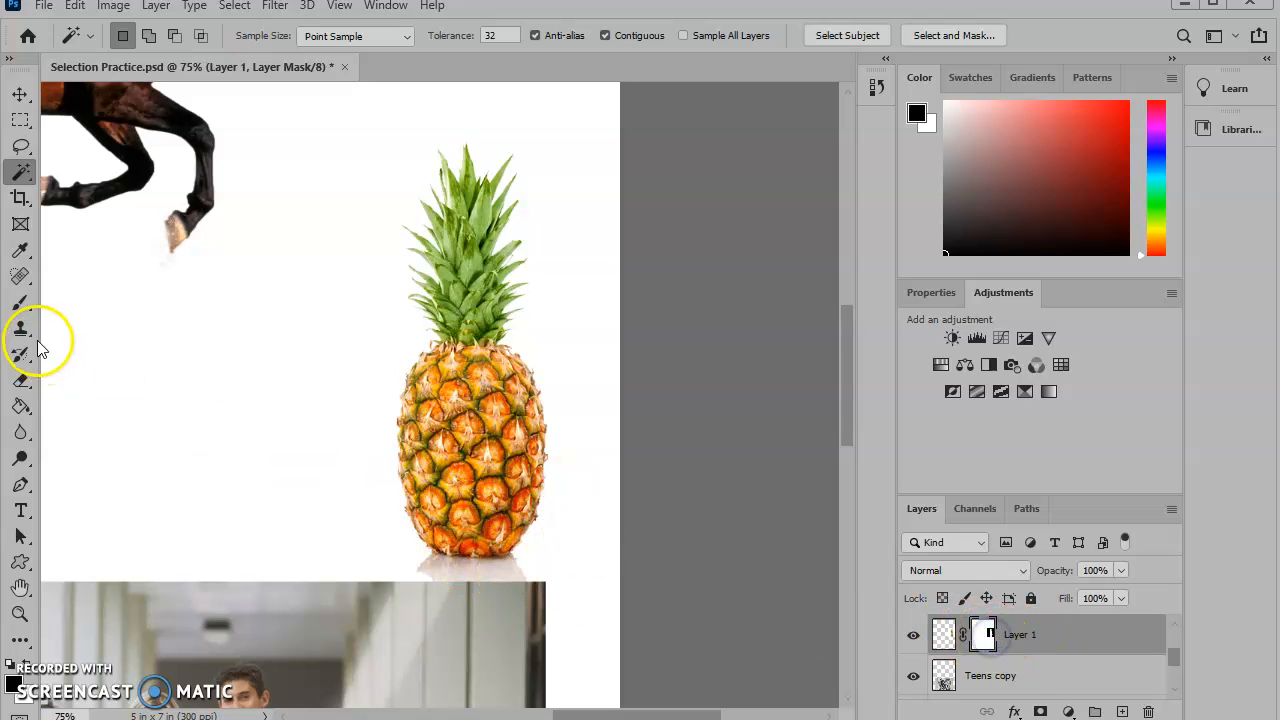
- Paint black with the Brush on Layer 1's mask to remove the shadow under the pineapple
{"action": "left_click", "coordinate": [21, 302]}
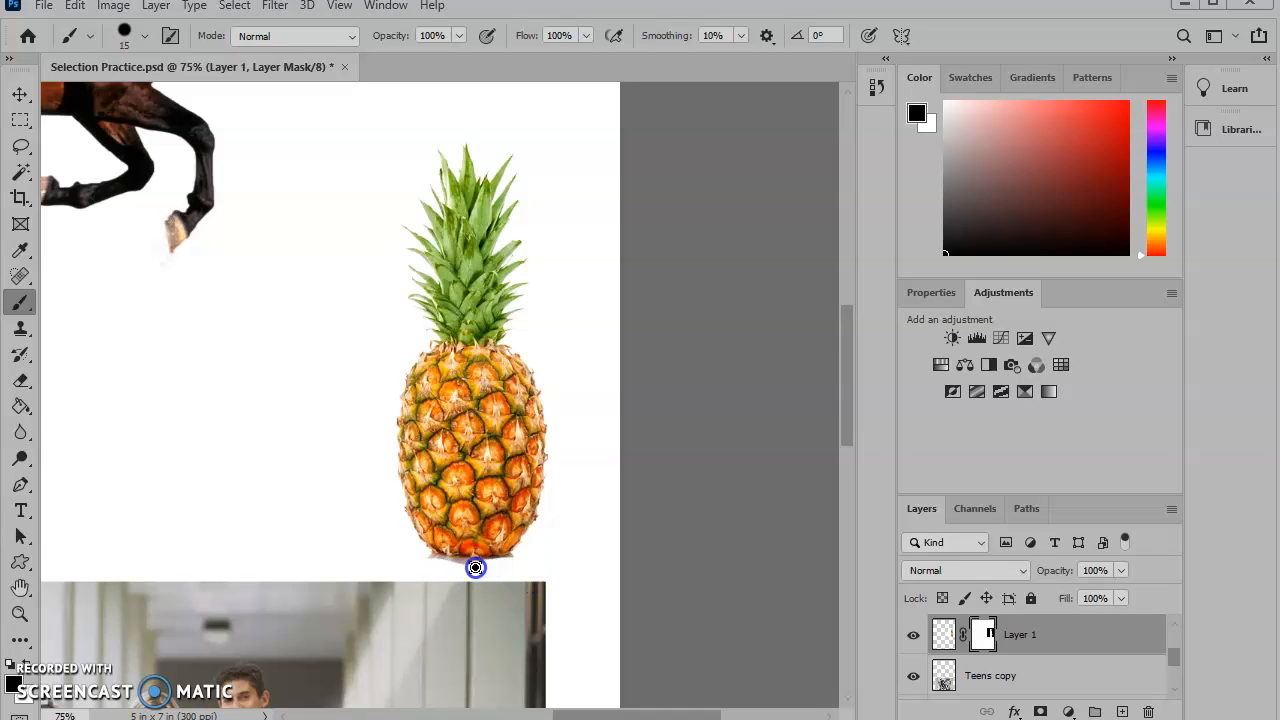
{"action": "left_click", "coordinate": [462, 566]}
{"action": "left_click", "coordinate": [30, 186]}
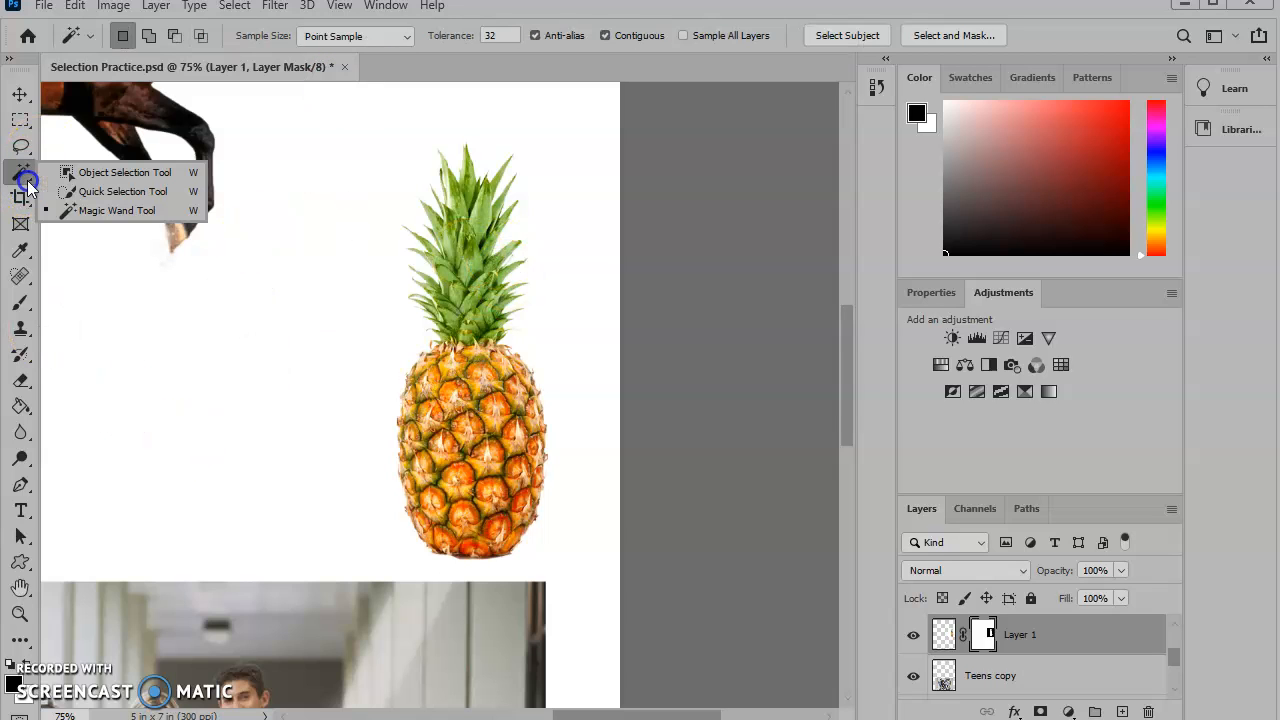